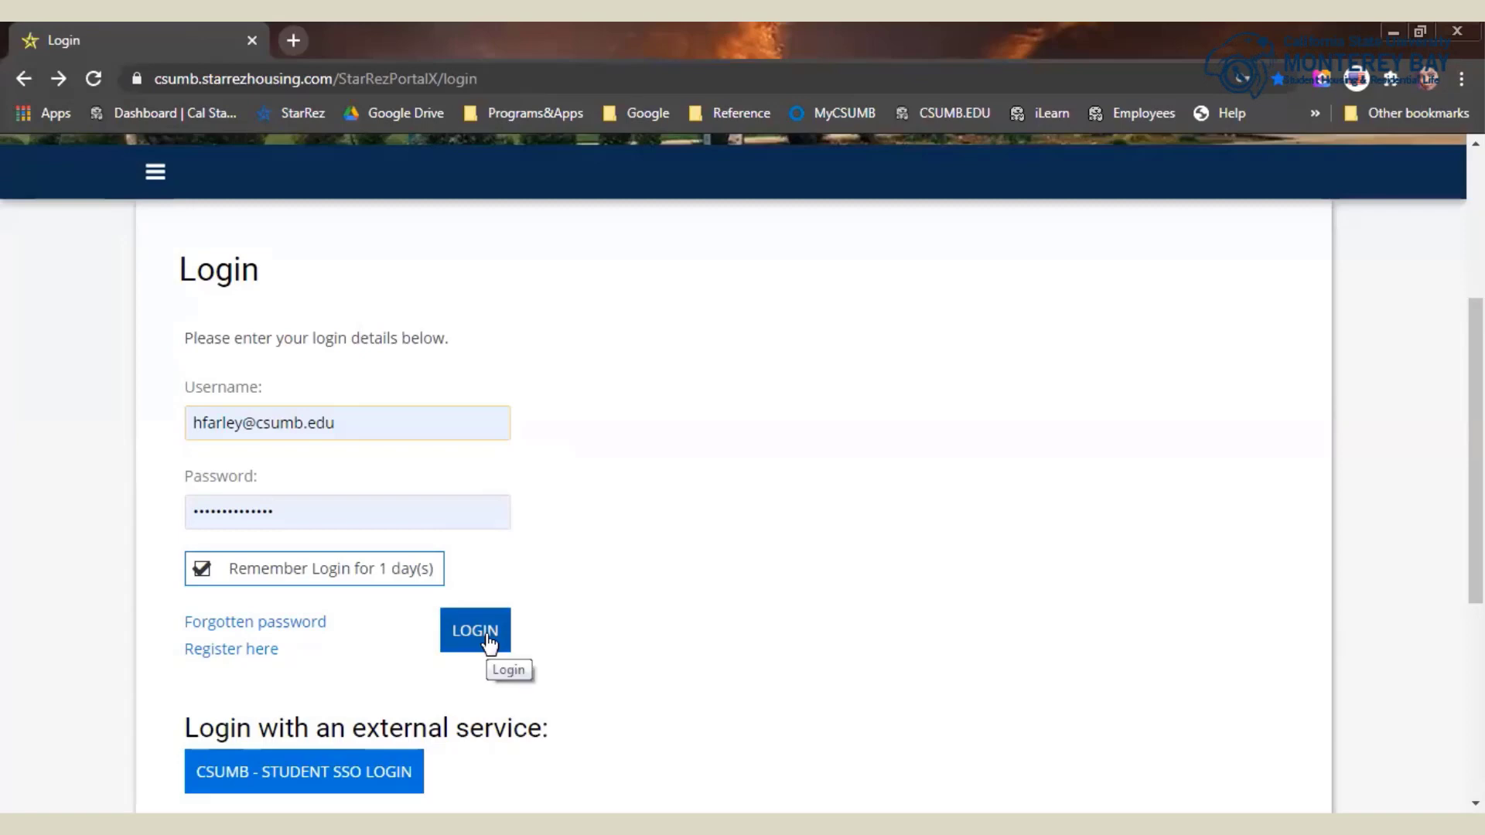
# Log in, open New Student App and apply for Academic Year 2021-2022
pyautogui.click(488, 643)
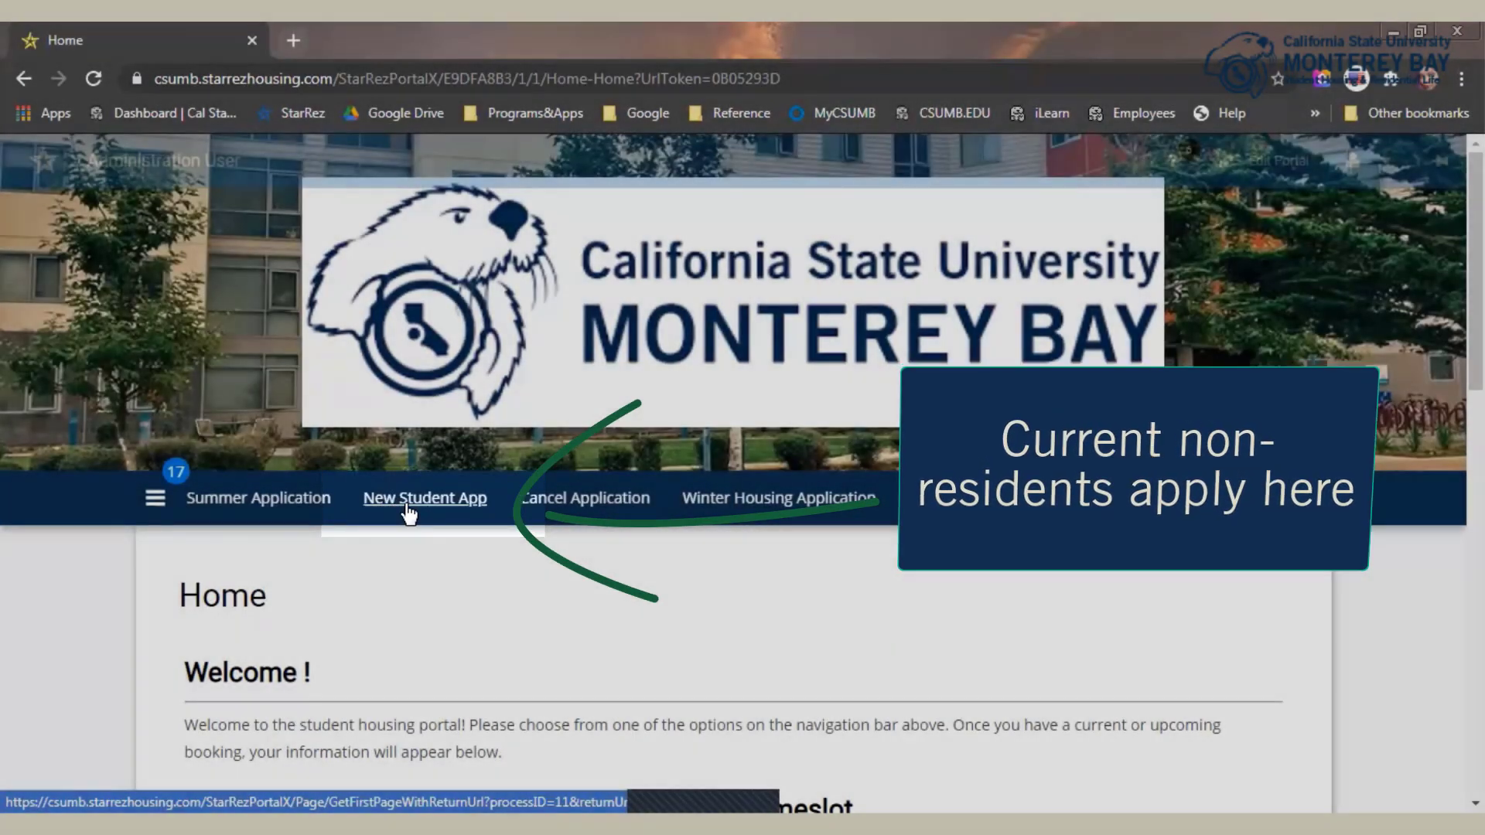
pyautogui.click(406, 506)
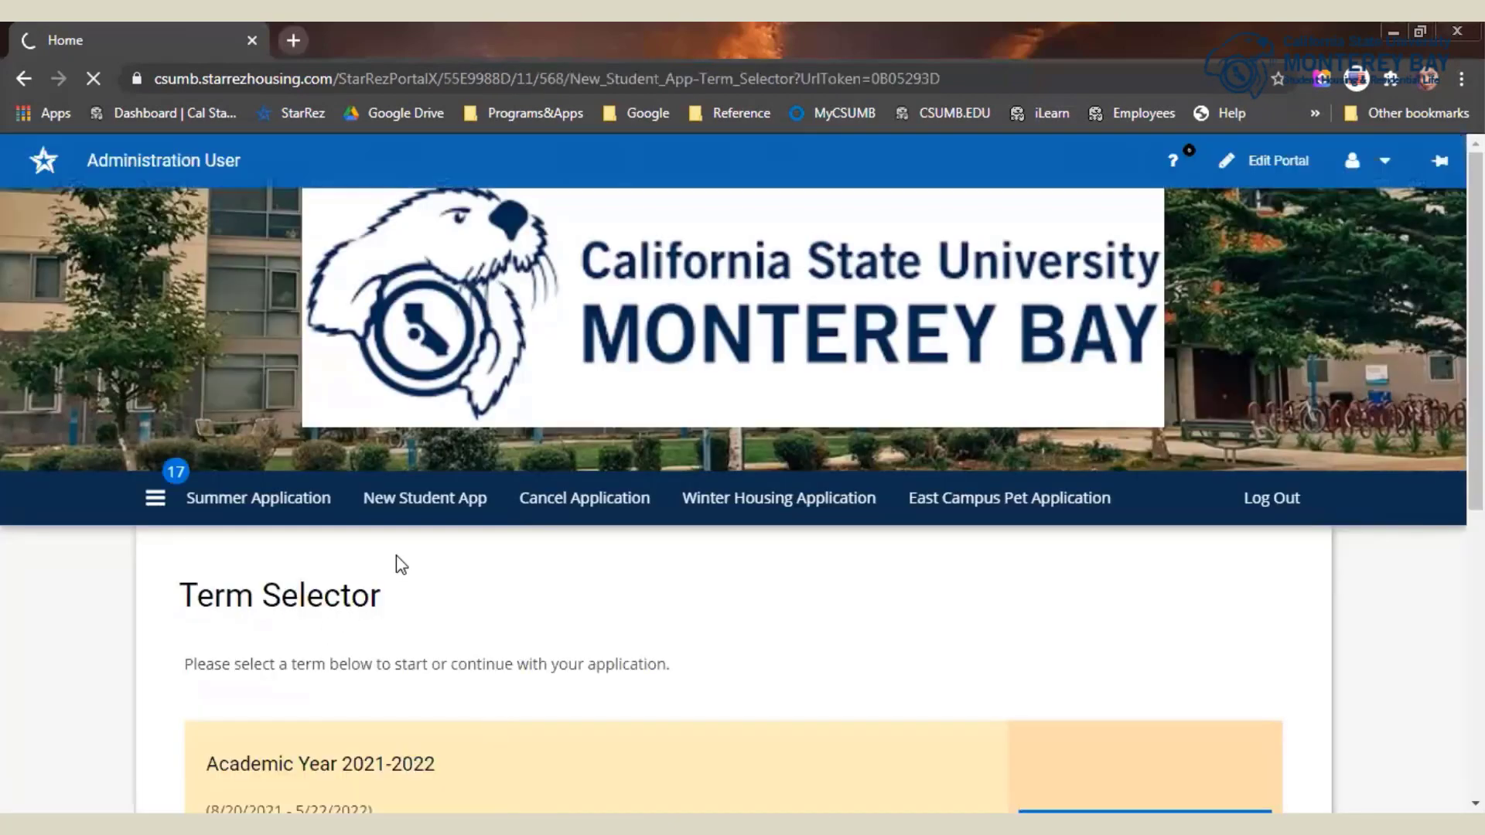
pyautogui.scroll(-2, 674, 661)
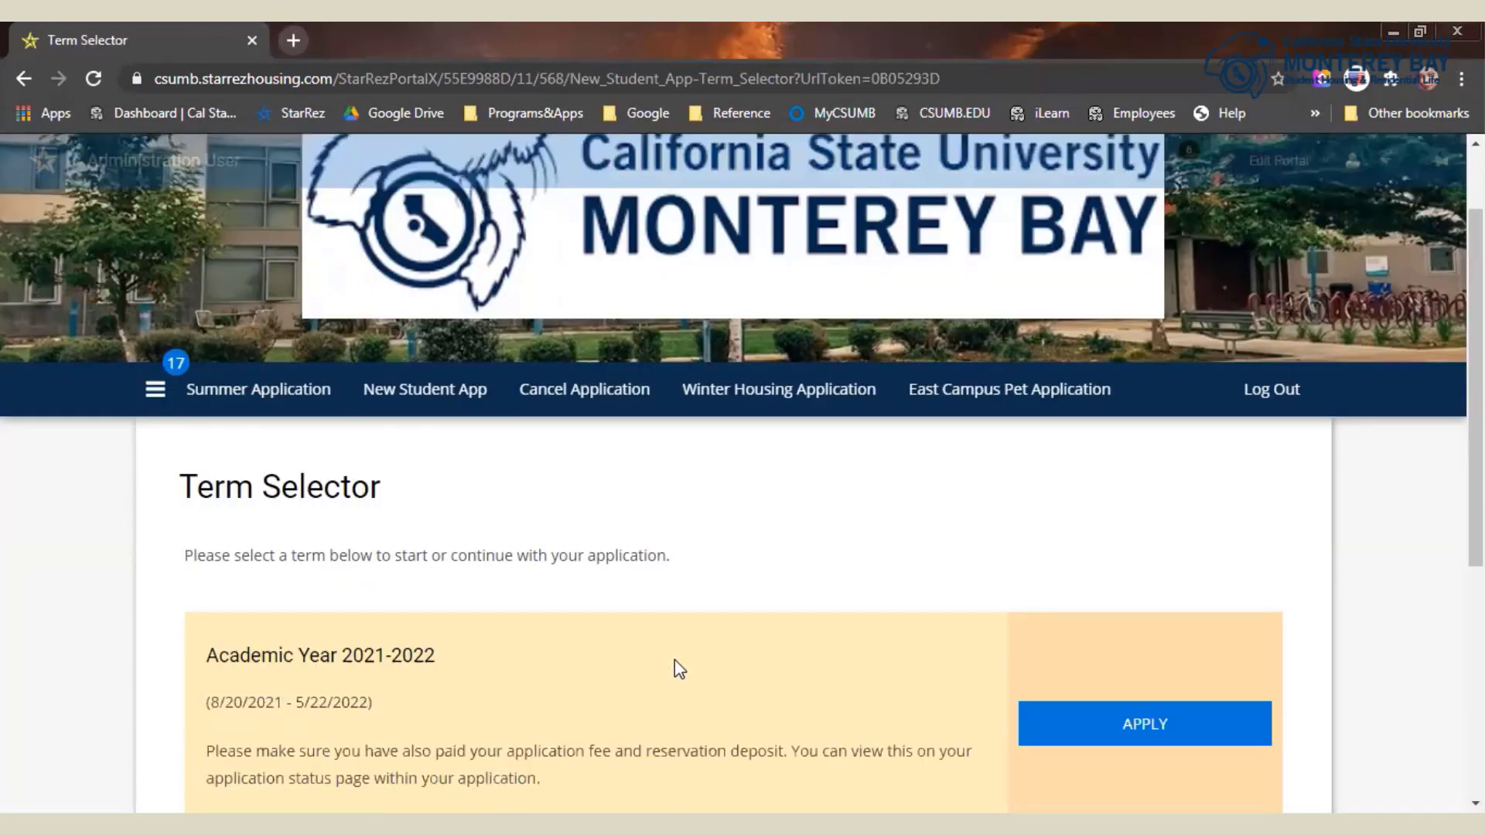
pyautogui.scroll(-3, 674, 661)
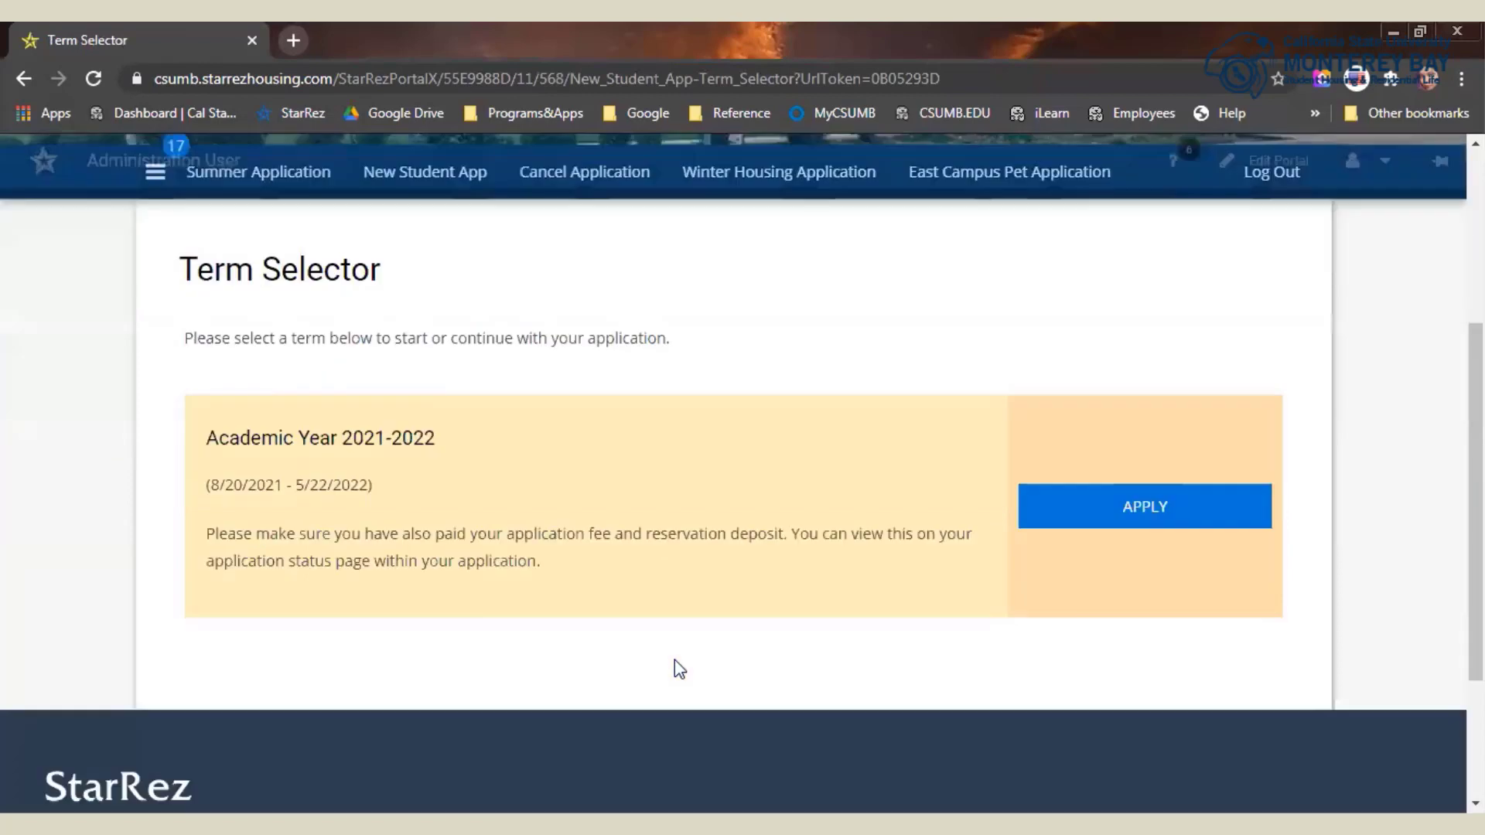
pyautogui.scroll(-1, 679, 668)
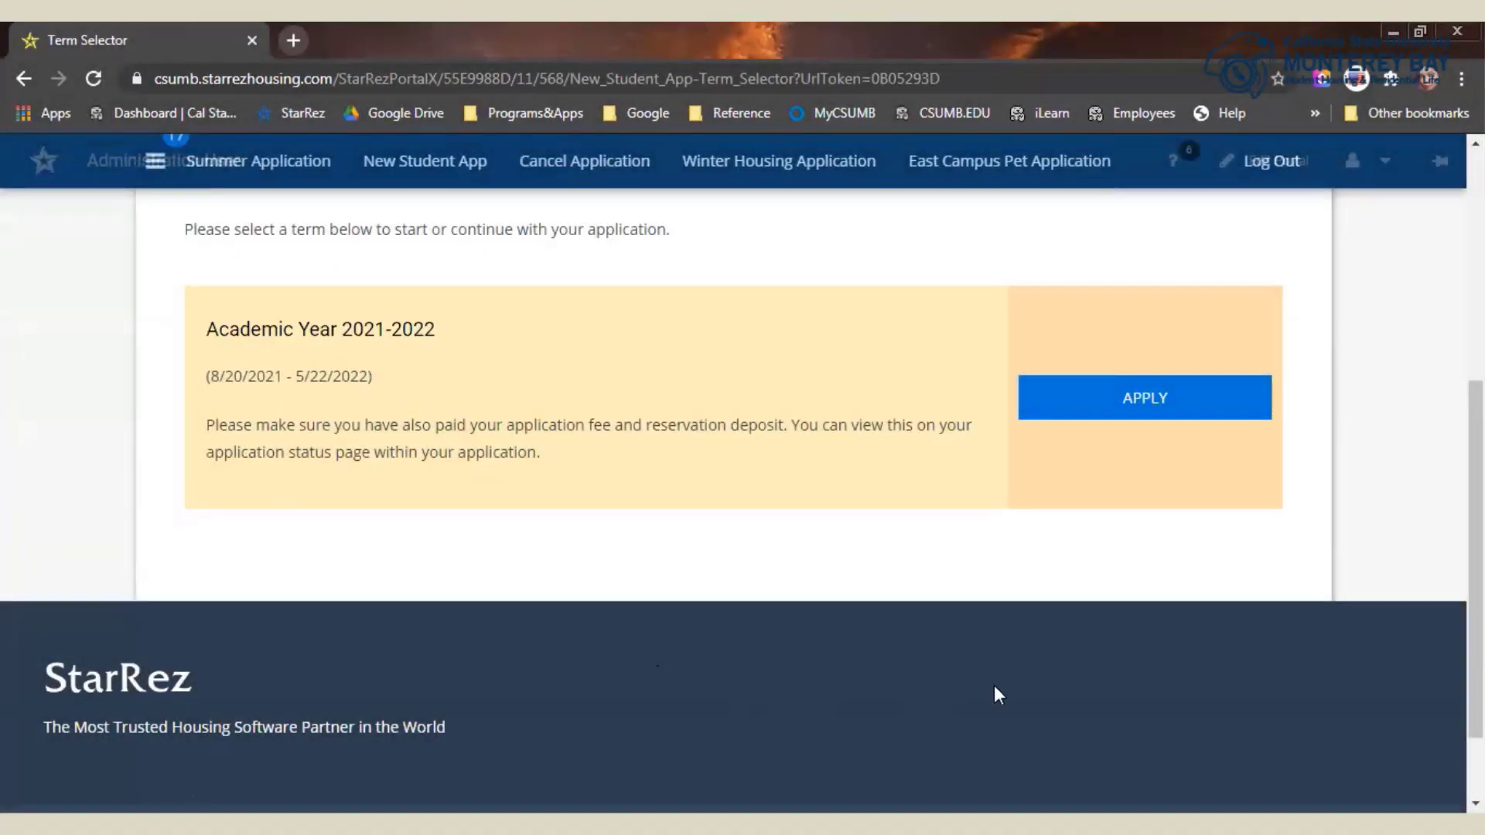
pyautogui.scroll(2, 992, 689)
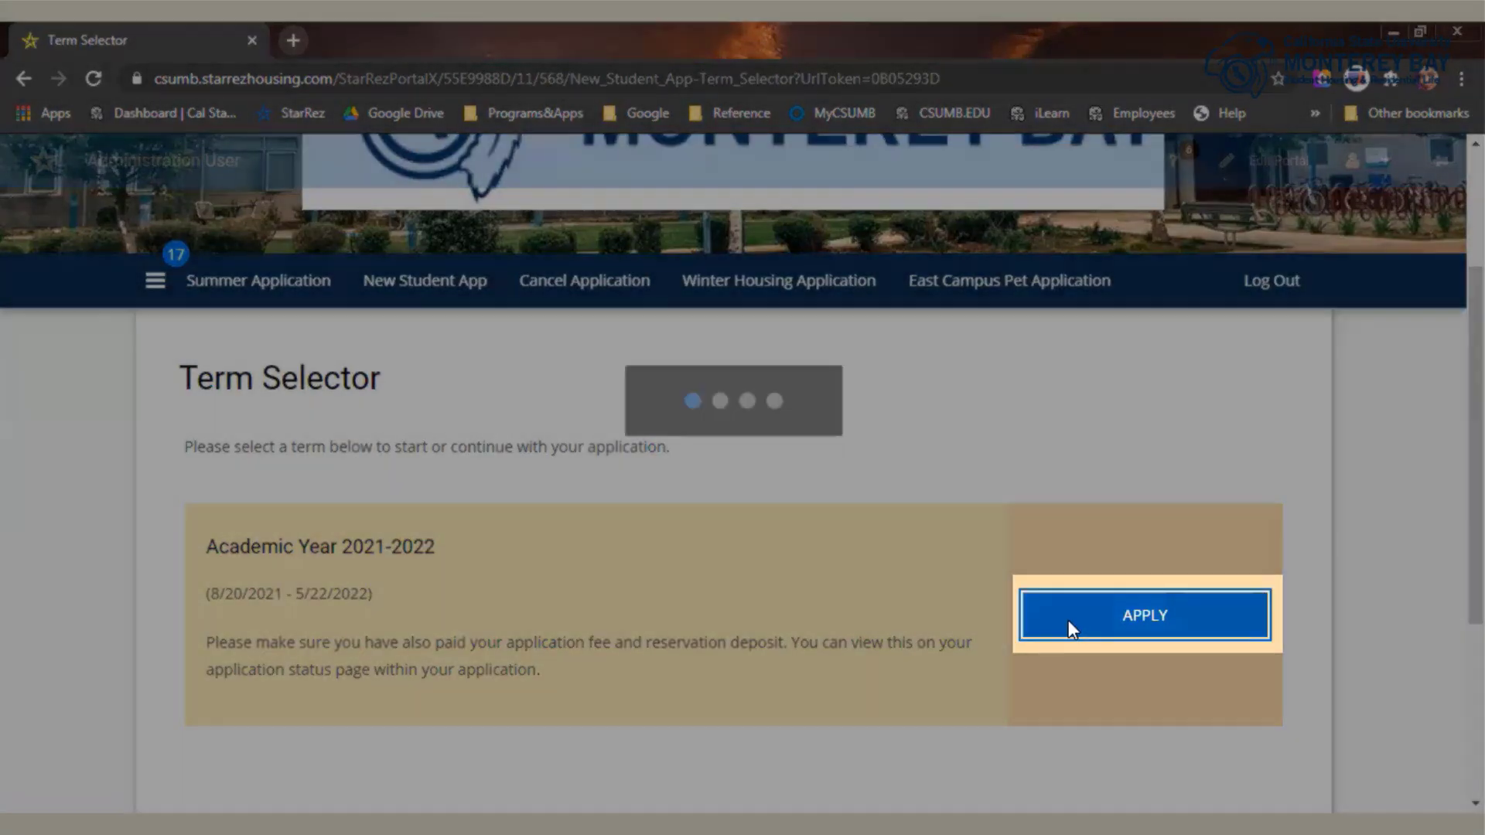
pyautogui.click(1069, 620)
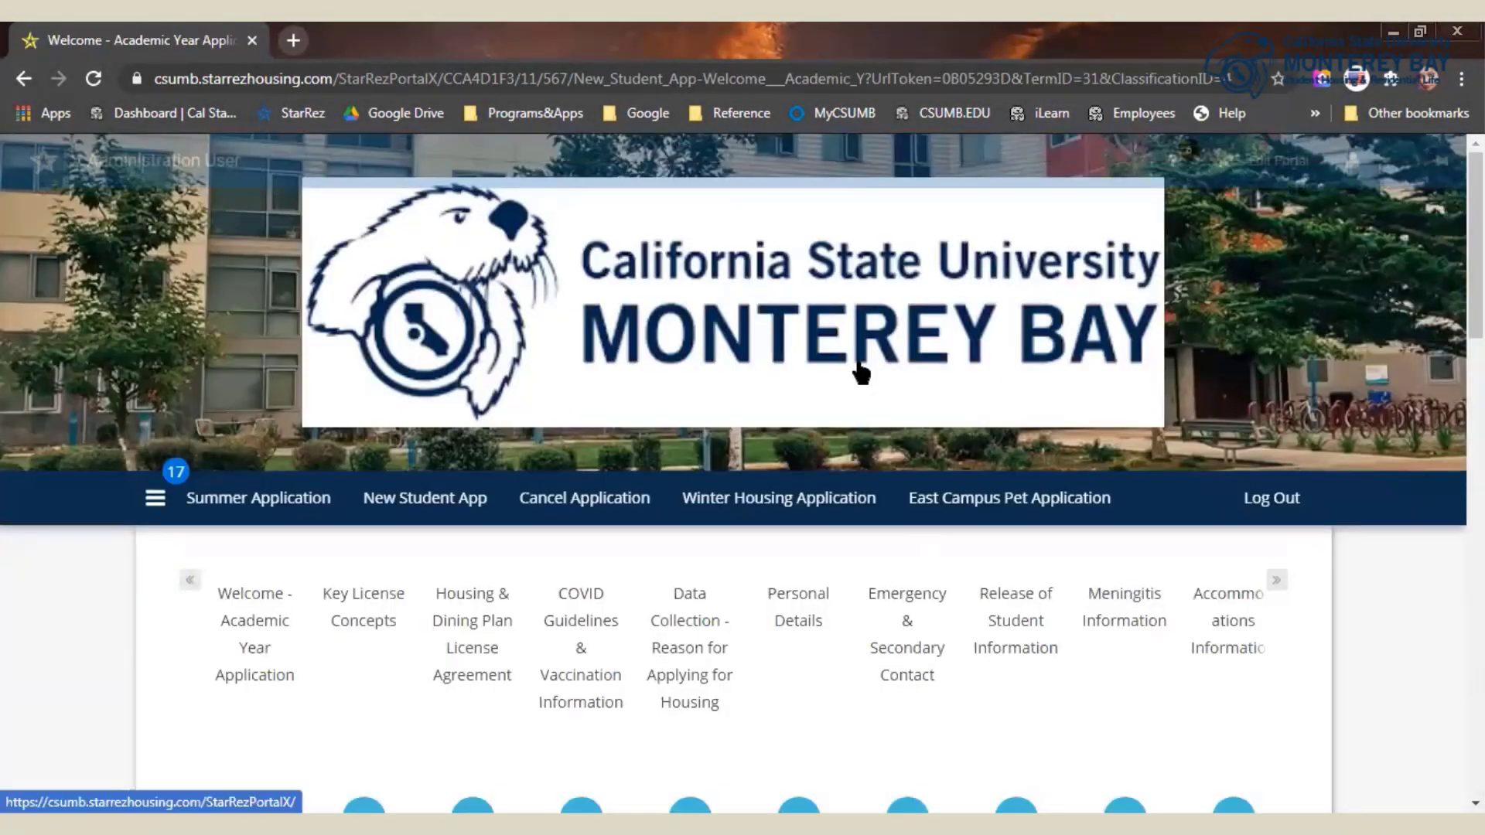
# Read through the Welcome step and save it
pyautogui.scroll(-1, 858, 364)
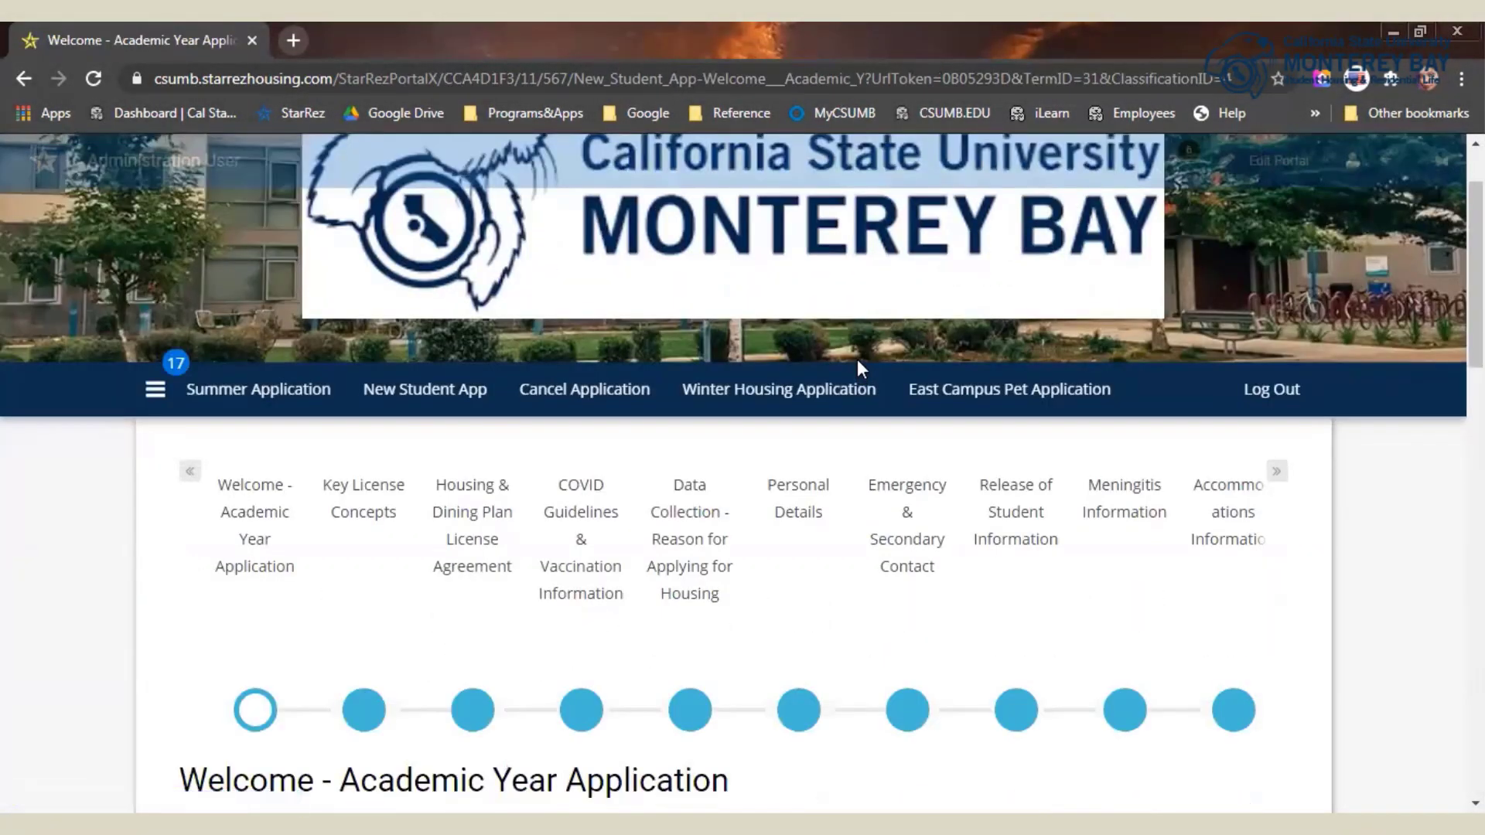
pyautogui.scroll(-1, 857, 360)
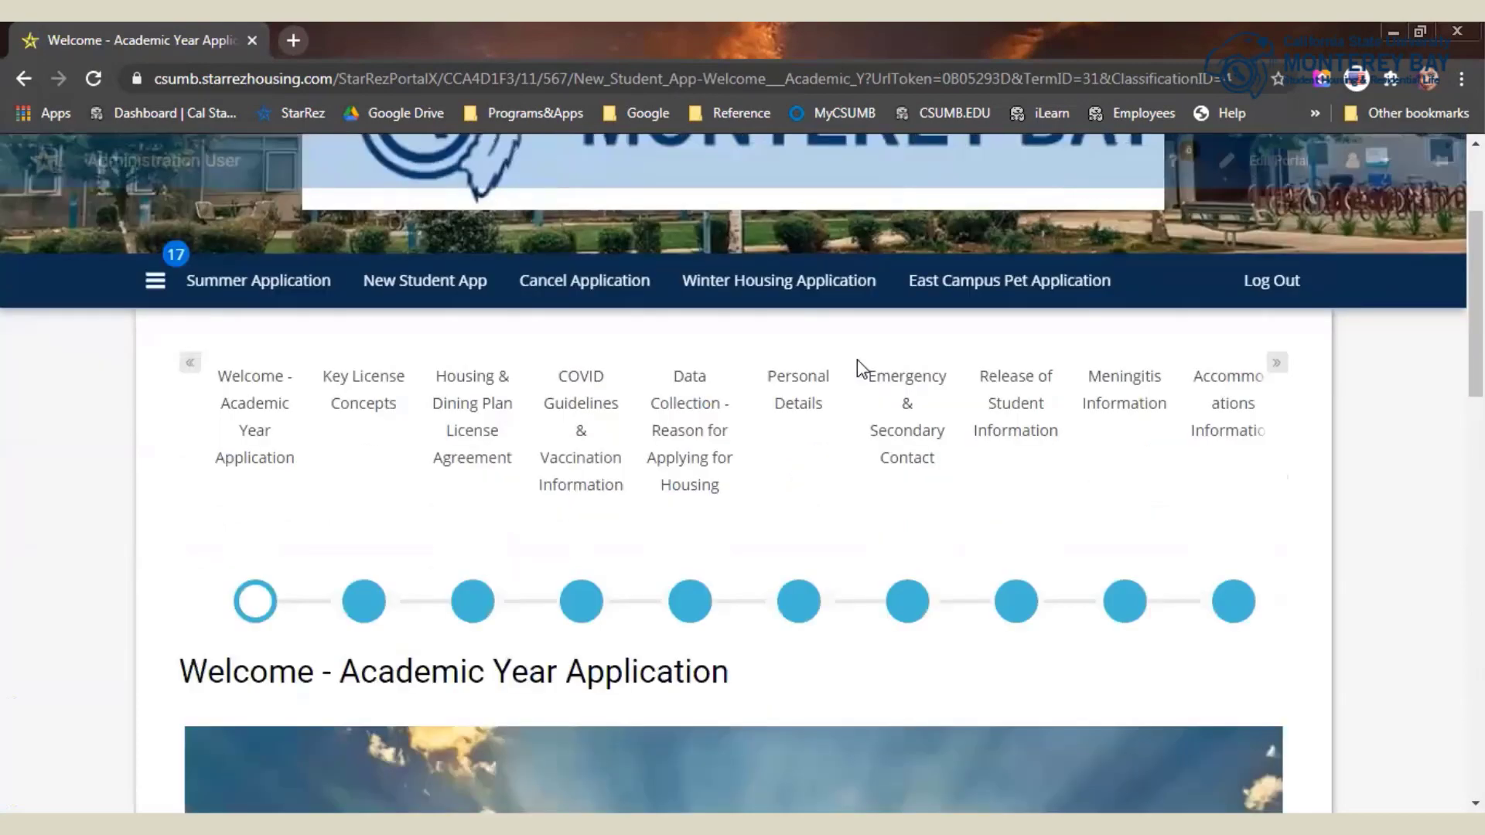
pyautogui.scroll(-5, 857, 360)
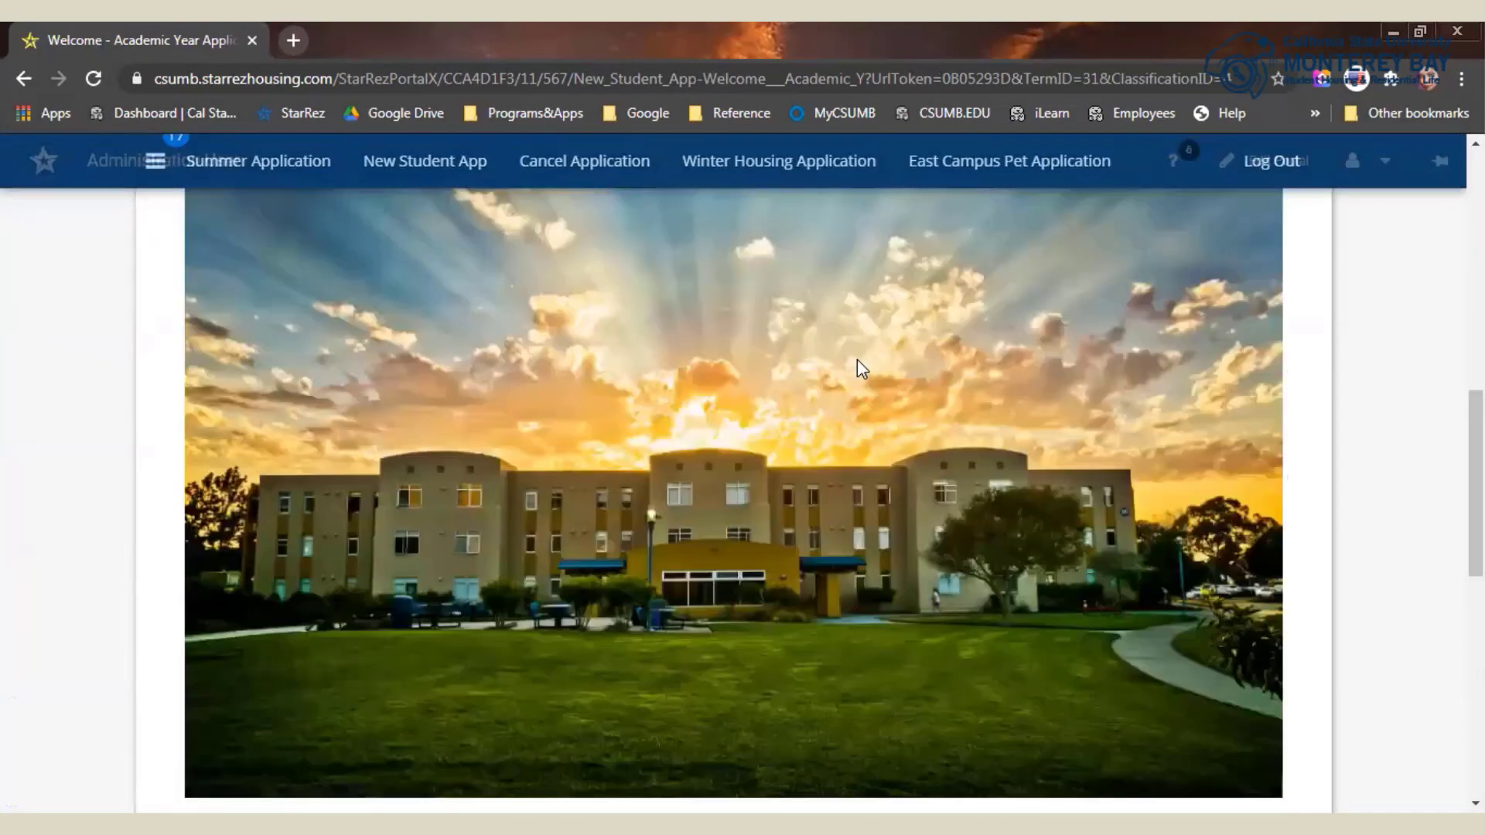
pyautogui.scroll(-3, 857, 358)
pyautogui.scroll(-6, 857, 360)
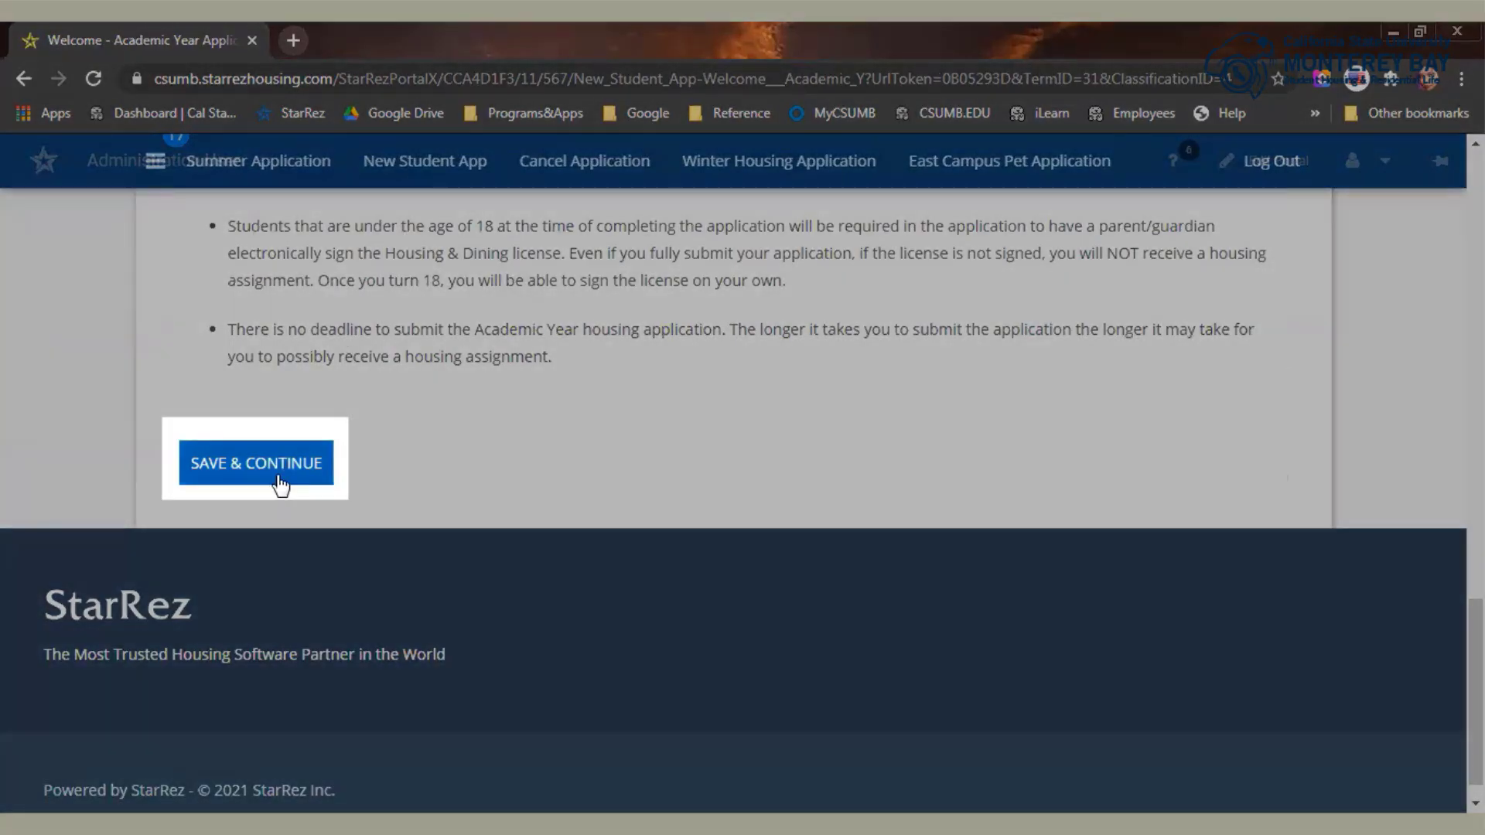
pyautogui.click(284, 474)
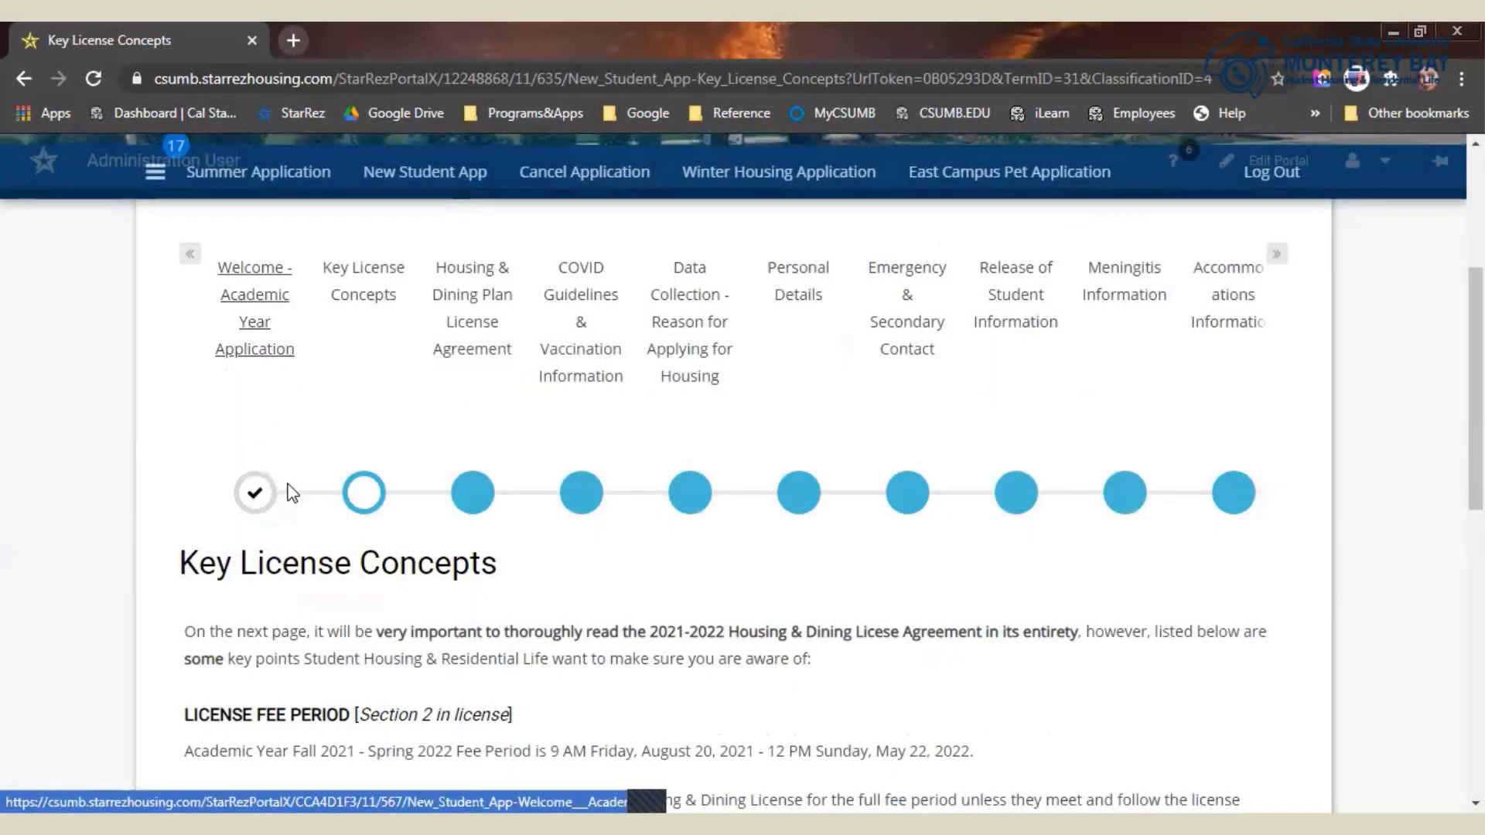
# Save Key License Concepts and review the Housing & Dining Plan License Agreement
pyautogui.scroll(-8, 387, 541)
pyautogui.click(255, 686)
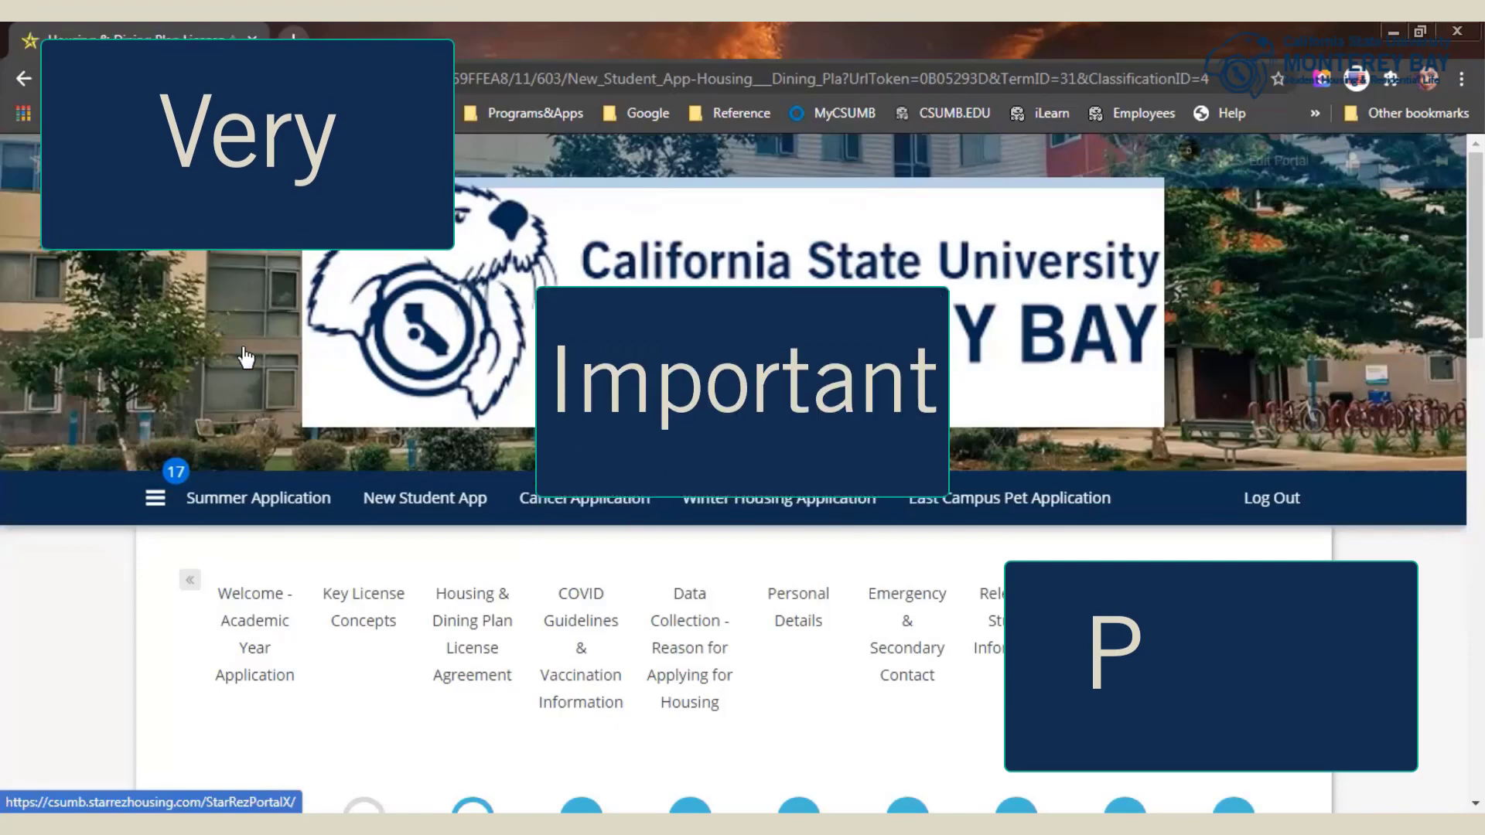
pyautogui.scroll(-4, 232, 342)
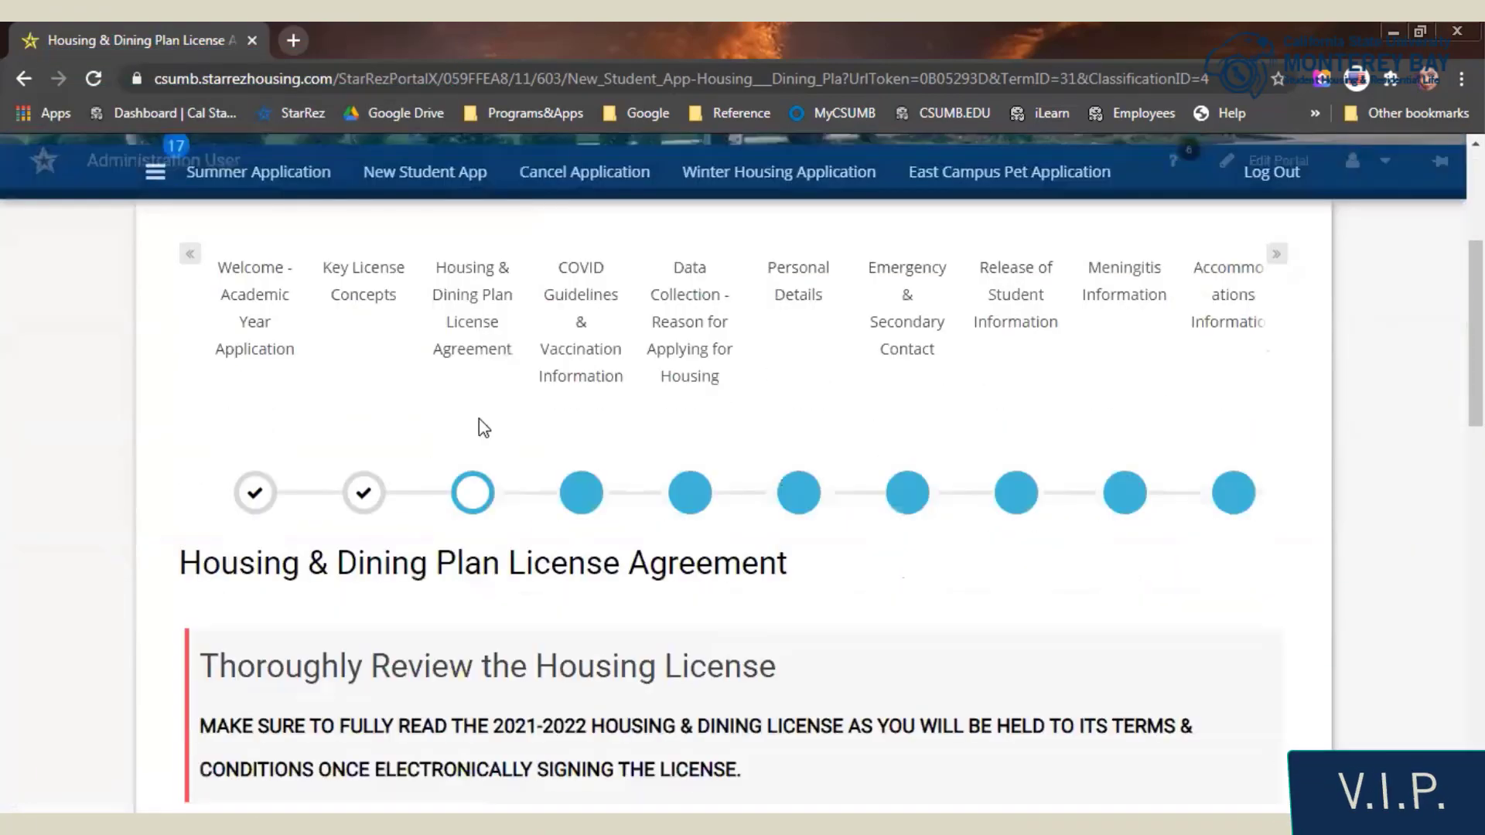
pyautogui.scroll(-1, 479, 419)
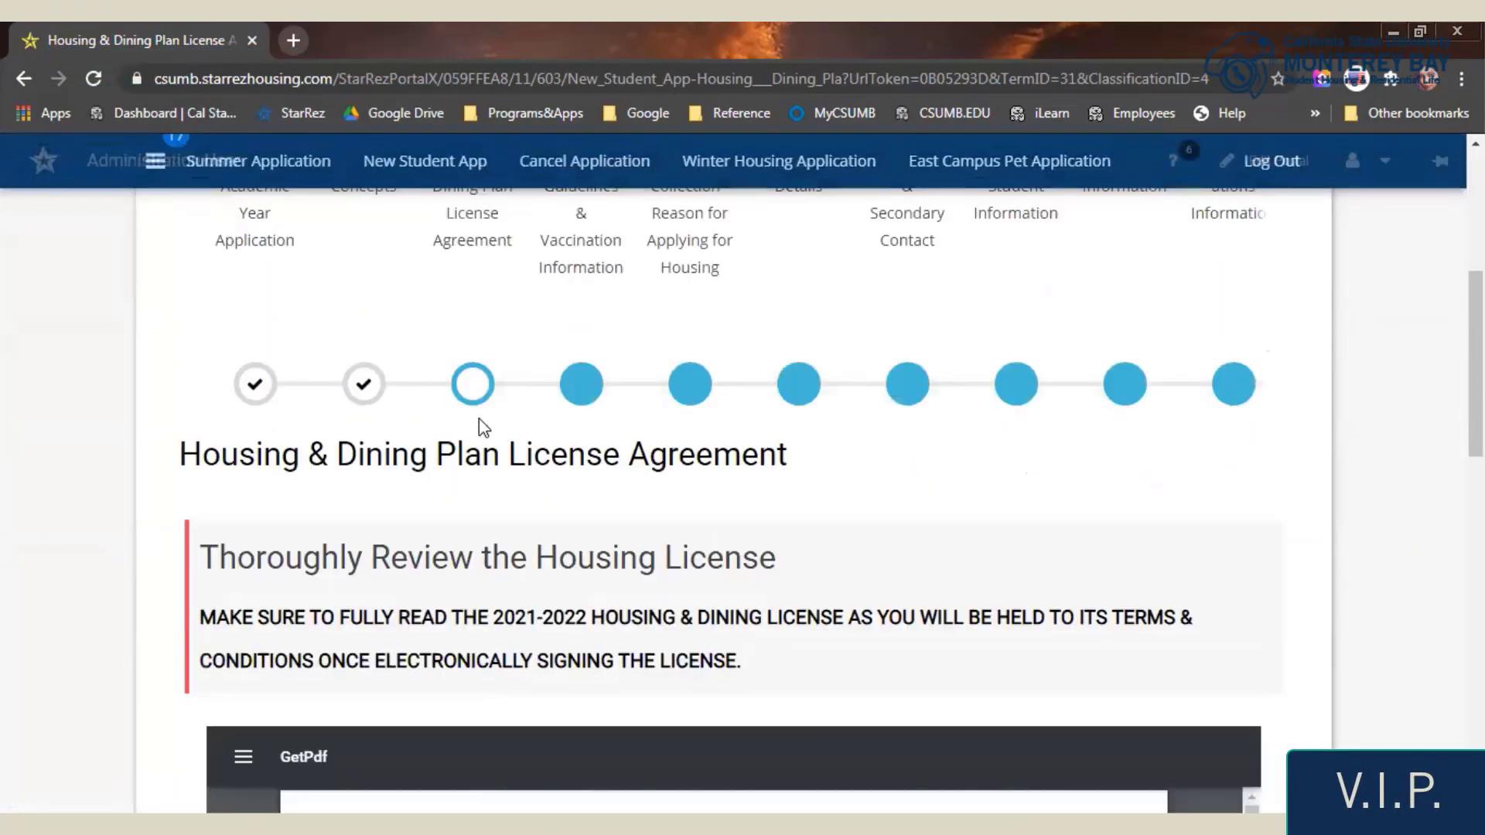
pyautogui.scroll(-1, 477, 417)
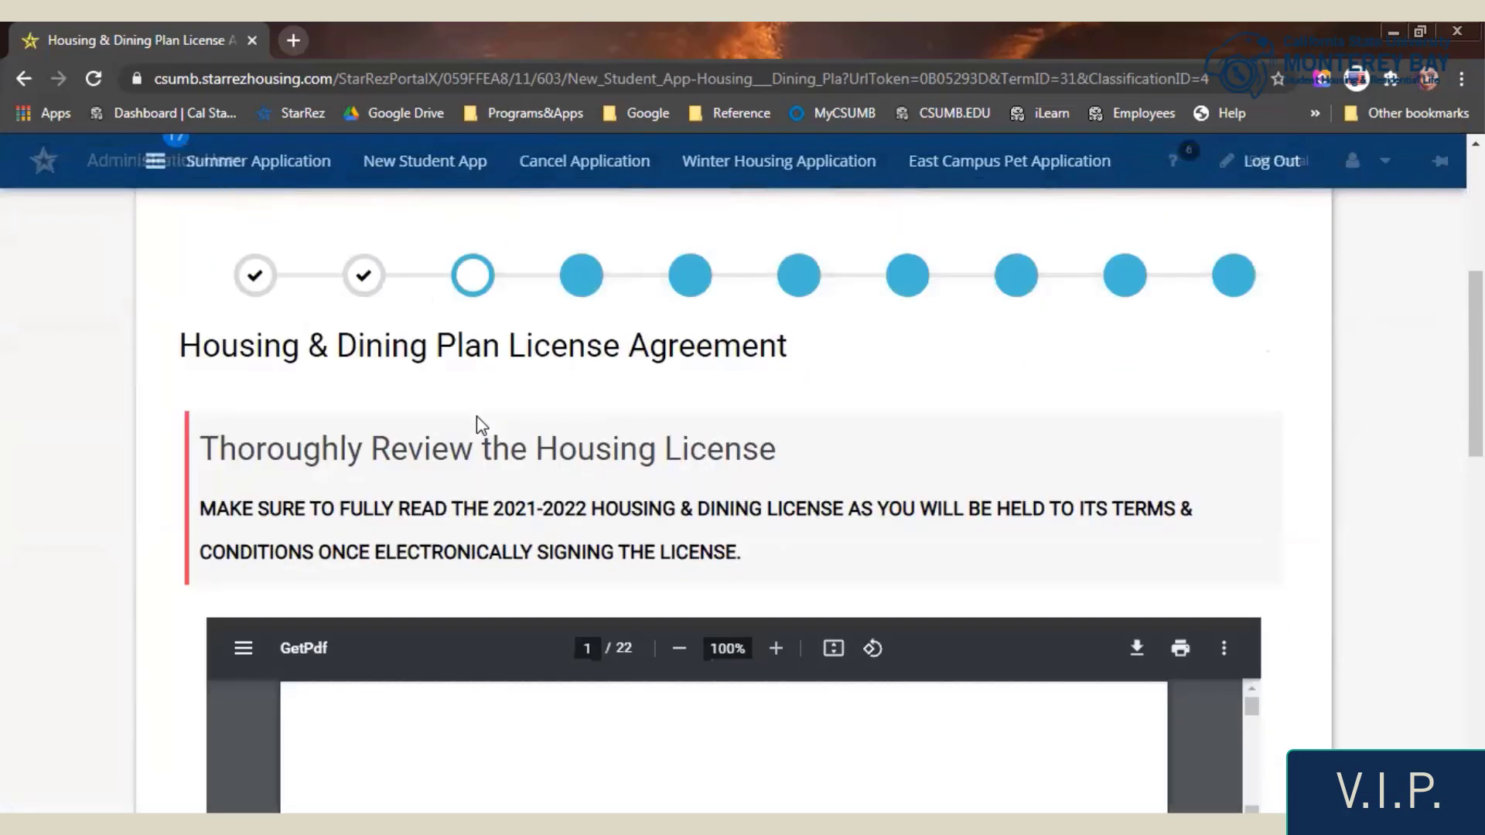
pyautogui.scroll(-2, 477, 416)
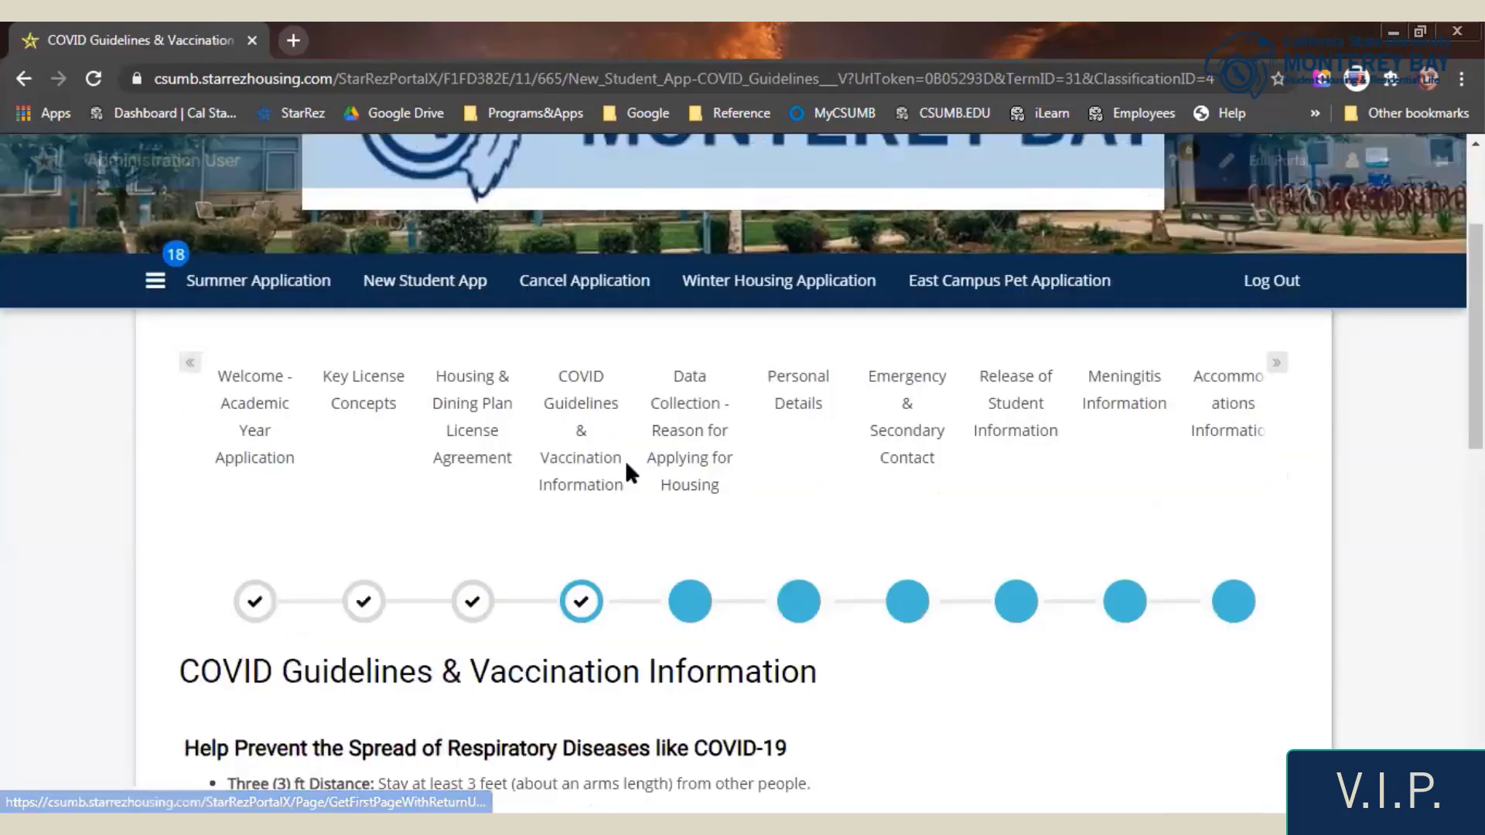
# Acknowledge the COVID Guidelines & Vaccination Information step
pyautogui.scroll(-7, 627, 464)
pyautogui.scroll(-3, 630, 472)
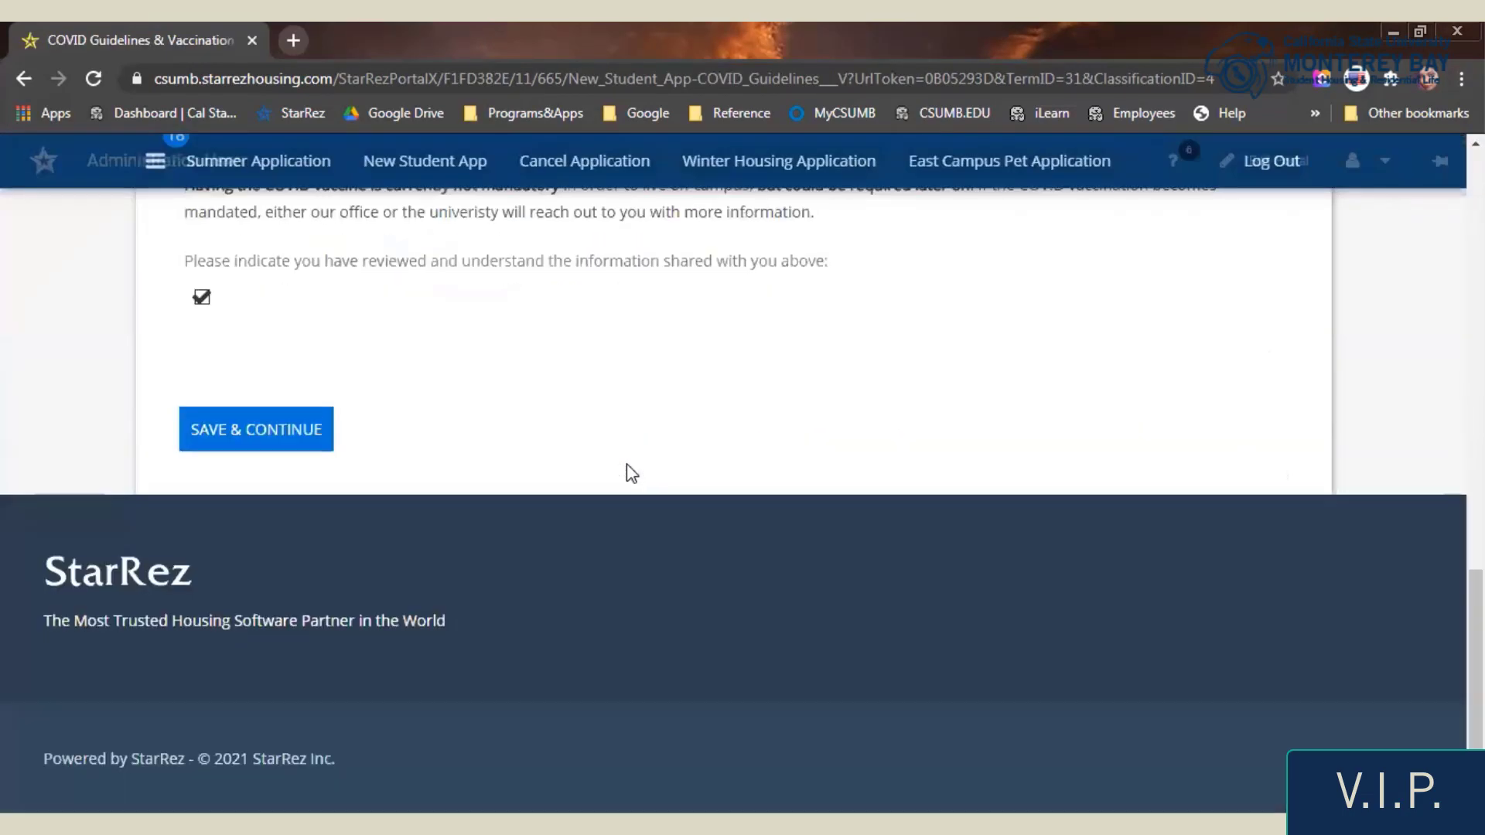
pyautogui.scroll(5, 631, 472)
pyautogui.scroll(-5, 626, 463)
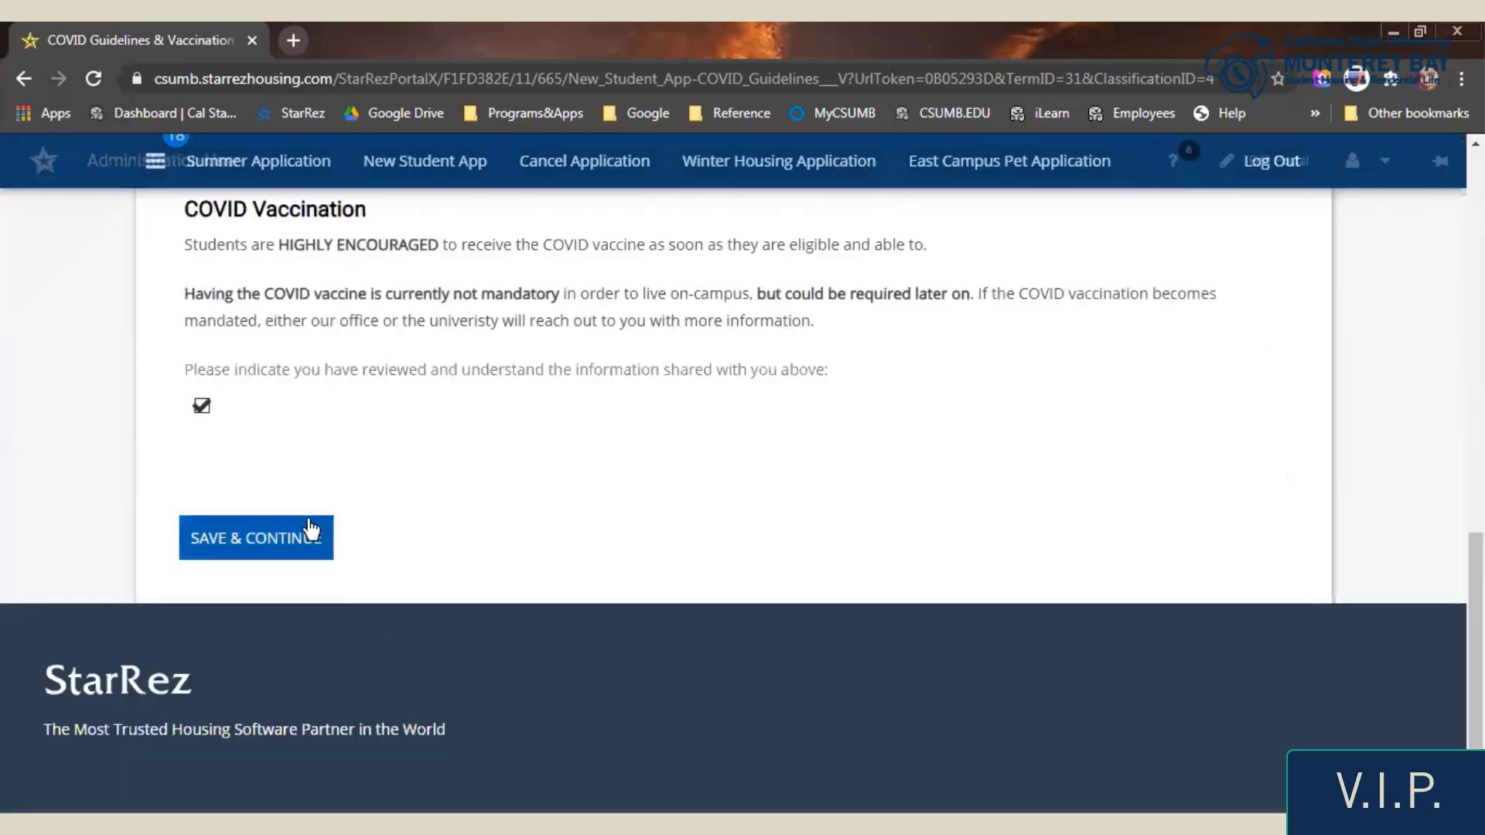
pyautogui.click(305, 531)
# Choose 'Having an on-campus experience' as the housing reason and save it
pyautogui.scroll(-1, 619, 495)
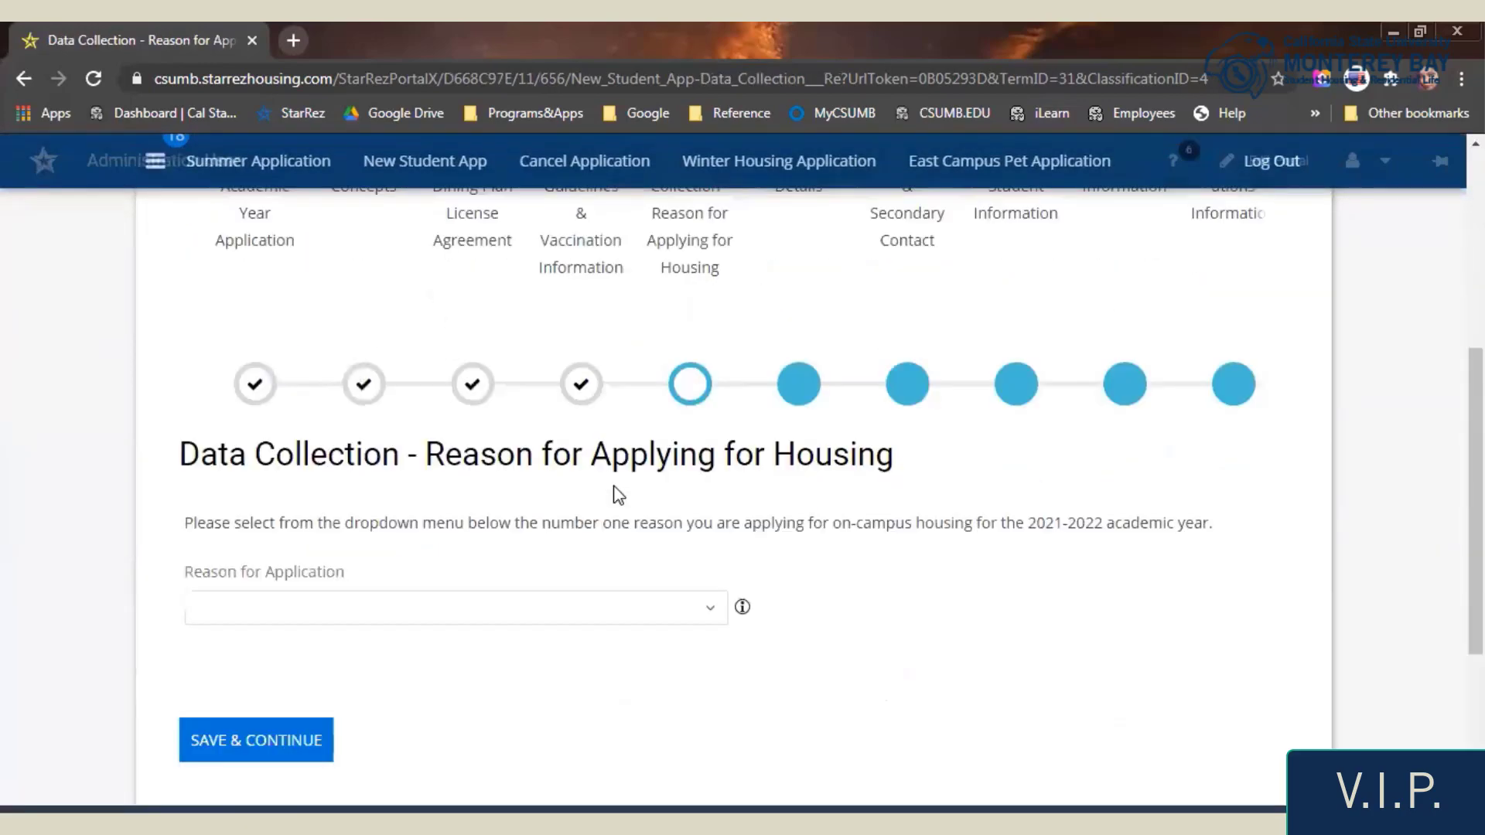
pyautogui.scroll(-3, 619, 495)
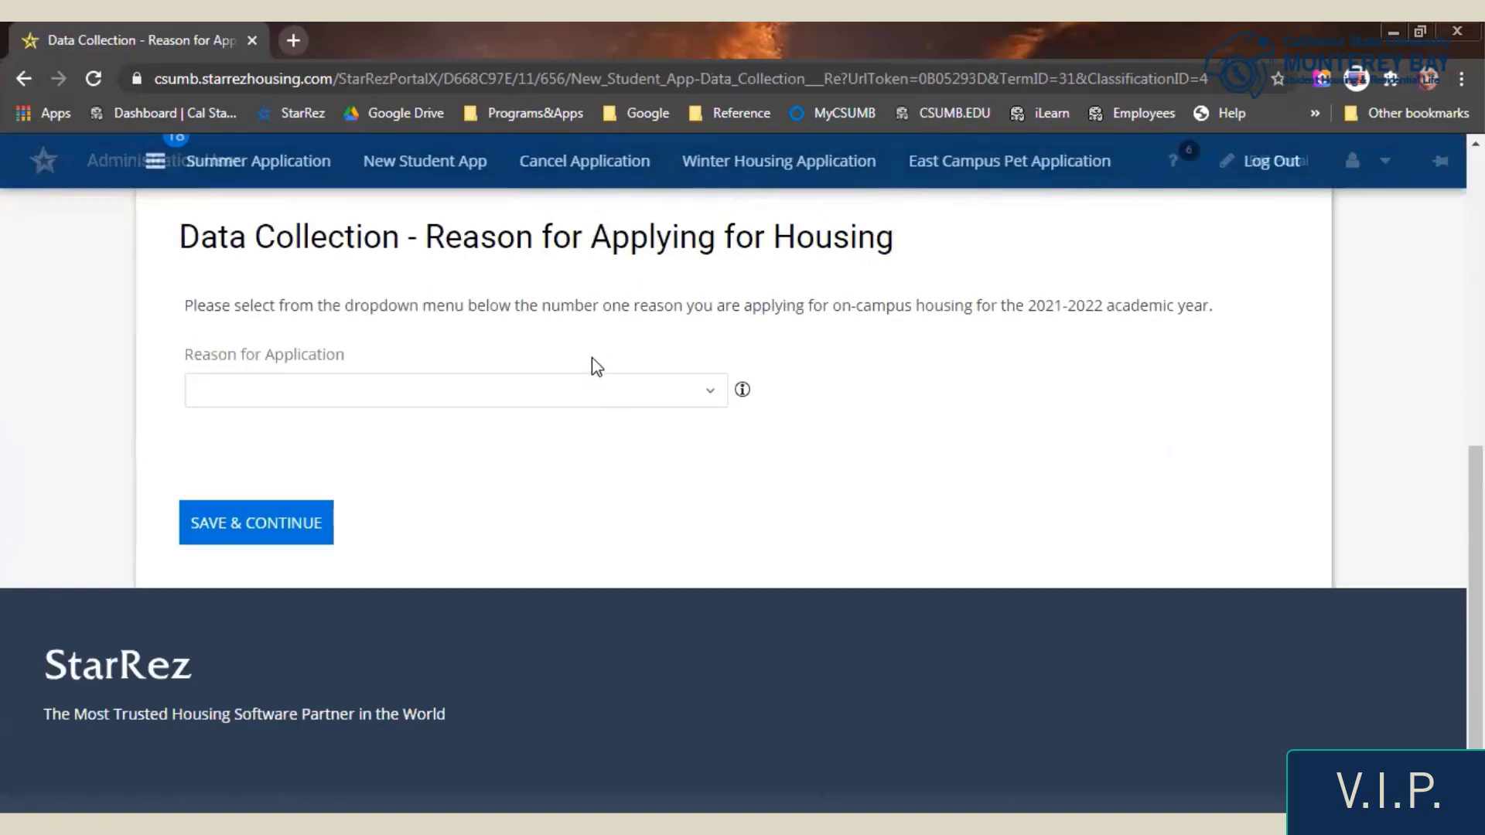
pyautogui.click(623, 398)
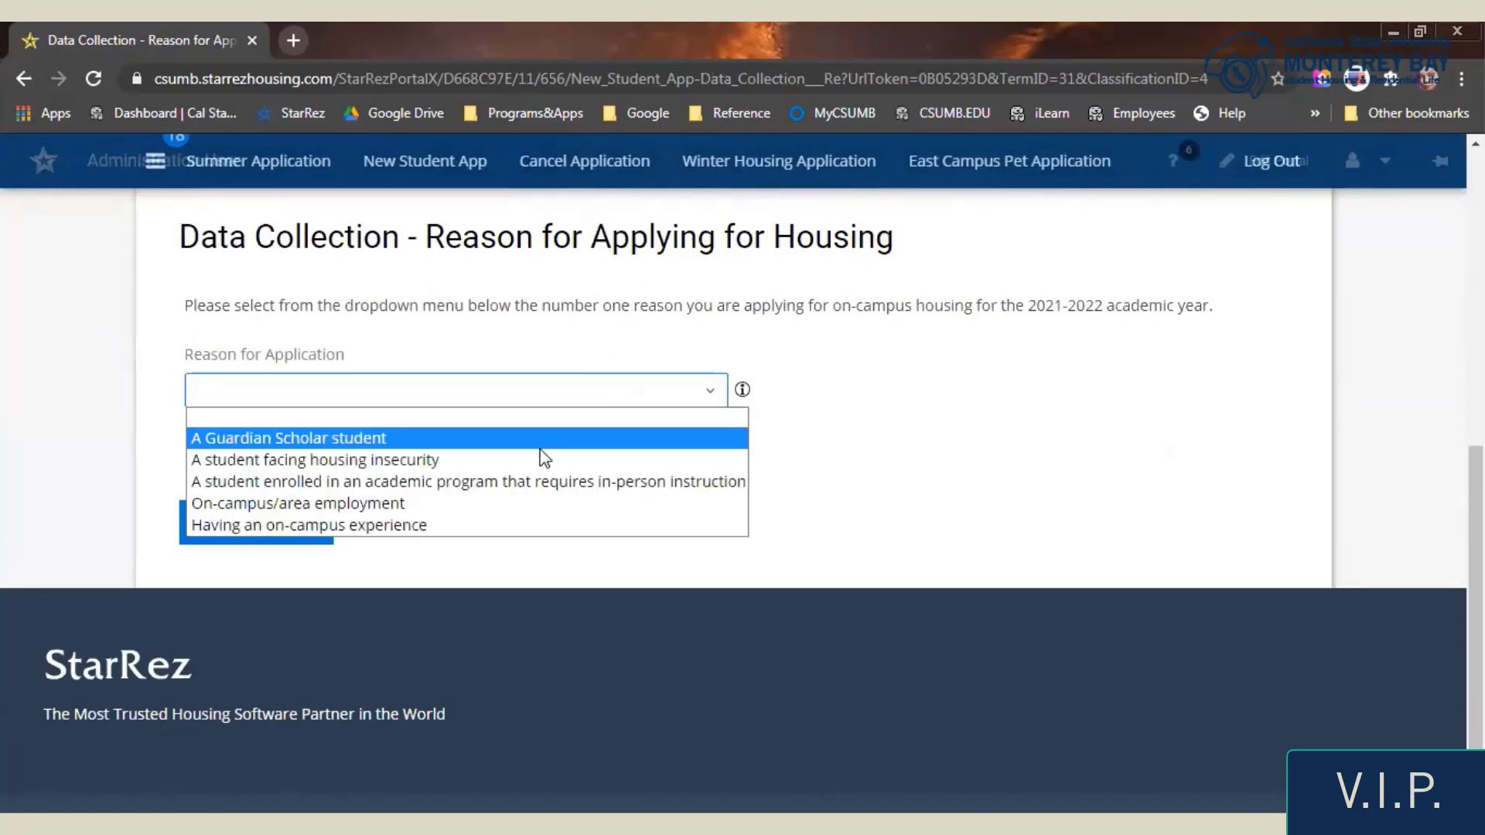
pyautogui.click(382, 528)
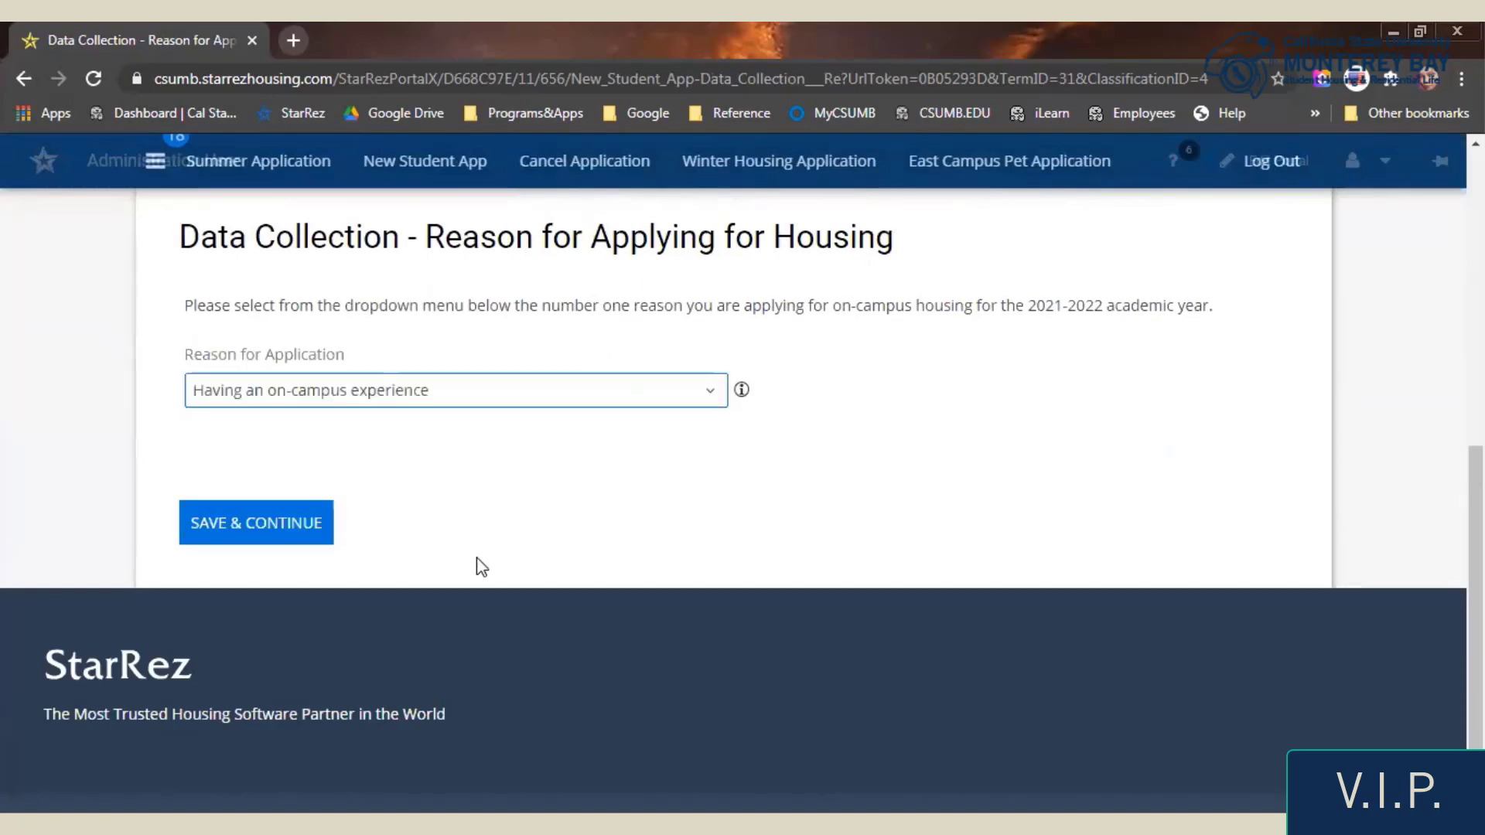
pyautogui.click(280, 534)
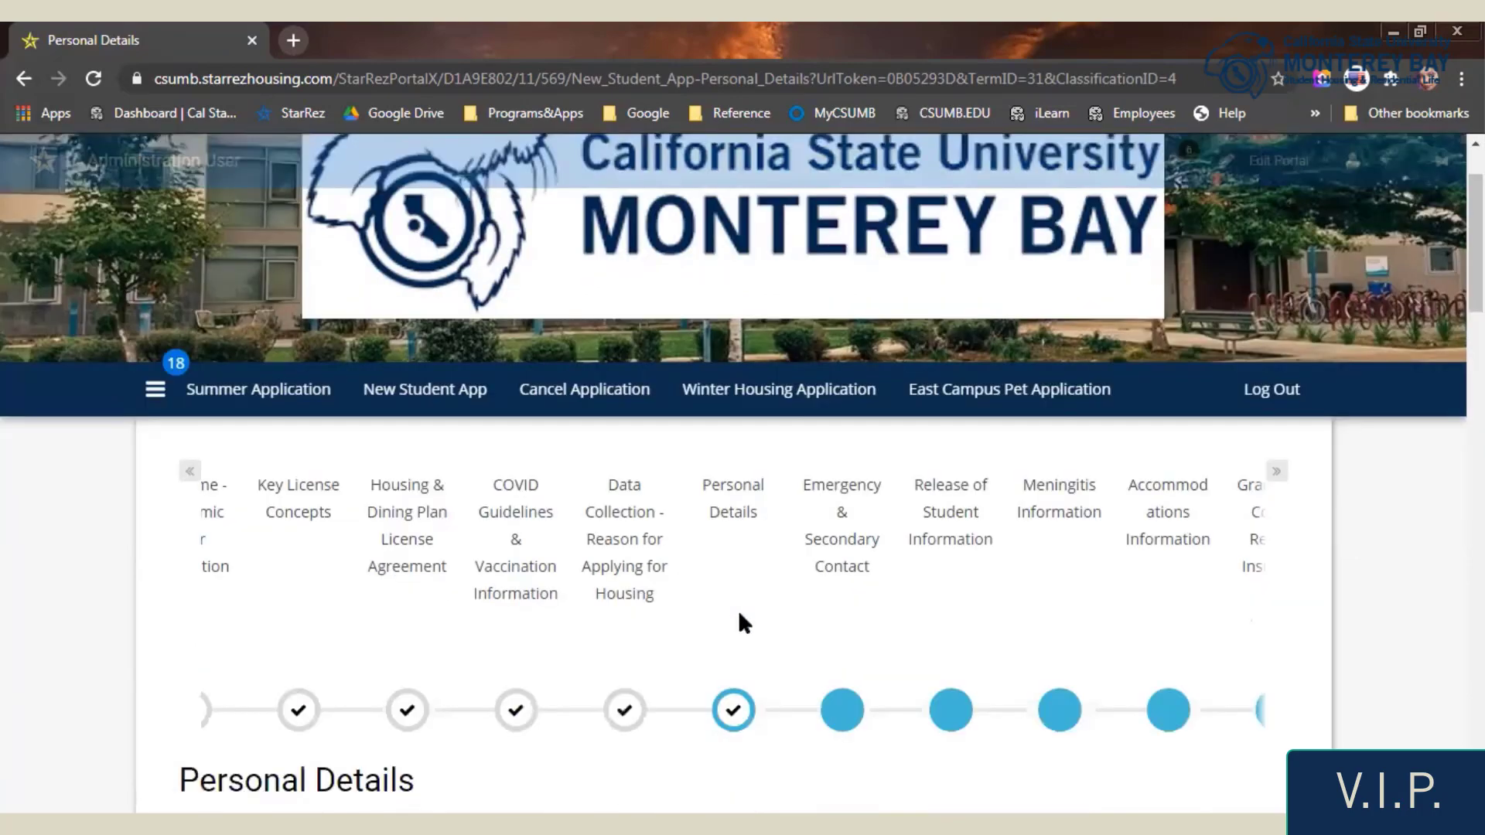
pyautogui.scroll(-1, 740, 614)
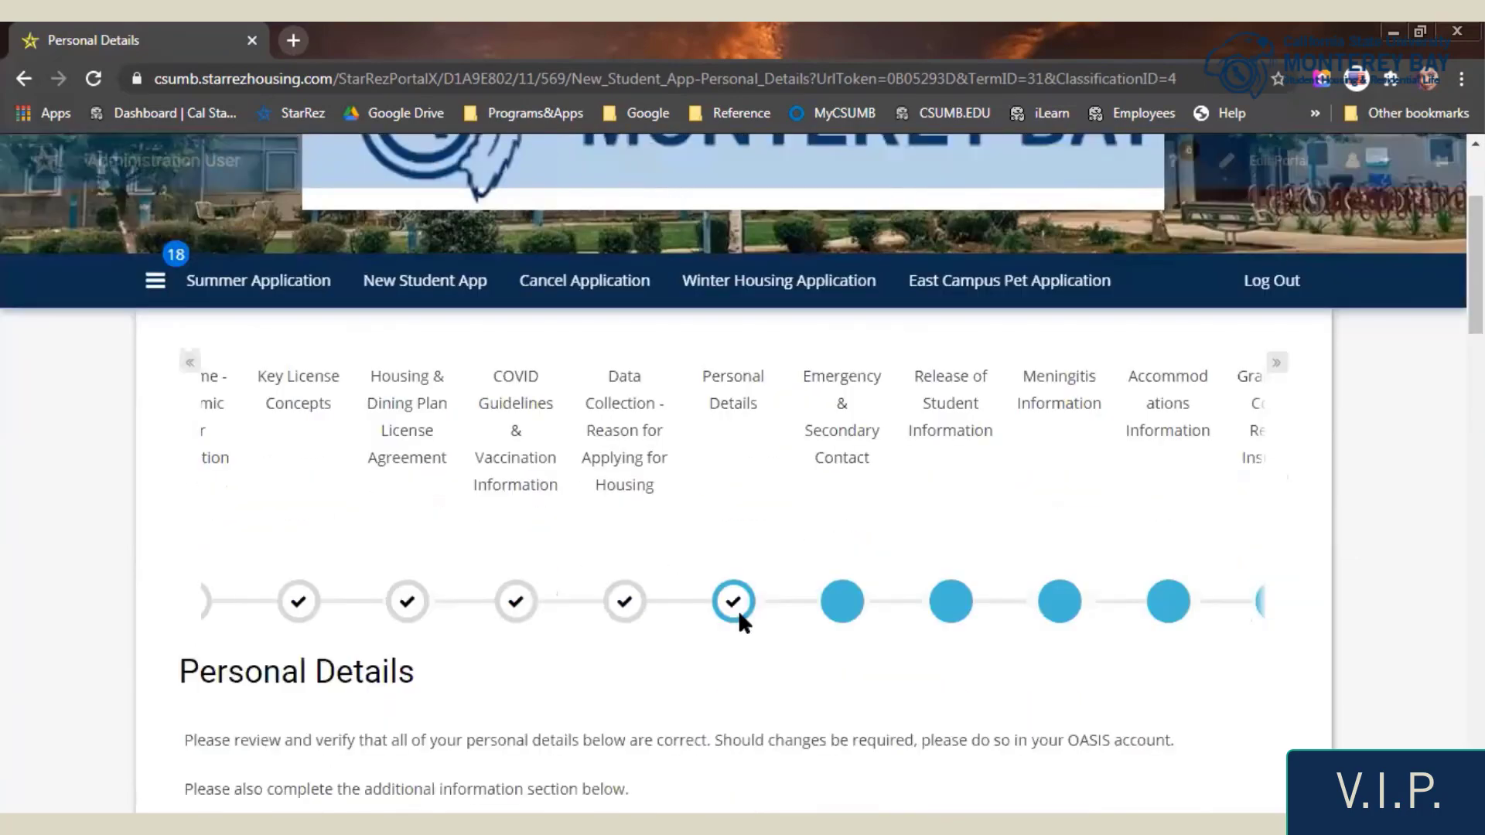
pyautogui.scroll(-10, 738, 609)
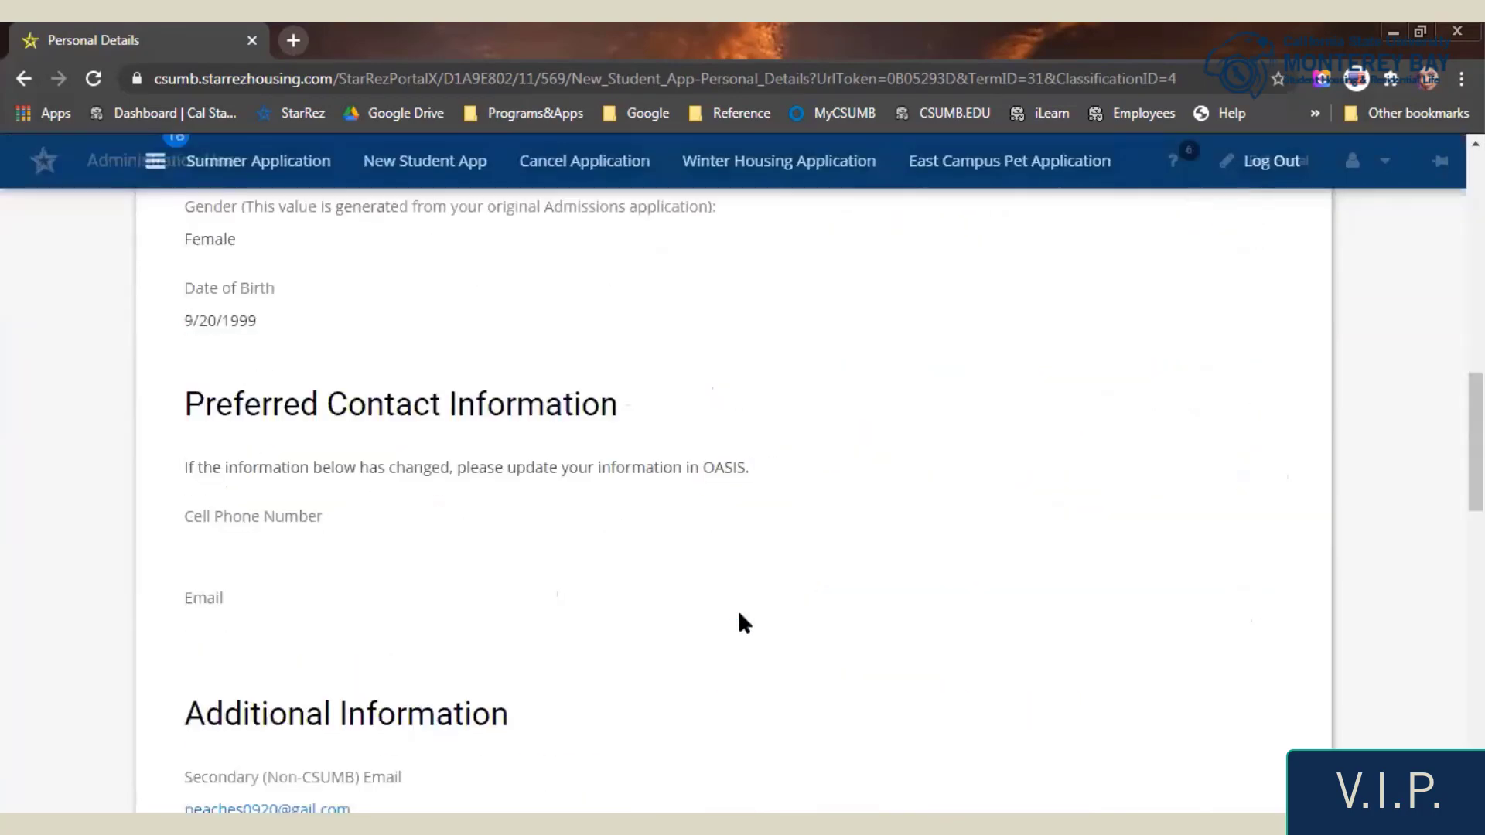
pyautogui.scroll(-10, 739, 614)
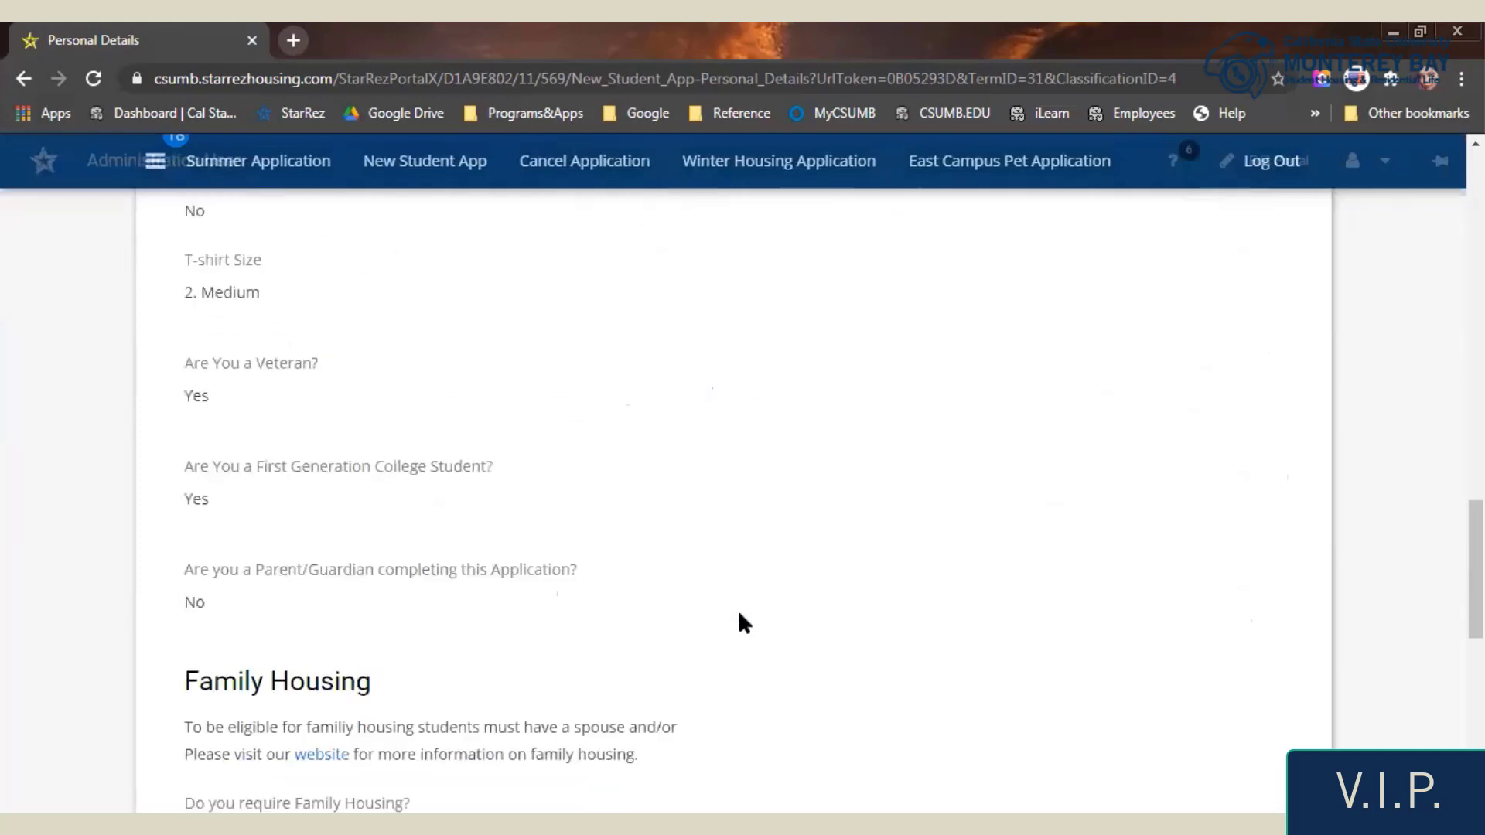
pyautogui.scroll(-5, 740, 623)
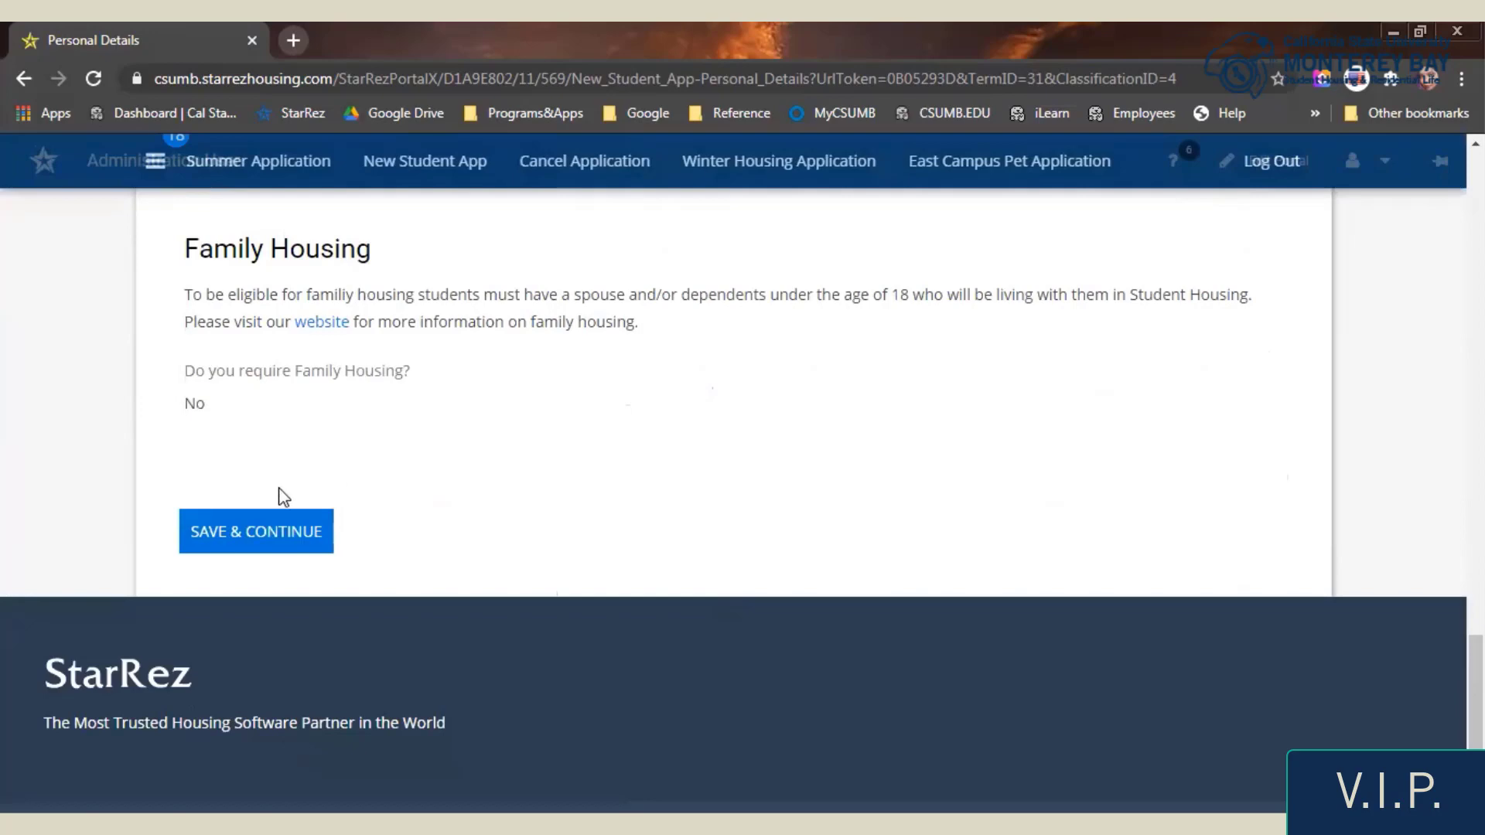
# Confirm Personal Details, then save the emergency and secondary contacts
pyautogui.click(242, 537)
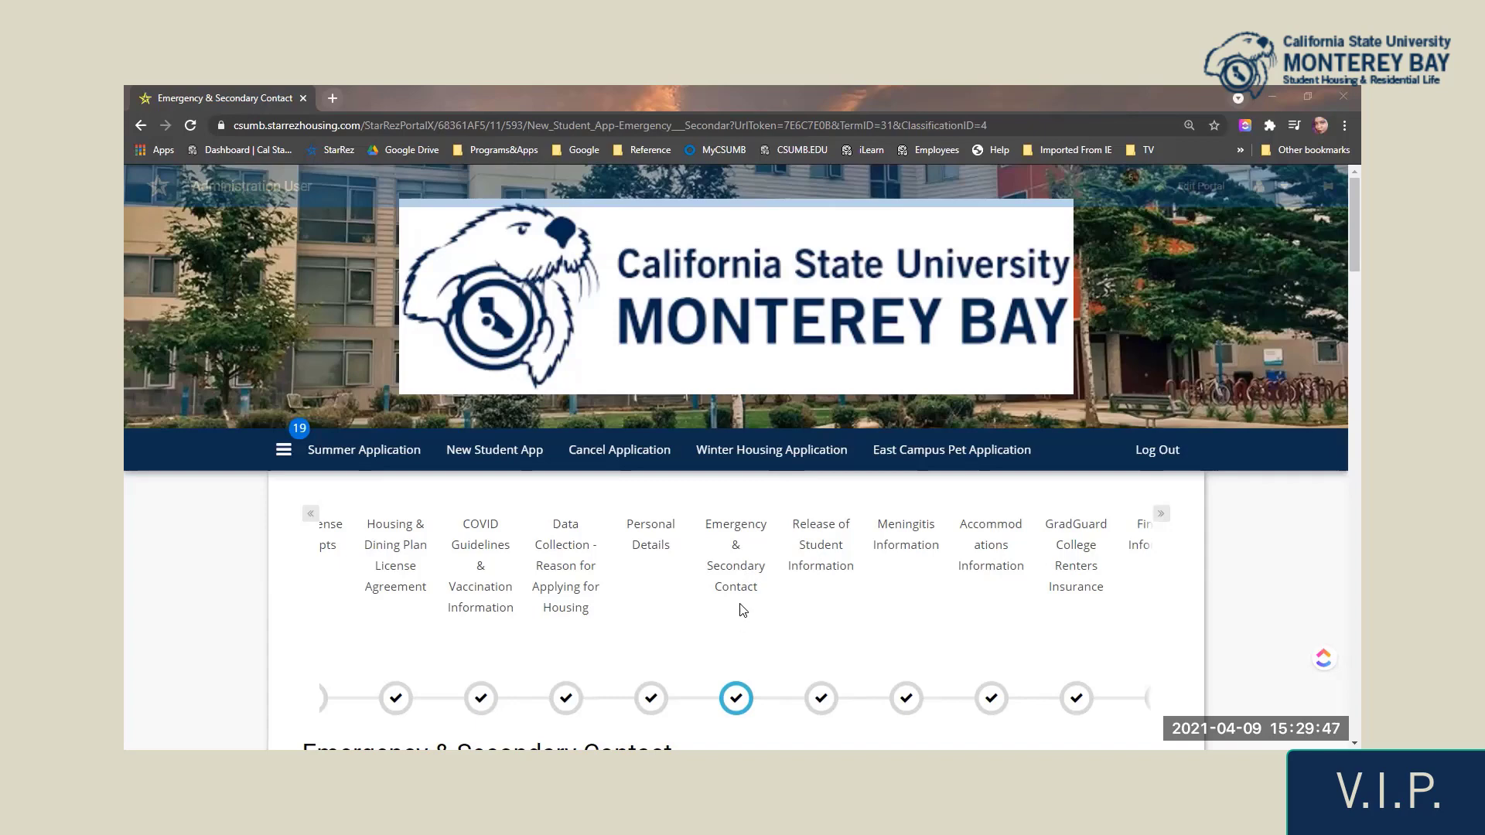
pyautogui.scroll(-6, 741, 610)
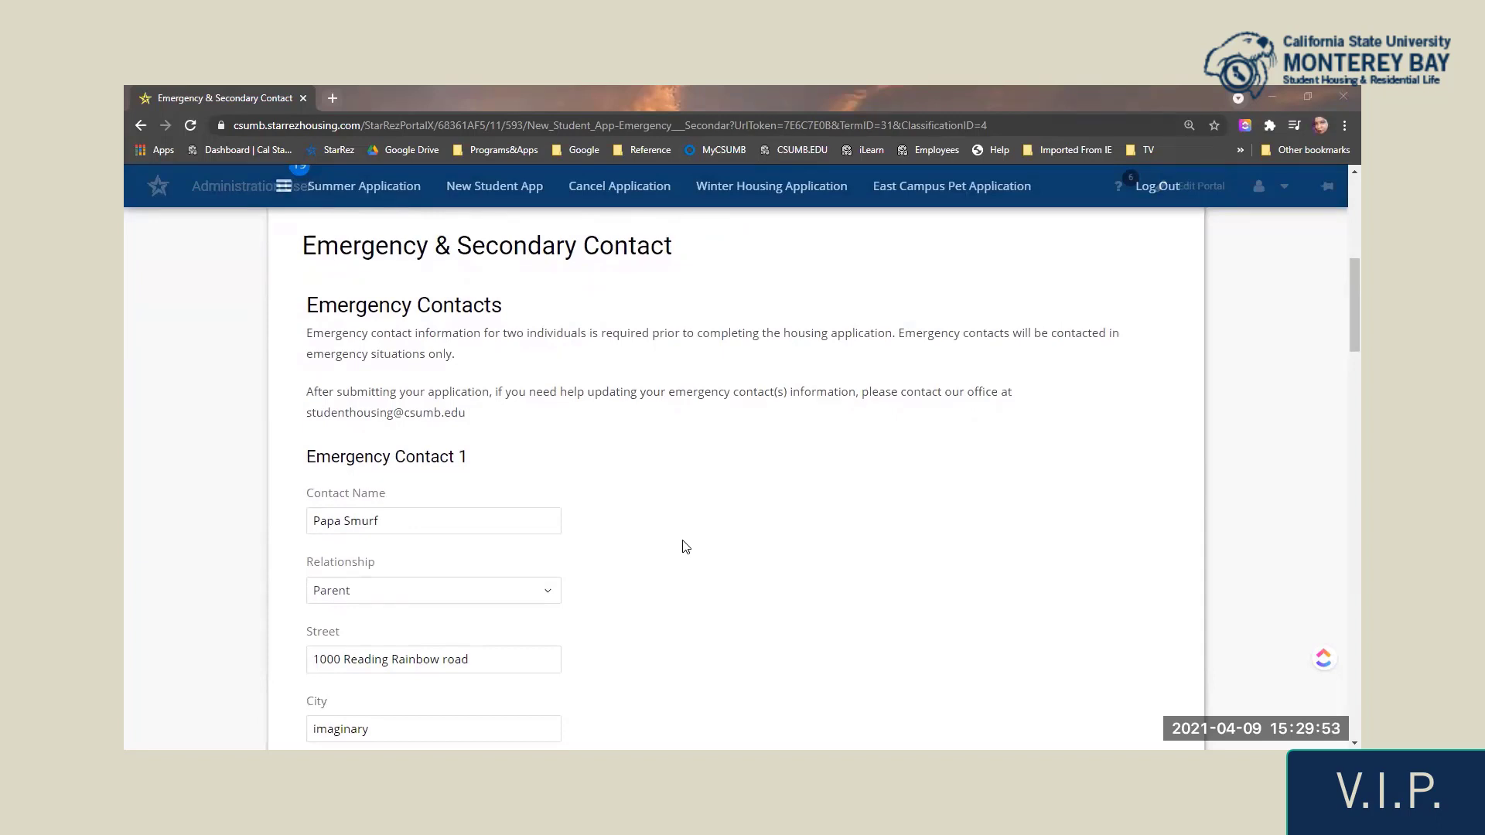
pyautogui.scroll(-6, 685, 547)
pyautogui.scroll(-8, 685, 547)
pyautogui.scroll(-10, 685, 547)
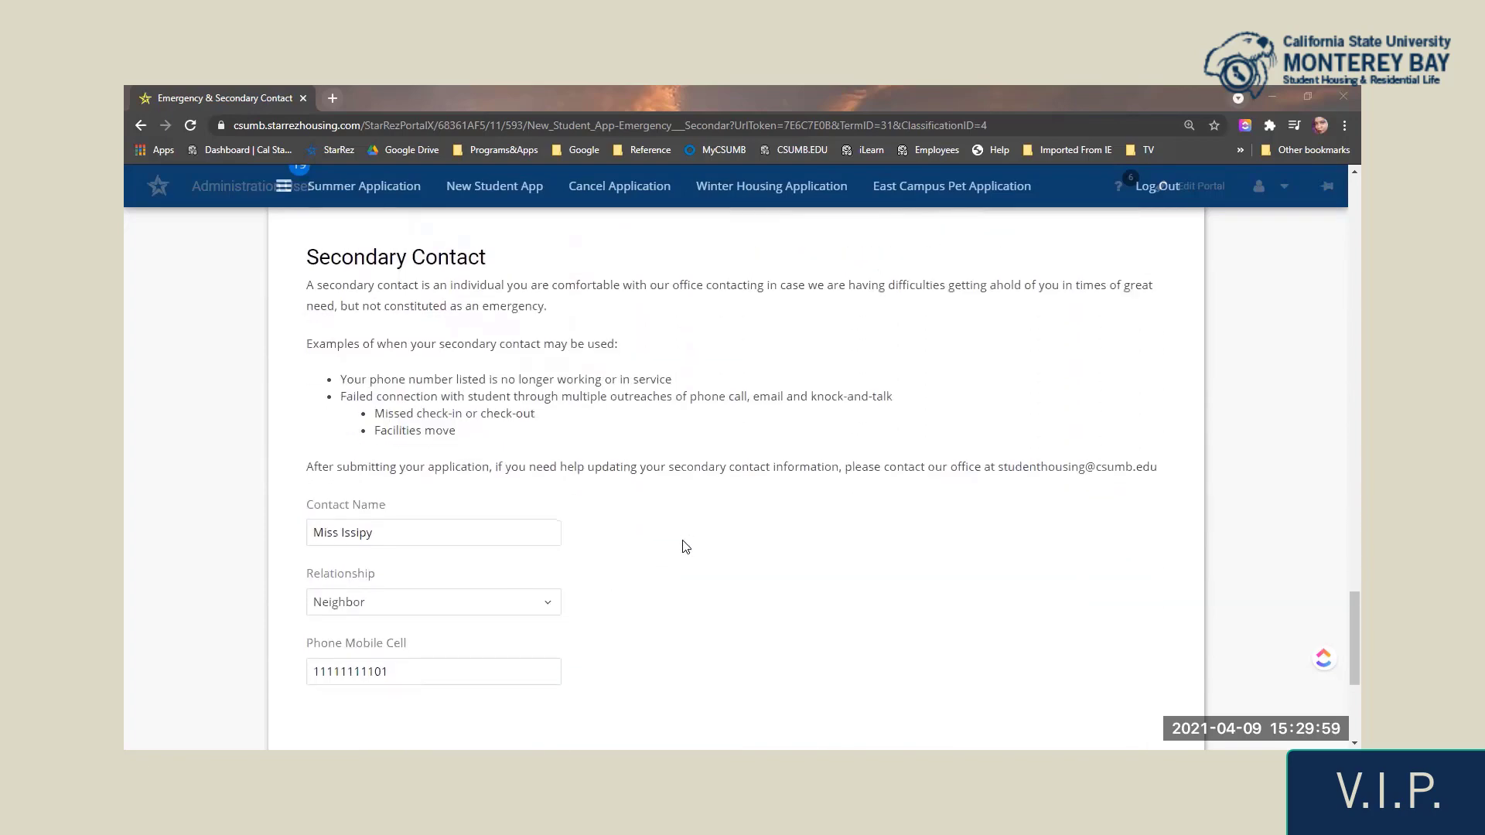
pyautogui.scroll(-4, 630, 482)
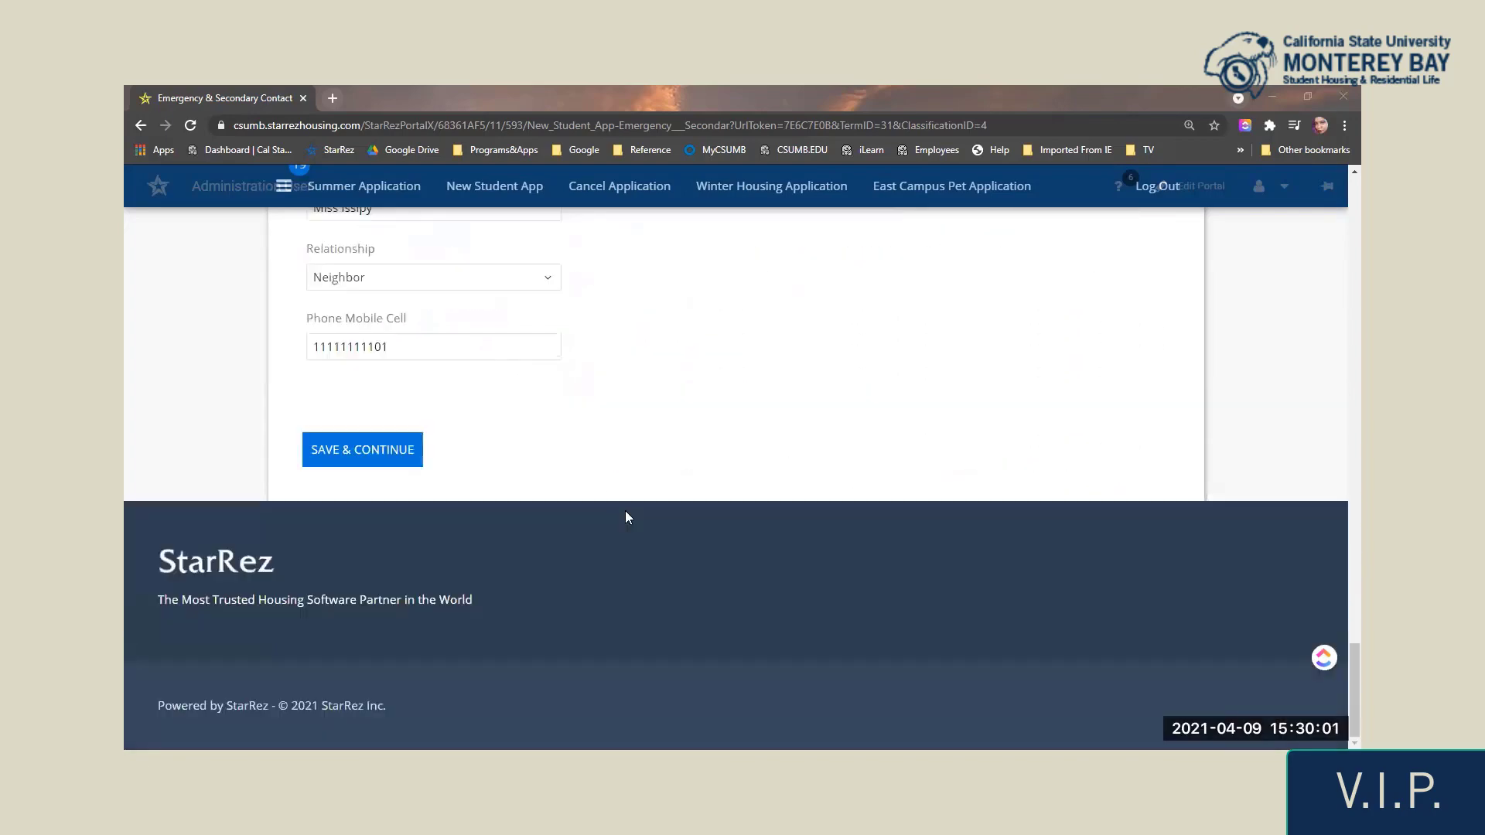
pyautogui.click(387, 453)
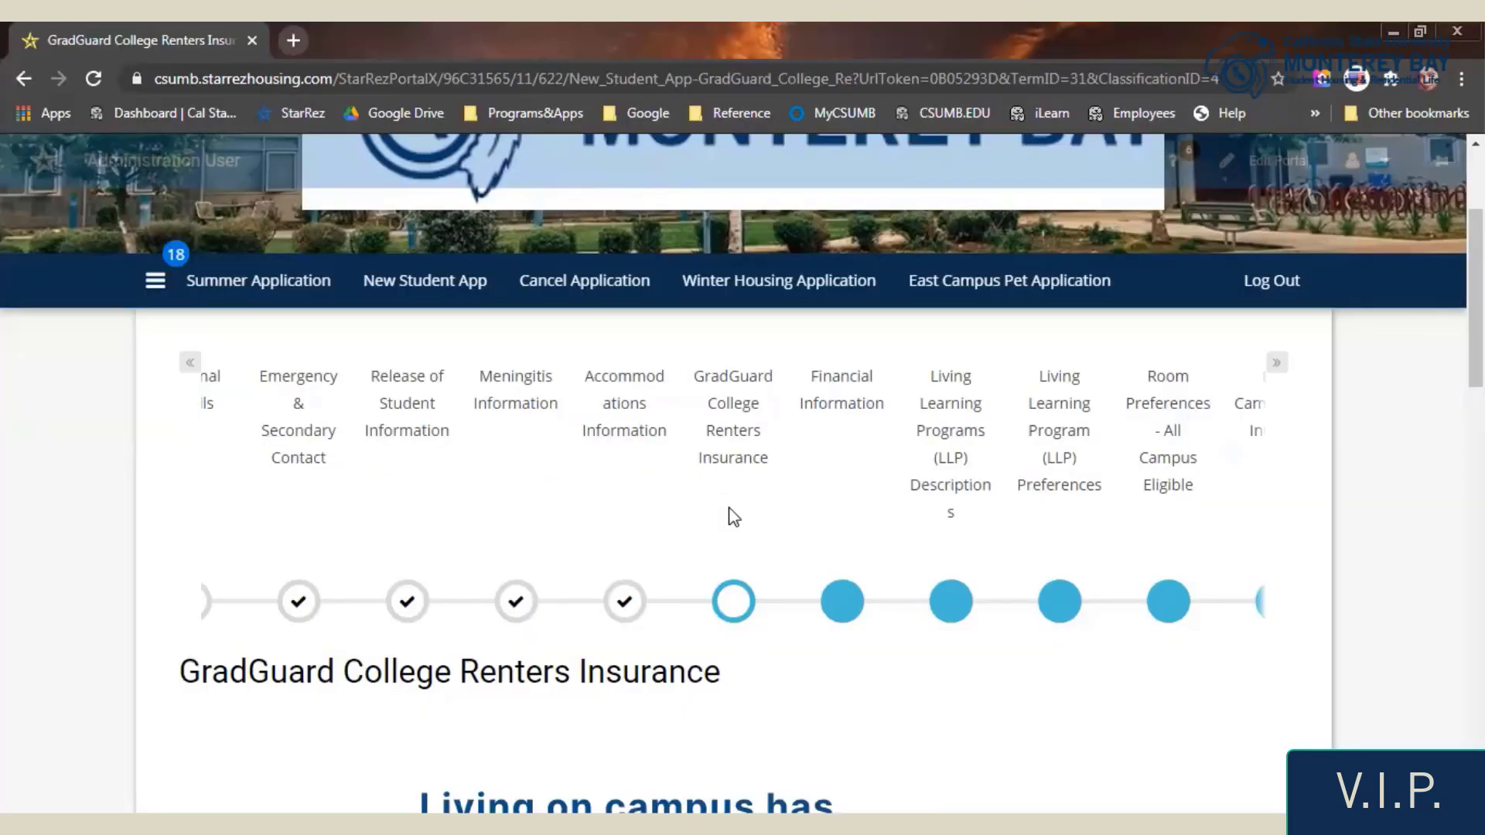
# Read through the GradGuard College Renters Insurance information
pyautogui.scroll(-4, 733, 517)
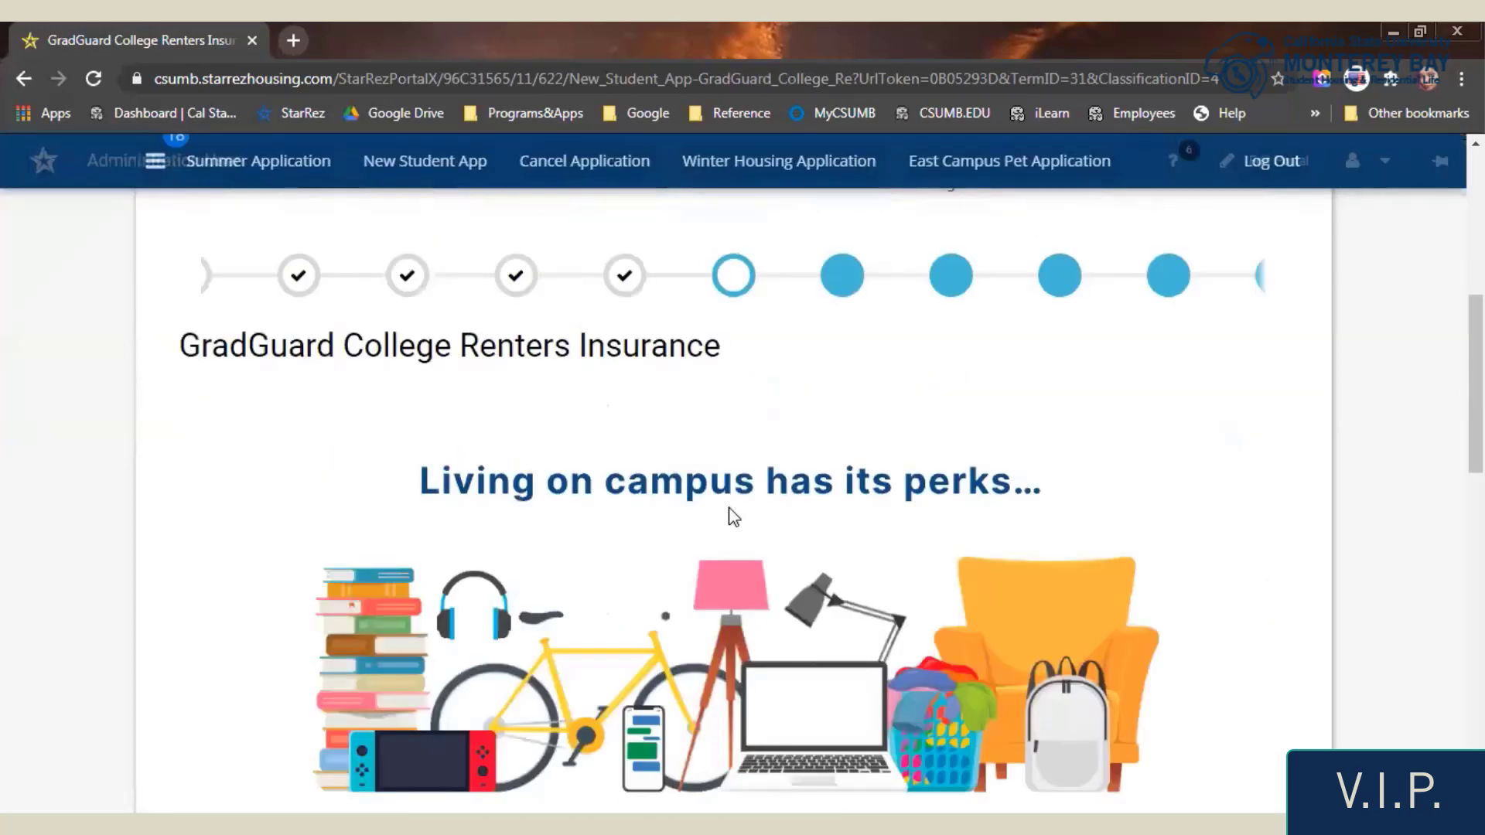
pyautogui.scroll(-4, 734, 516)
pyautogui.scroll(-1, 731, 519)
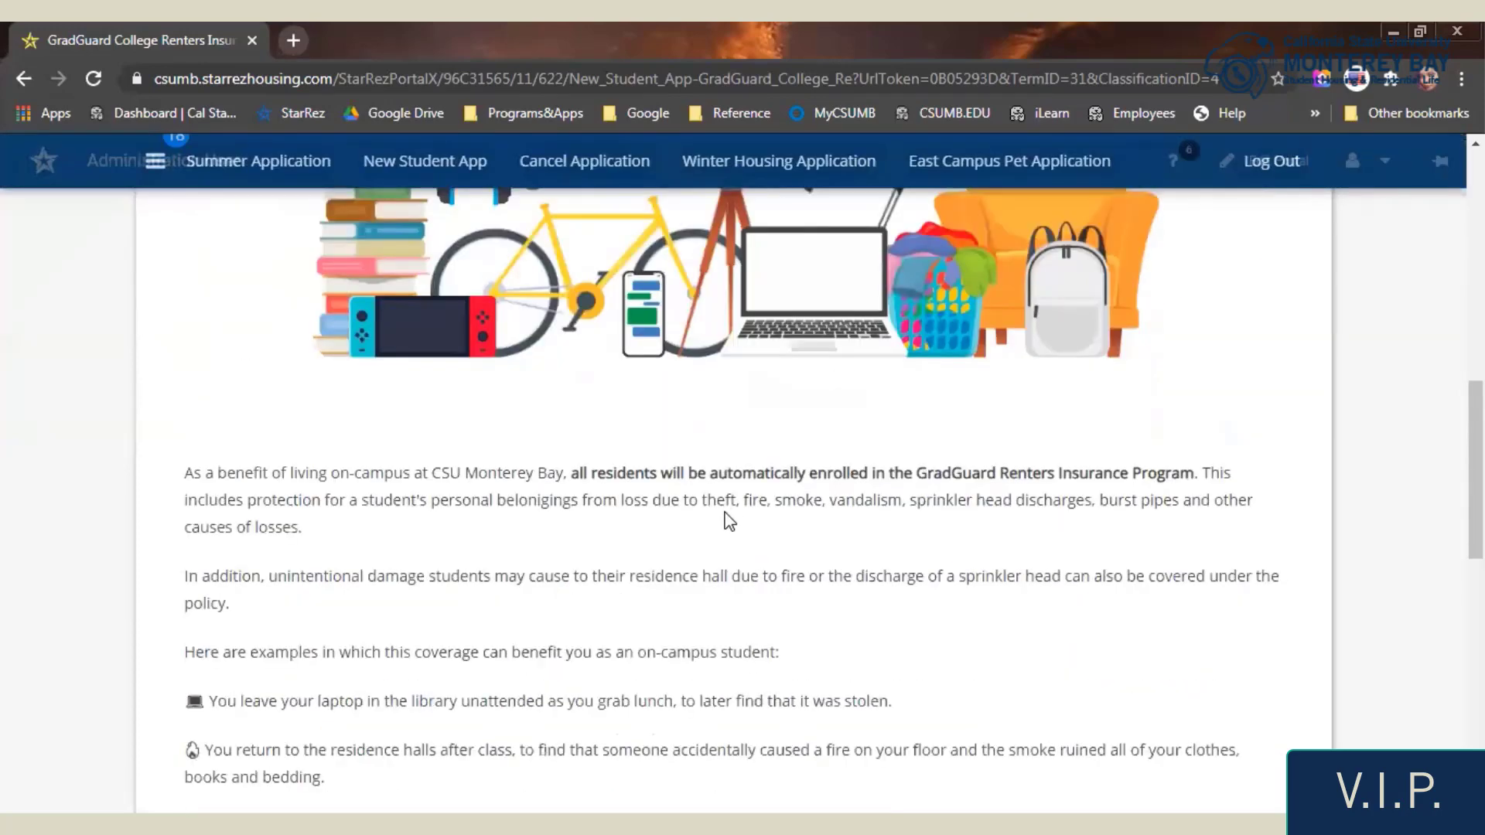
pyautogui.scroll(-1, 730, 520)
pyautogui.scroll(-1, 730, 521)
pyautogui.scroll(-2, 729, 521)
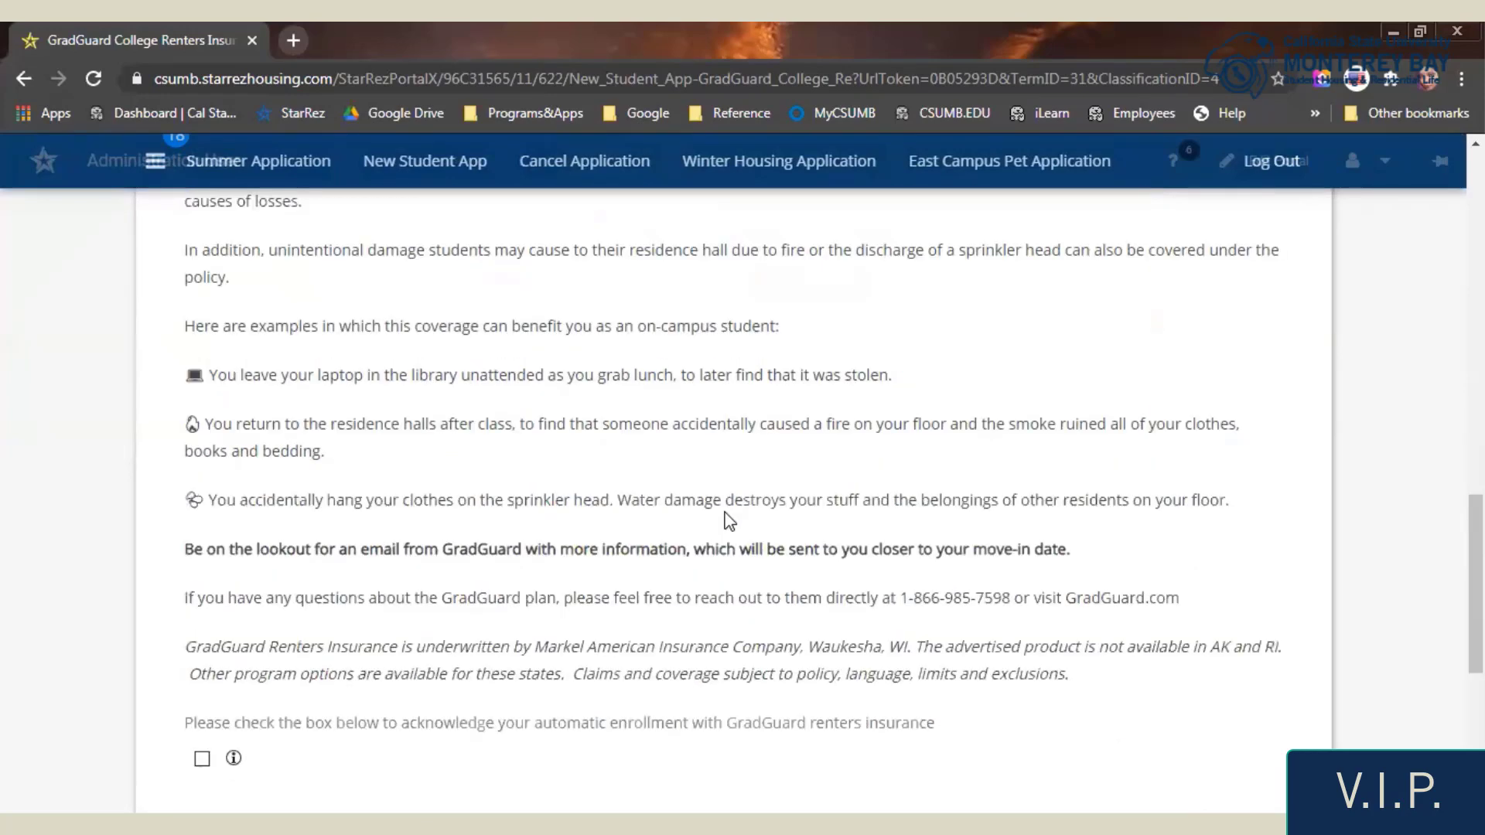
pyautogui.scroll(-3, 722, 521)
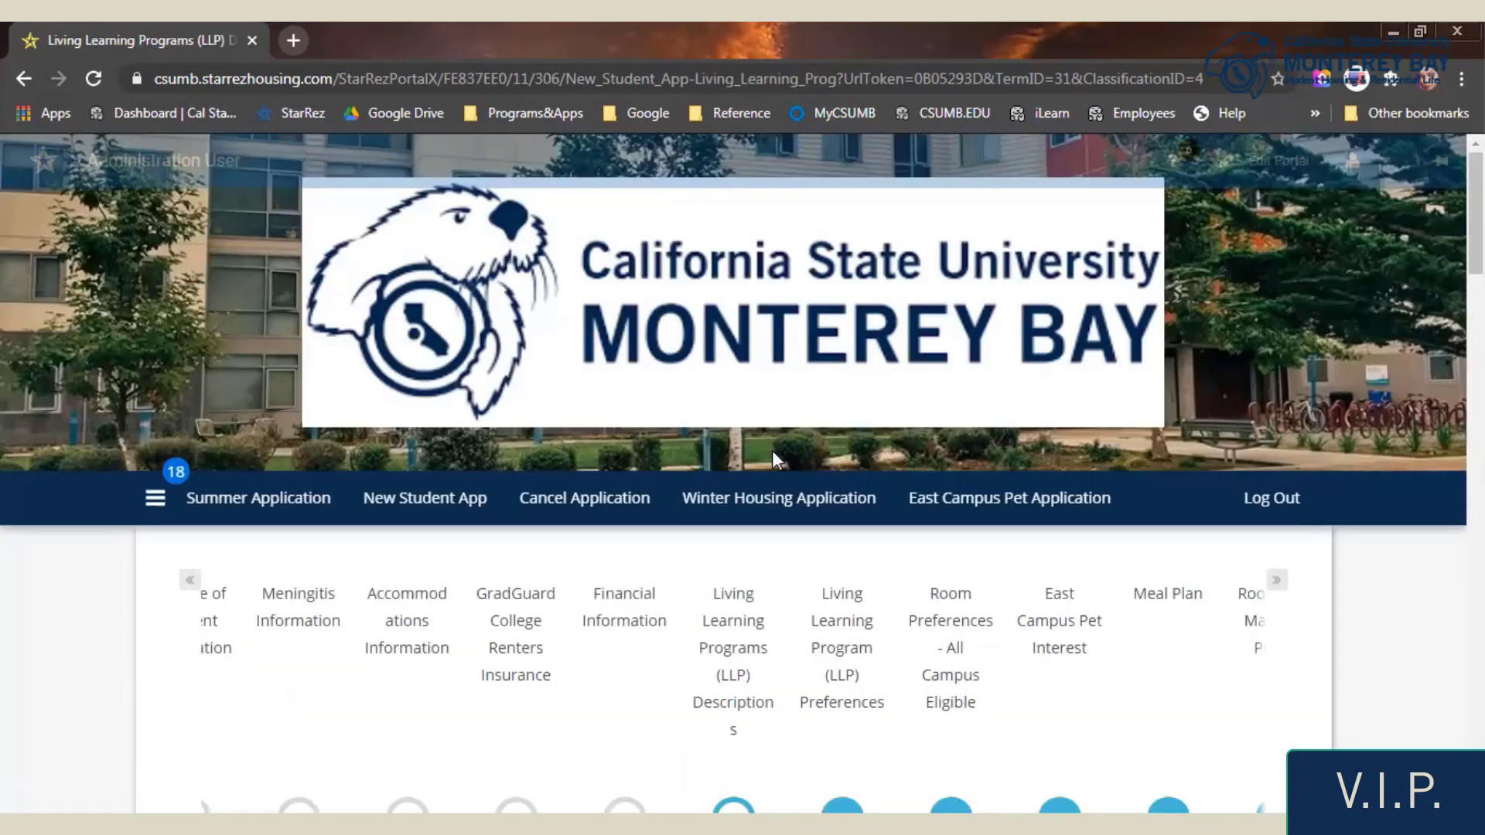
# Read the Living Learning Program descriptions and continue
pyautogui.scroll(-1, 772, 450)
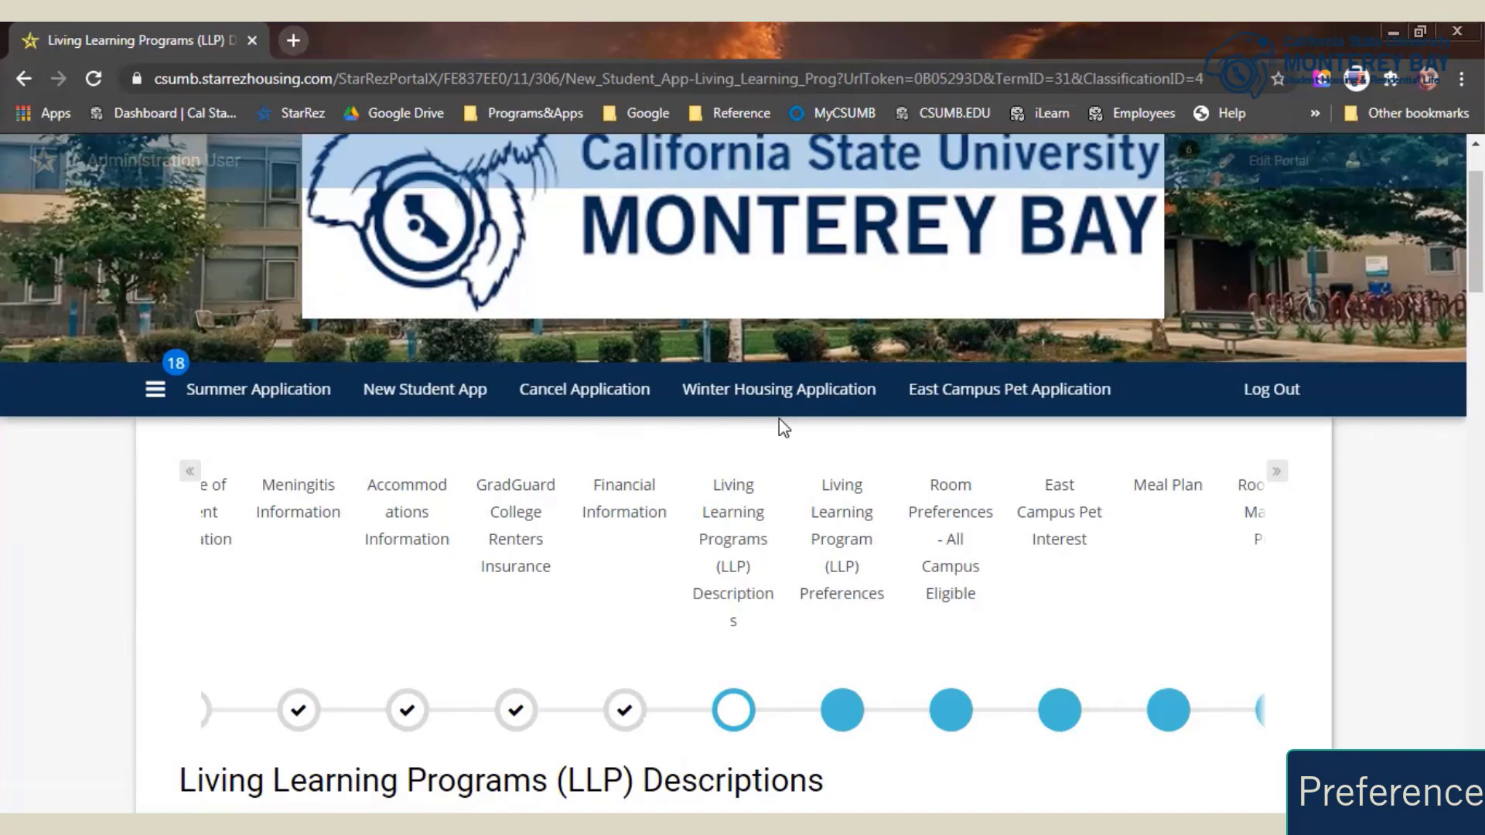
pyautogui.scroll(-4, 764, 483)
pyautogui.scroll(-8, 765, 486)
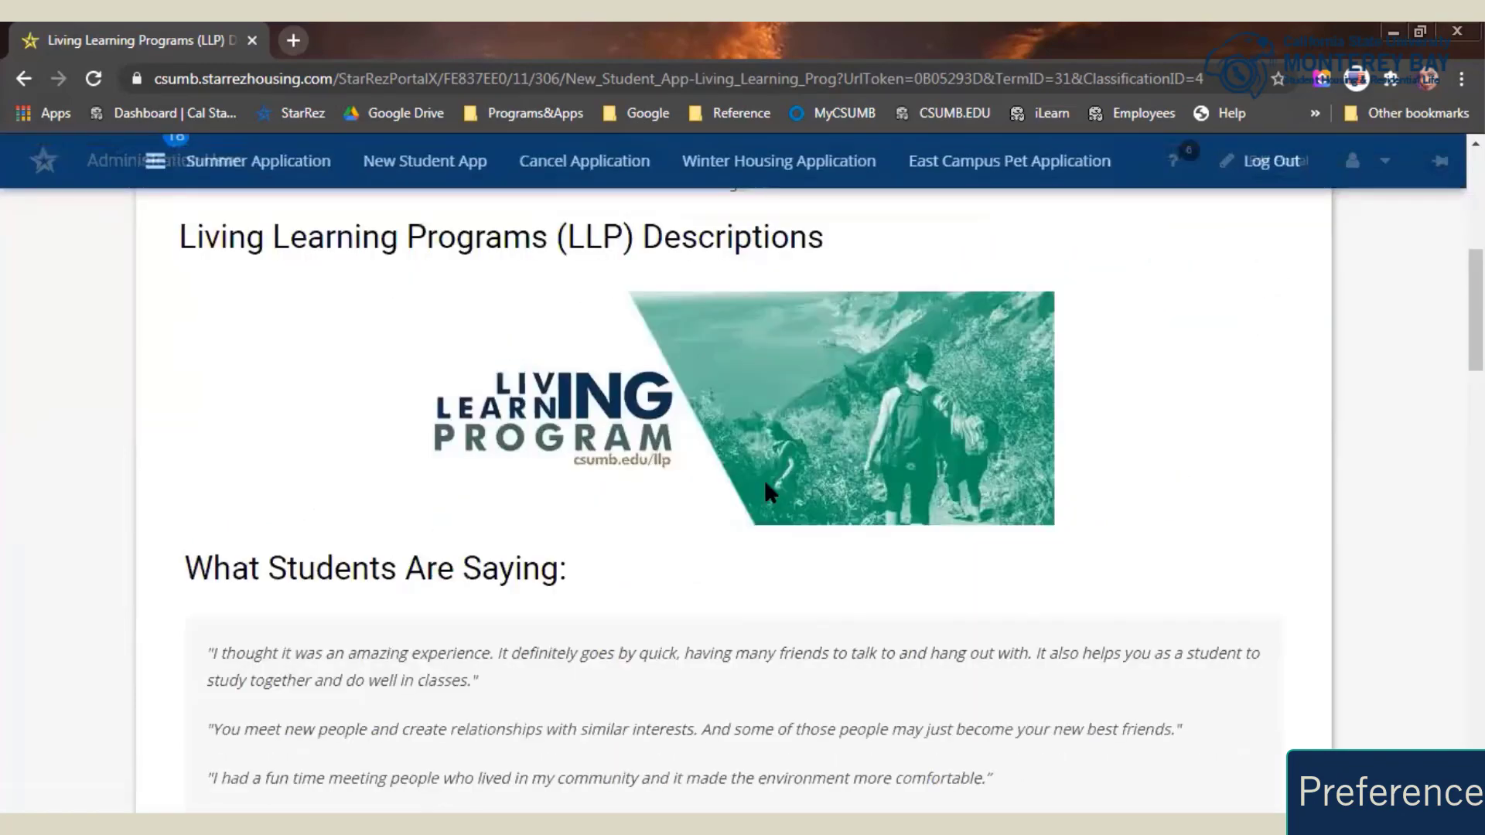
pyautogui.scroll(-10, 765, 486)
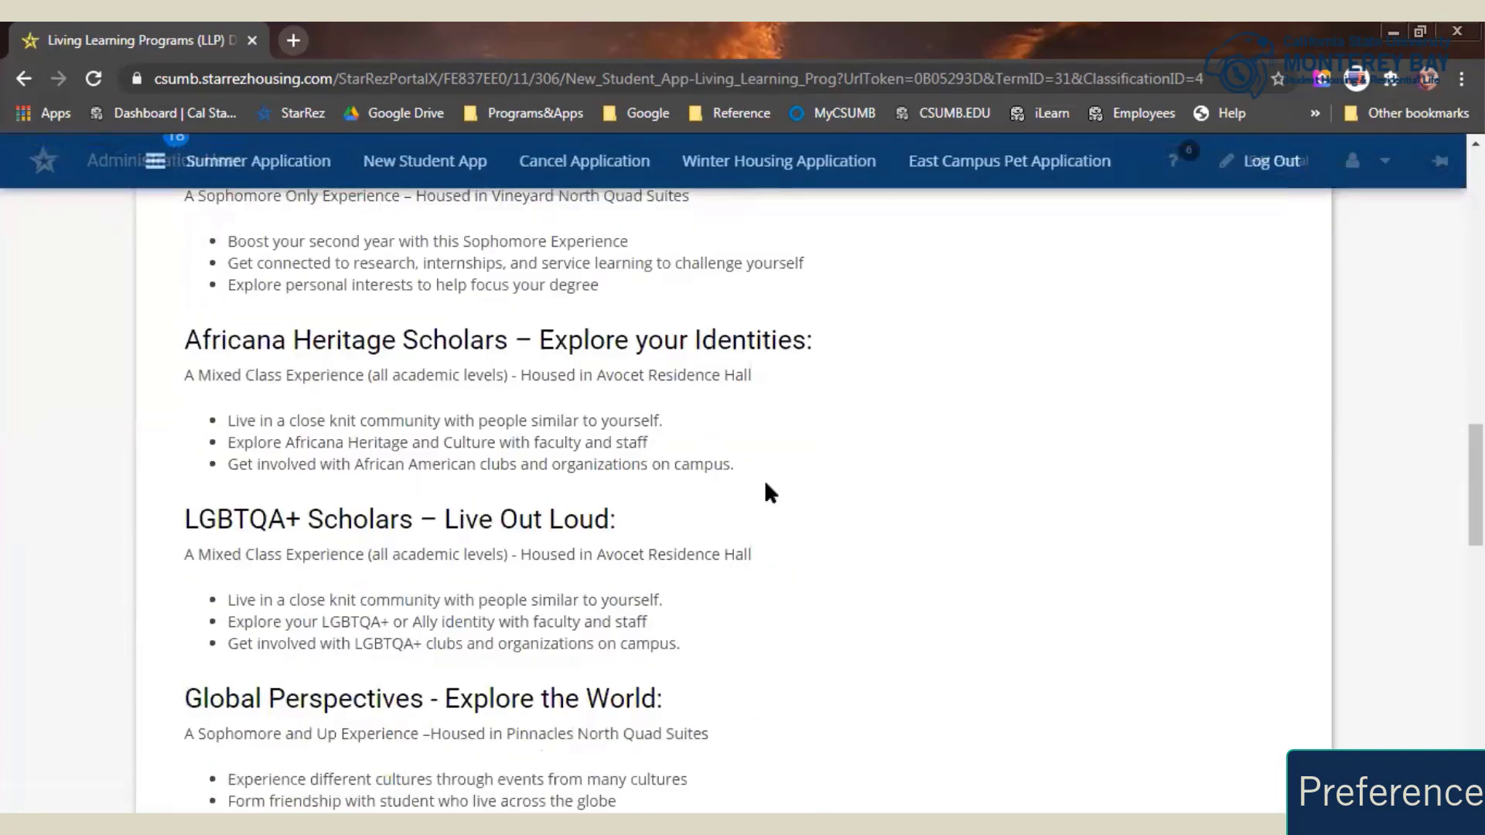
pyautogui.scroll(-7, 766, 486)
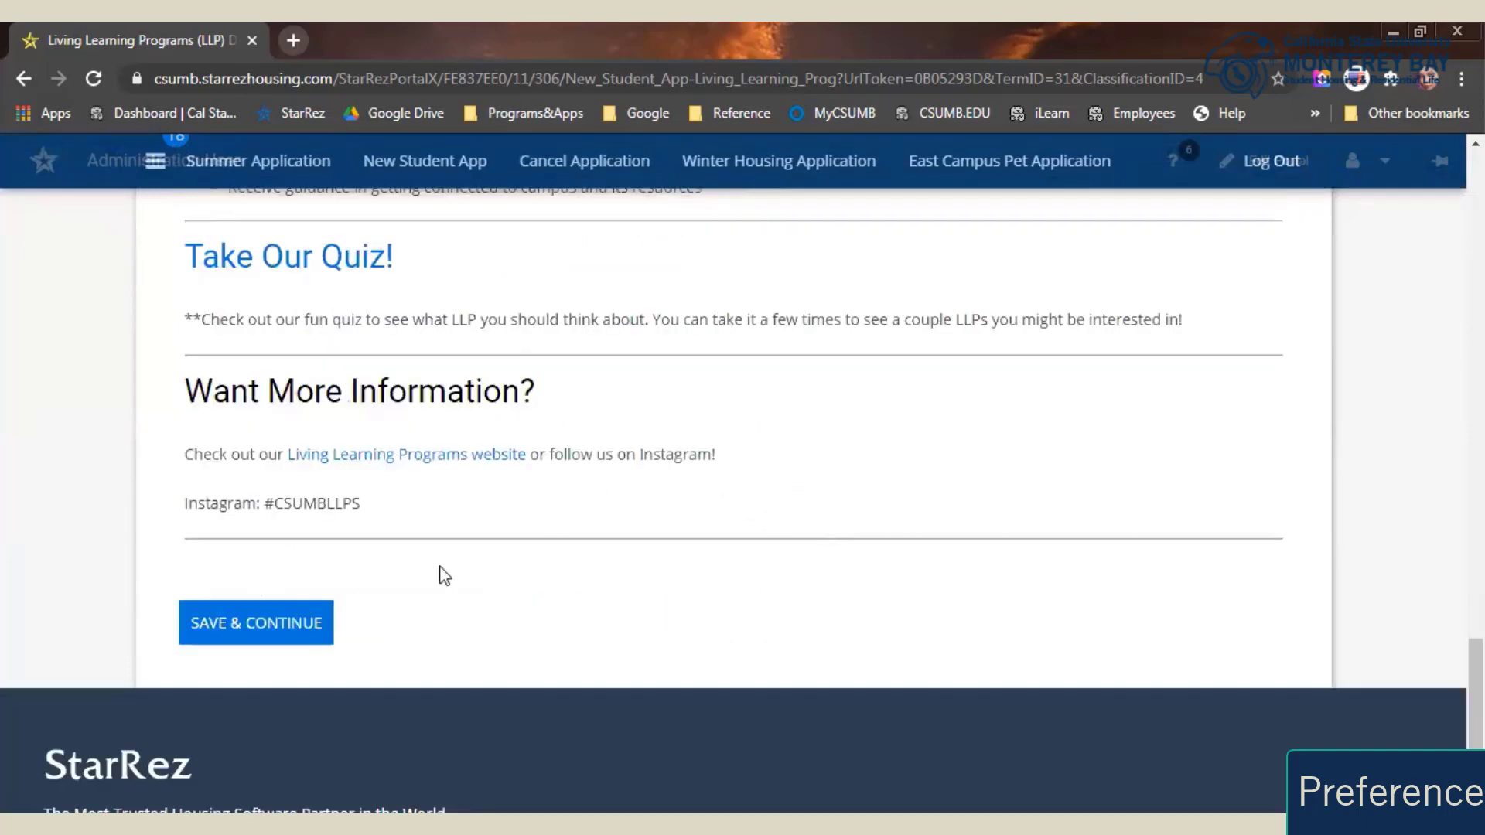
pyautogui.click(294, 640)
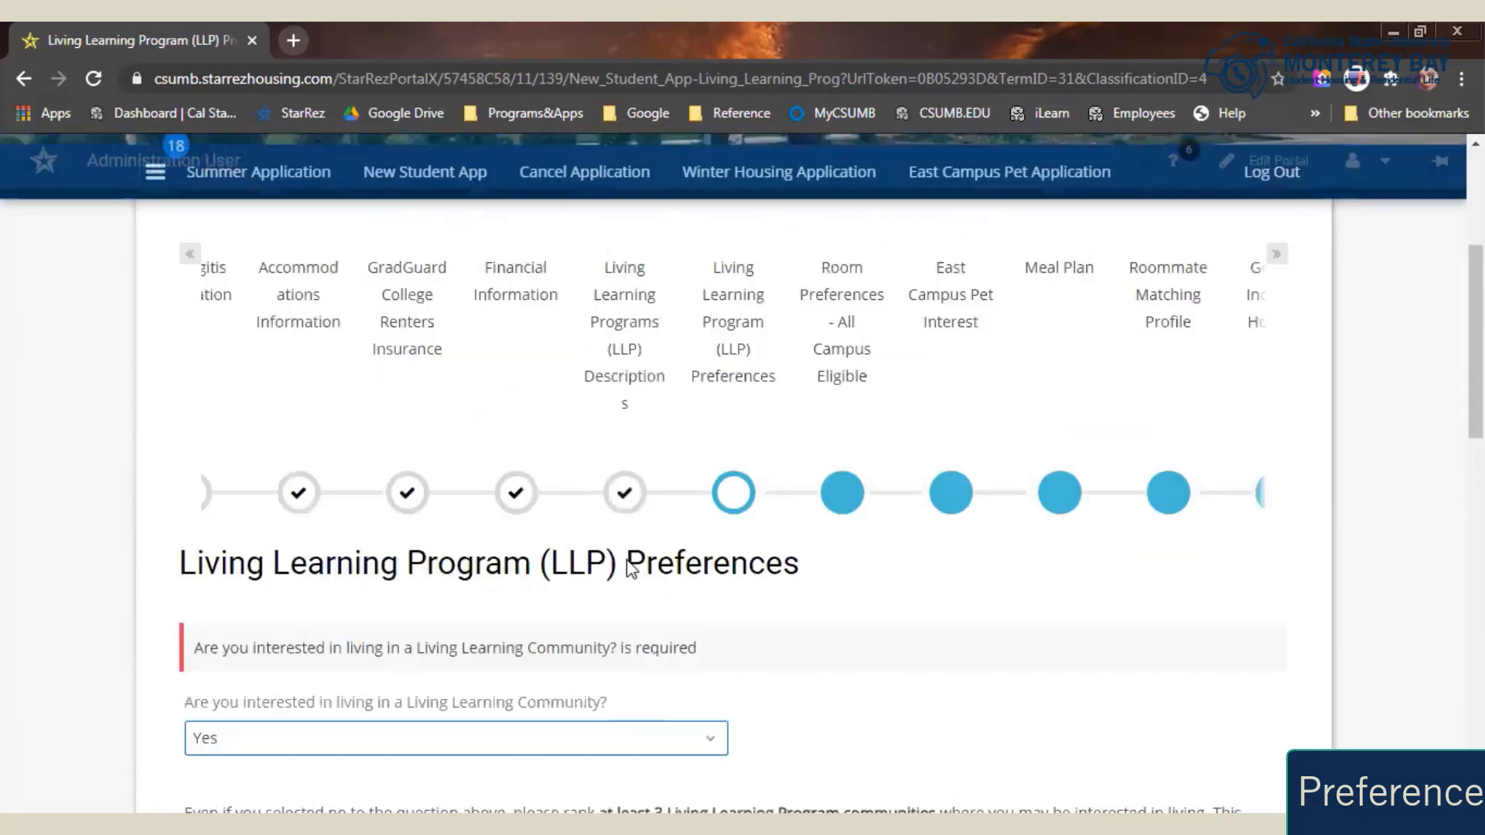
# Keep Yes for LLP interest and save Health and Wellness, Transfer, Sustainable Otters rankings
pyautogui.scroll(-5, 631, 568)
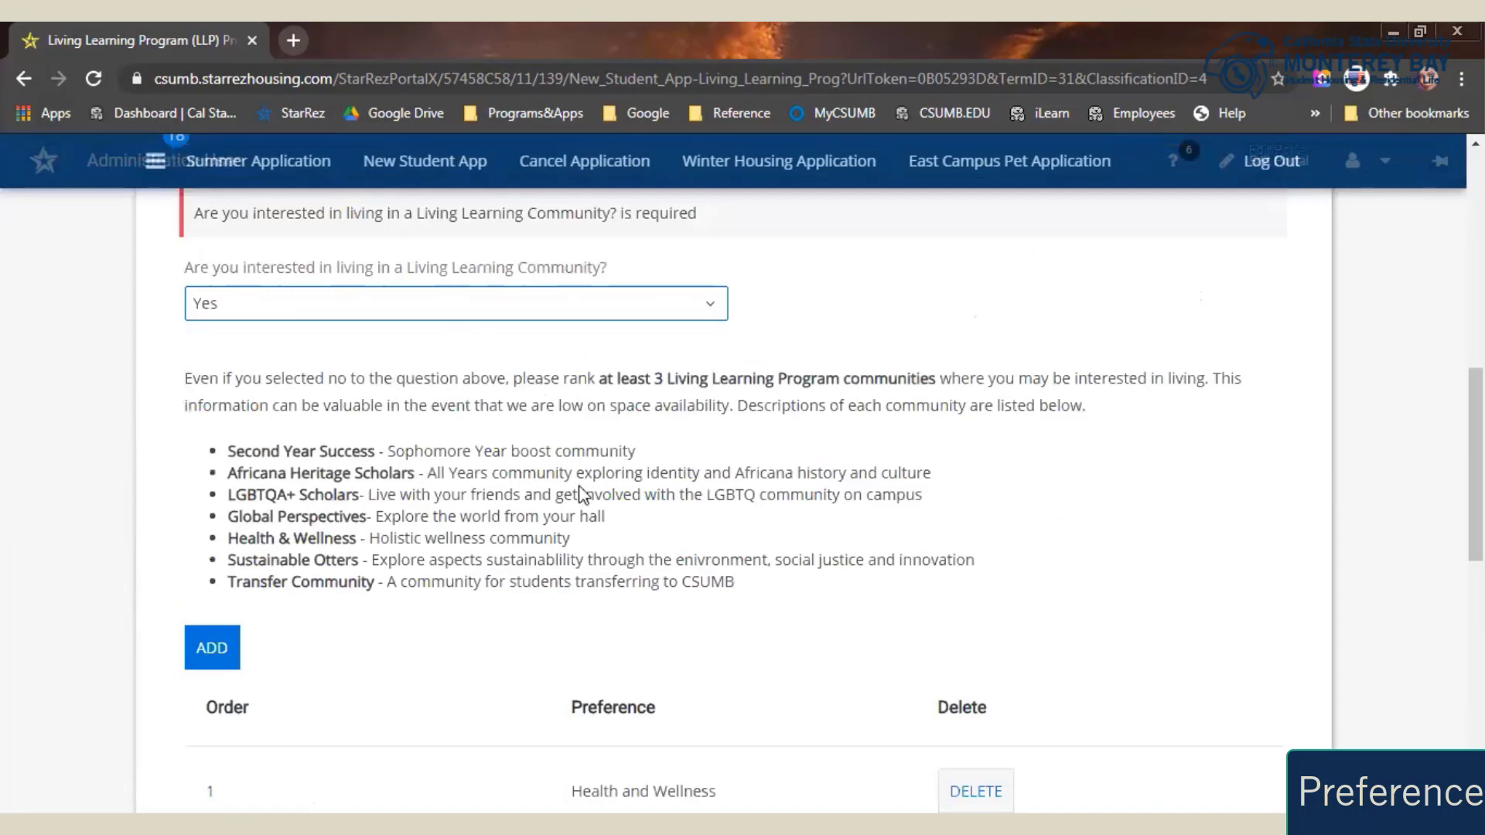
pyautogui.scroll(-3, 640, 583)
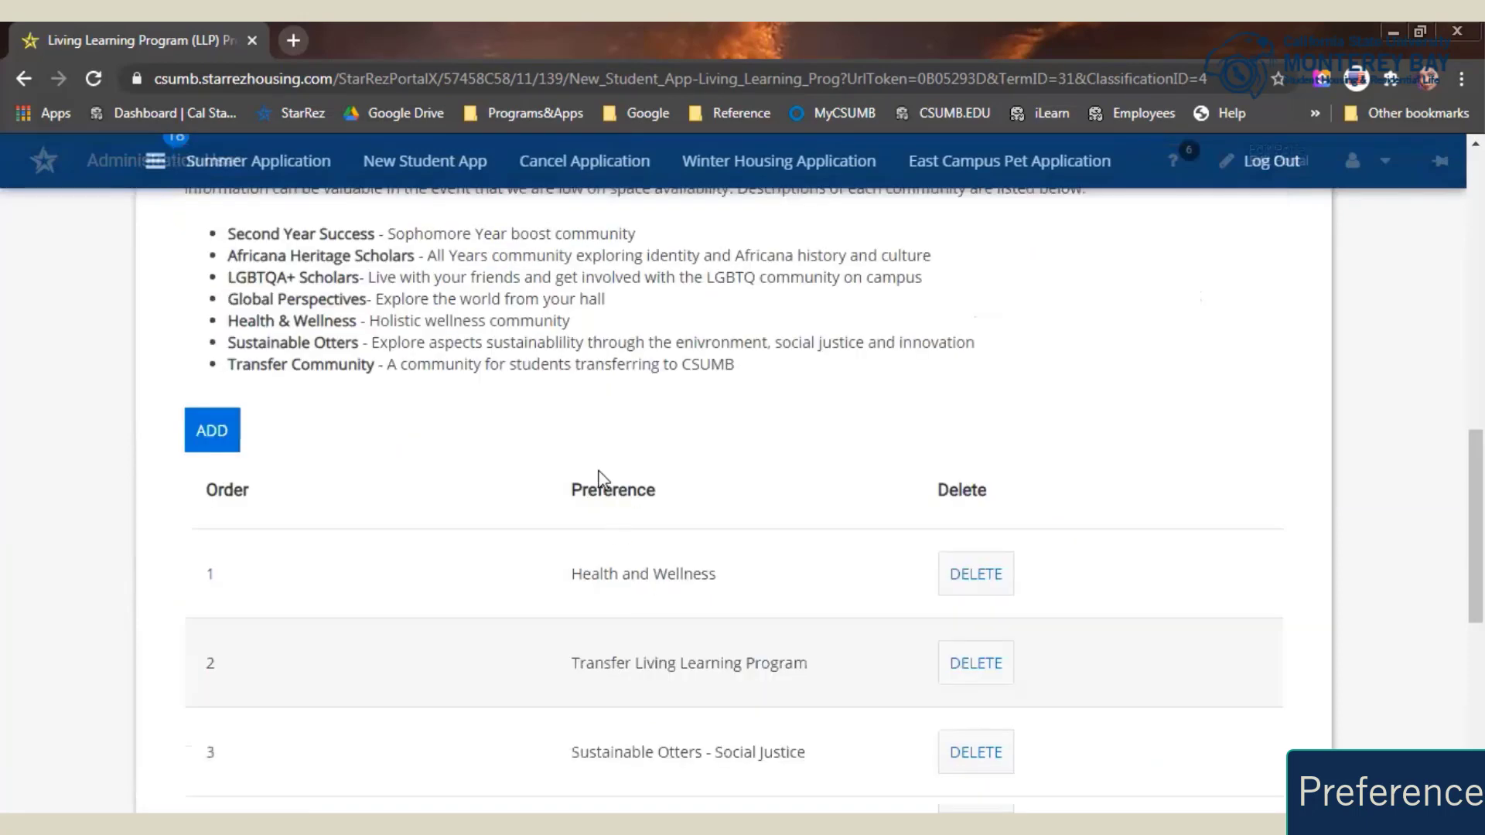
pyautogui.scroll(3, 600, 479)
pyautogui.click(517, 319)
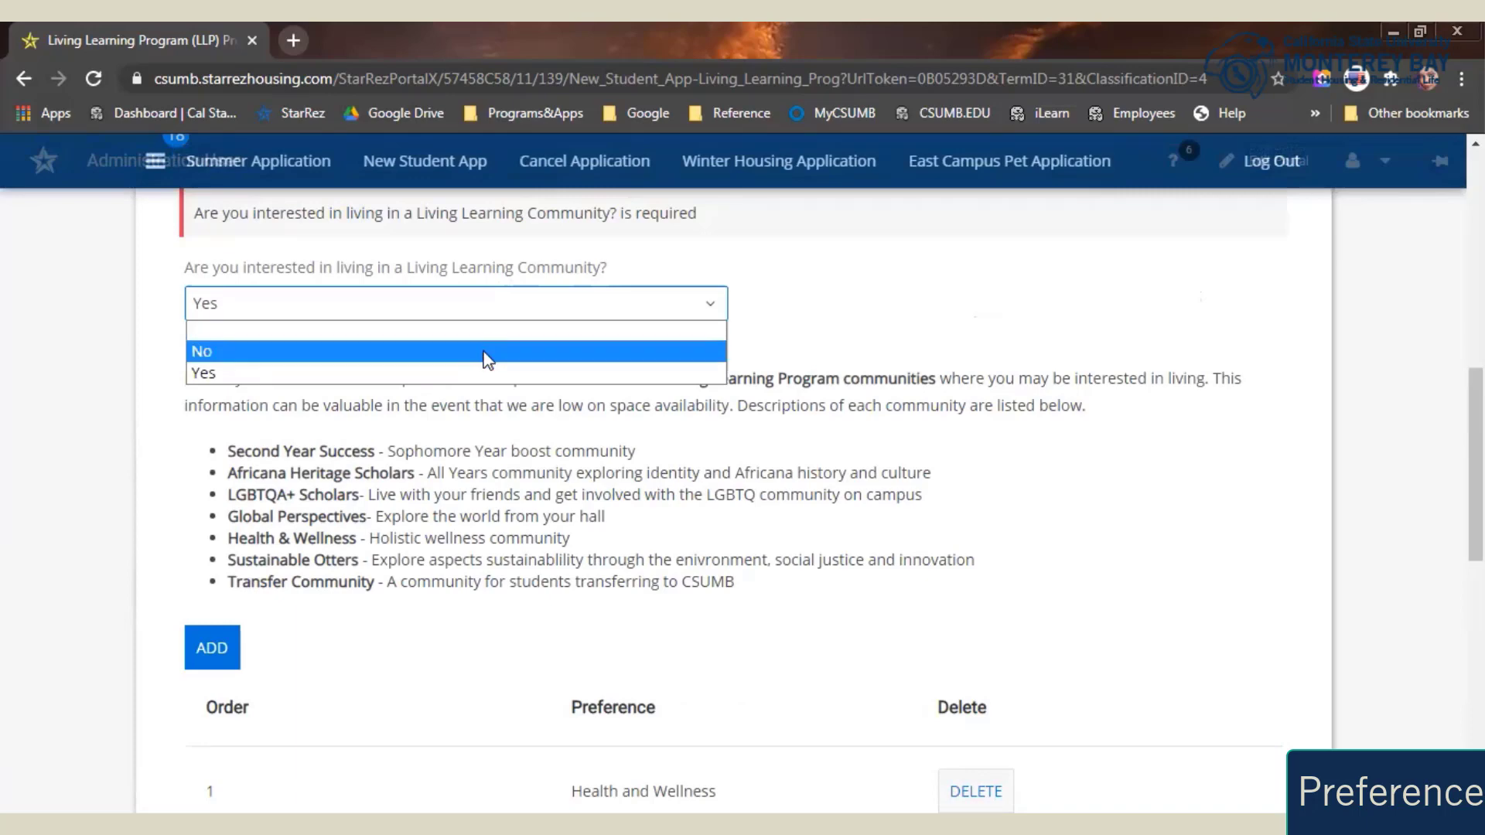
pyautogui.click(495, 367)
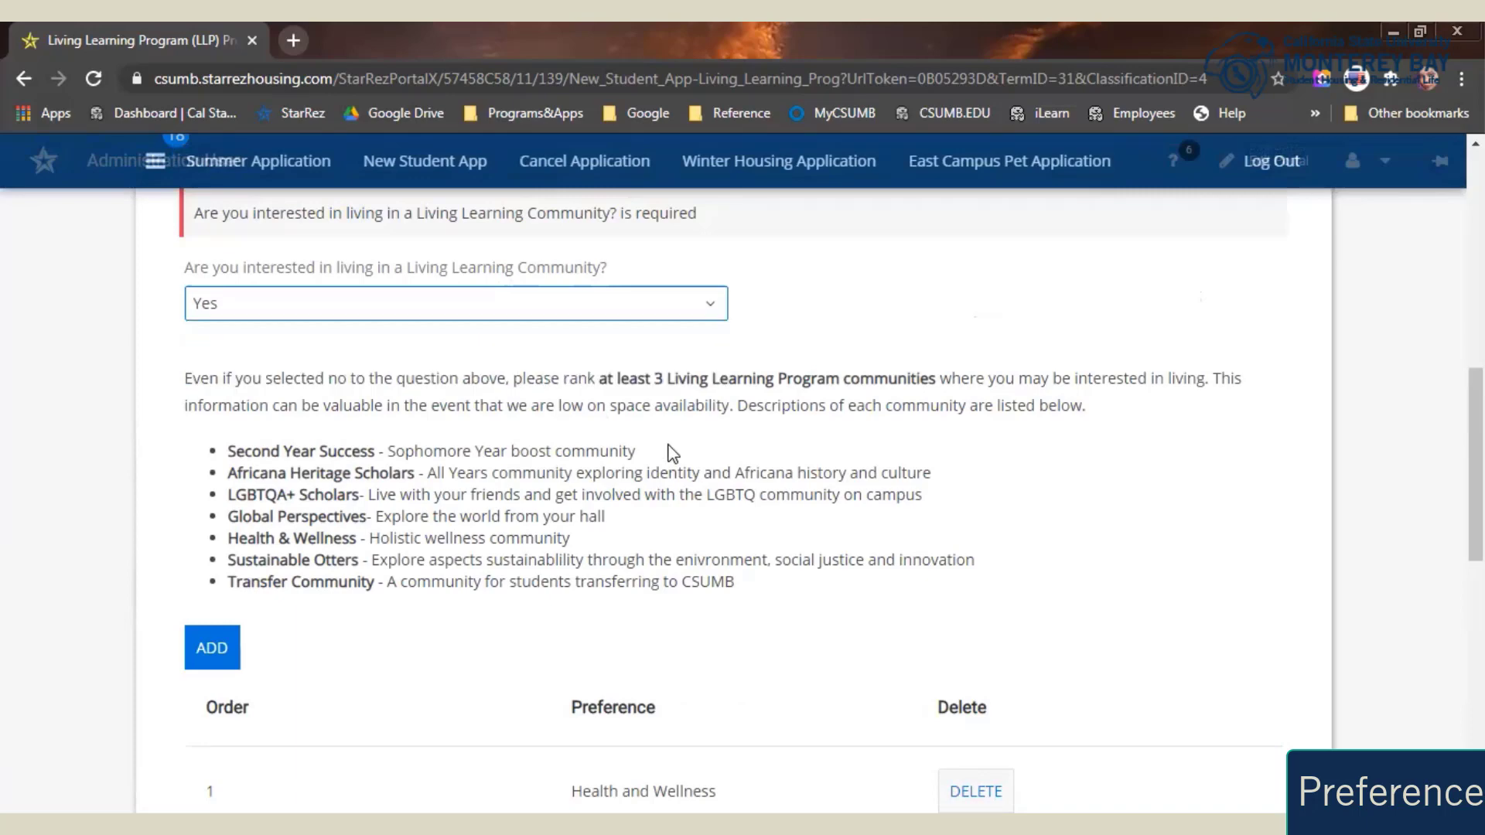
pyautogui.scroll(-3, 675, 456)
pyautogui.scroll(-6, 673, 449)
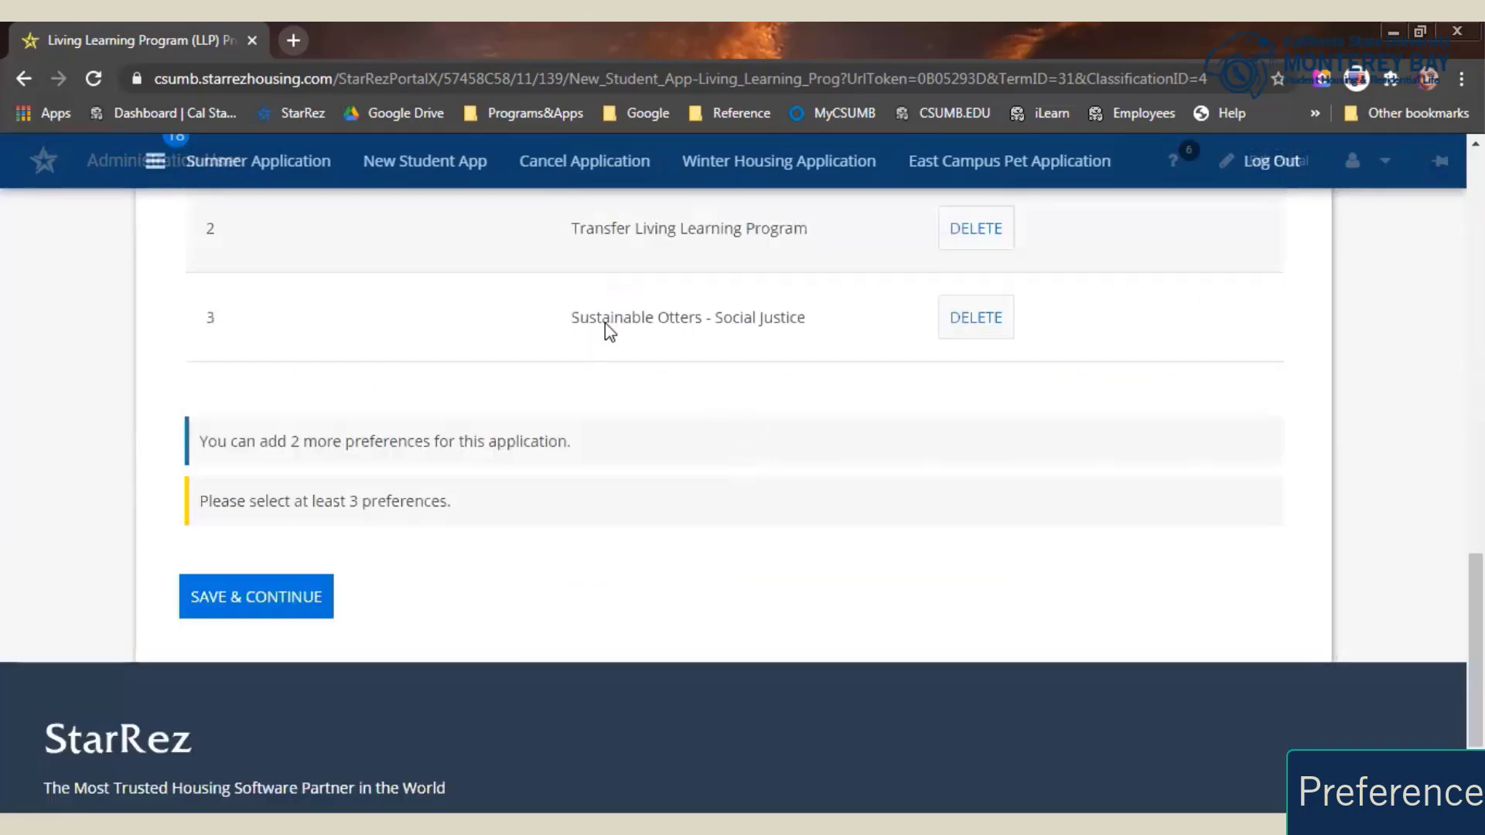
pyautogui.scroll(3, 605, 322)
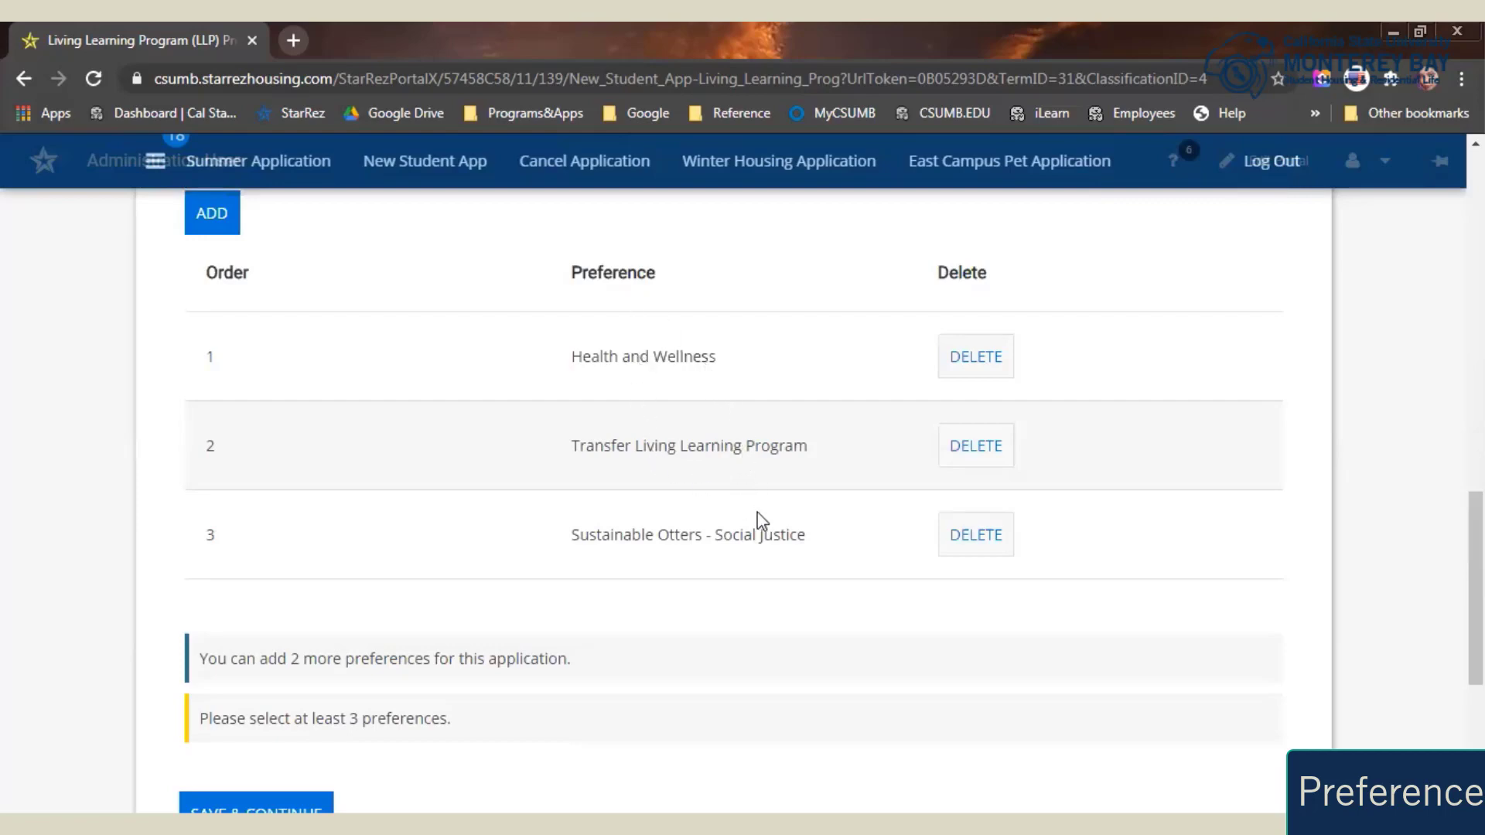
pyautogui.scroll(-2, 727, 644)
pyautogui.click(256, 705)
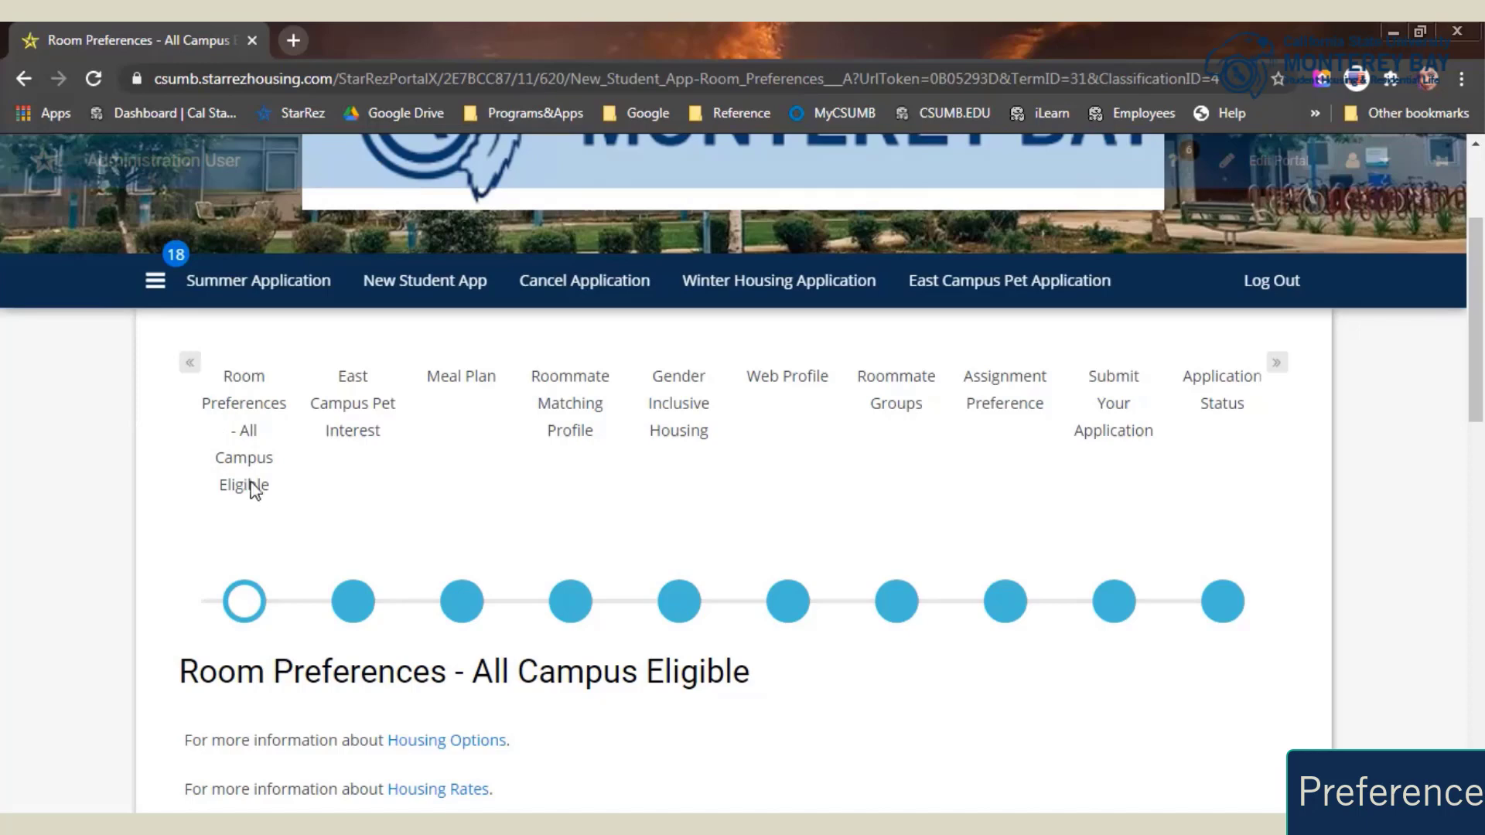
# Choose Promontory Single Apartment in the first Room Preference row
pyautogui.scroll(-7, 273, 512)
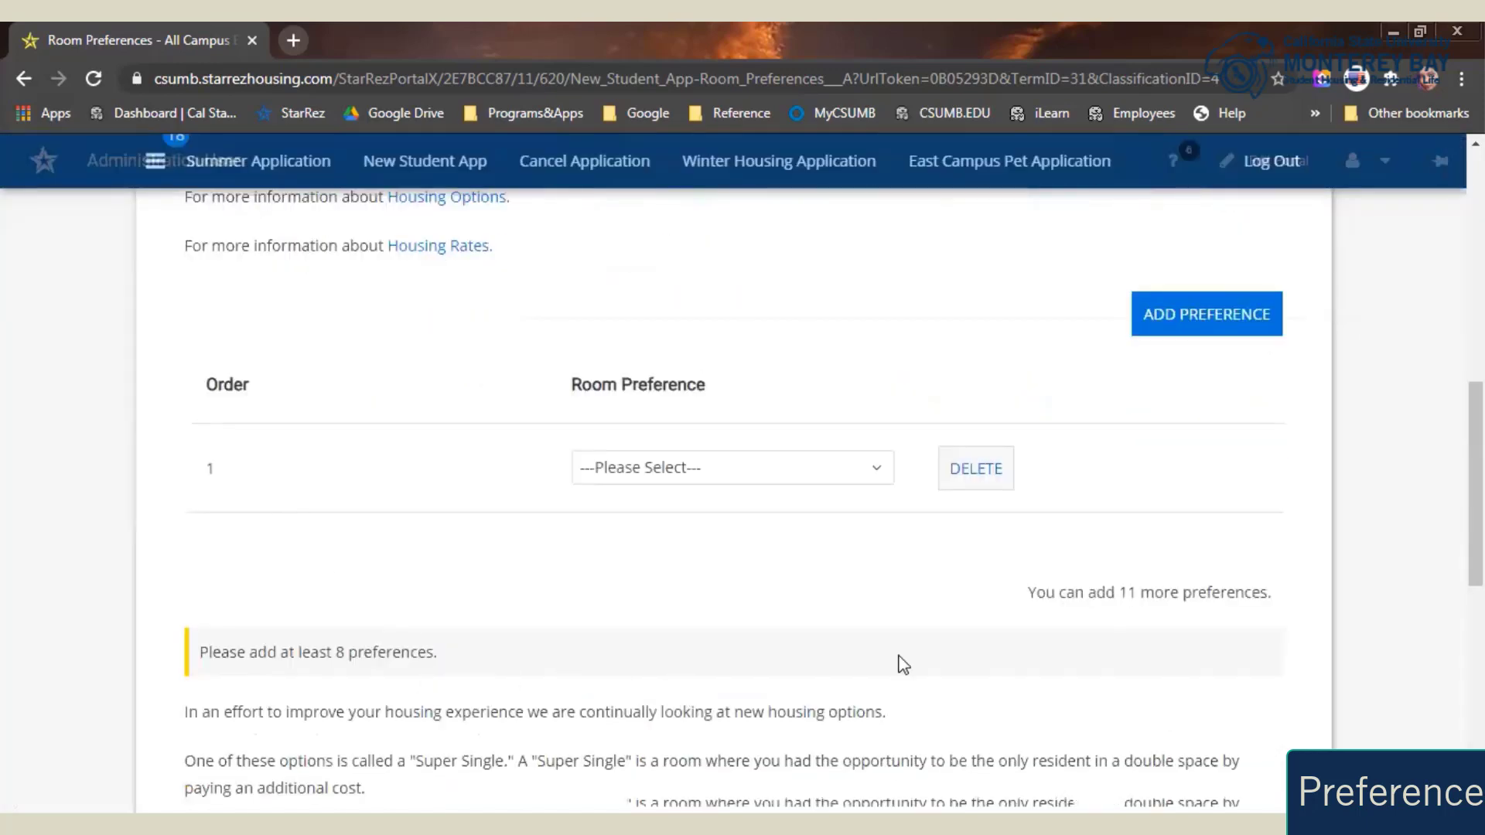
pyautogui.click(872, 481)
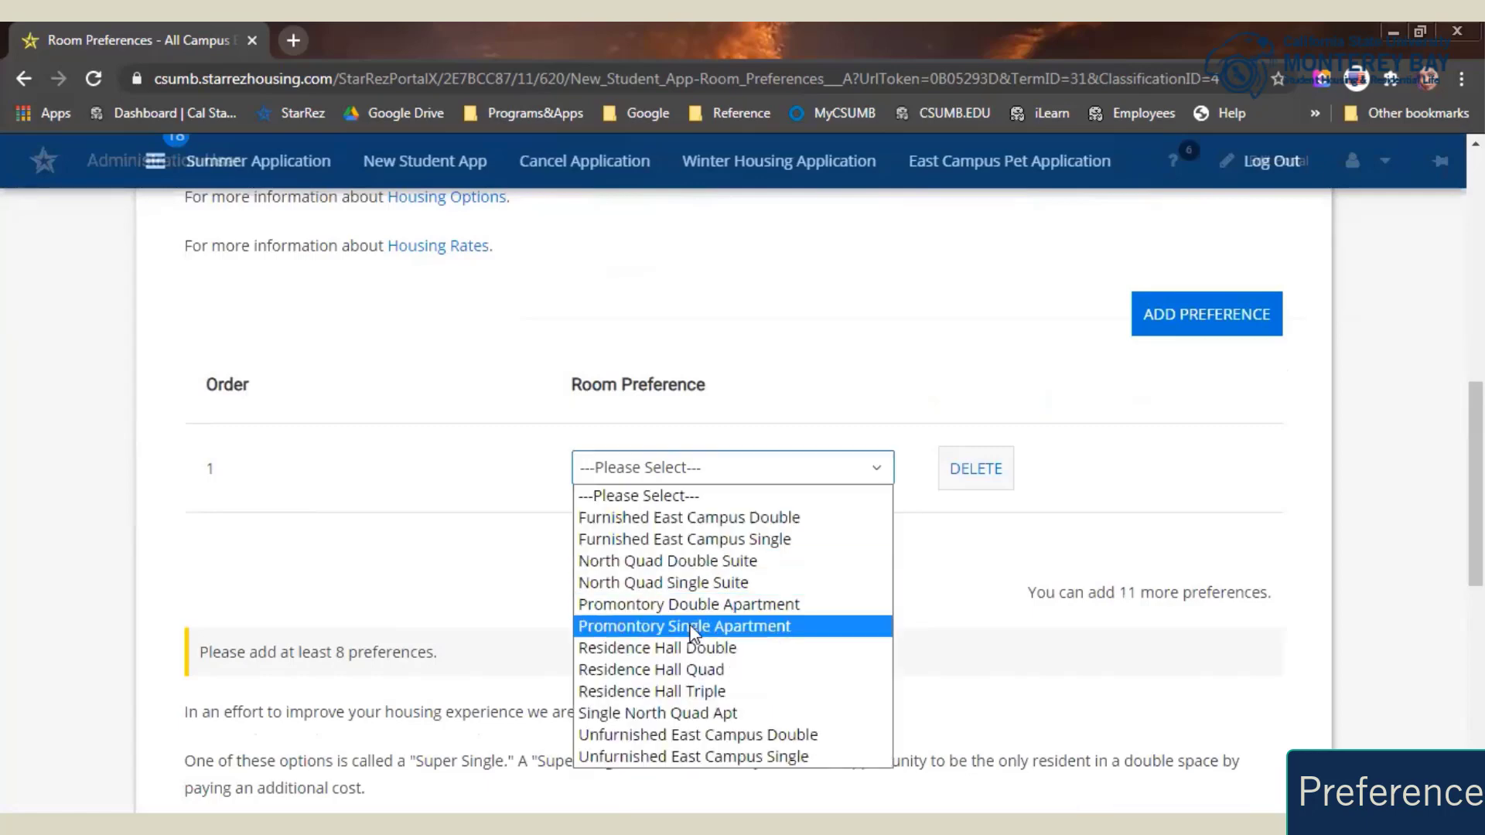
pyautogui.click(691, 633)
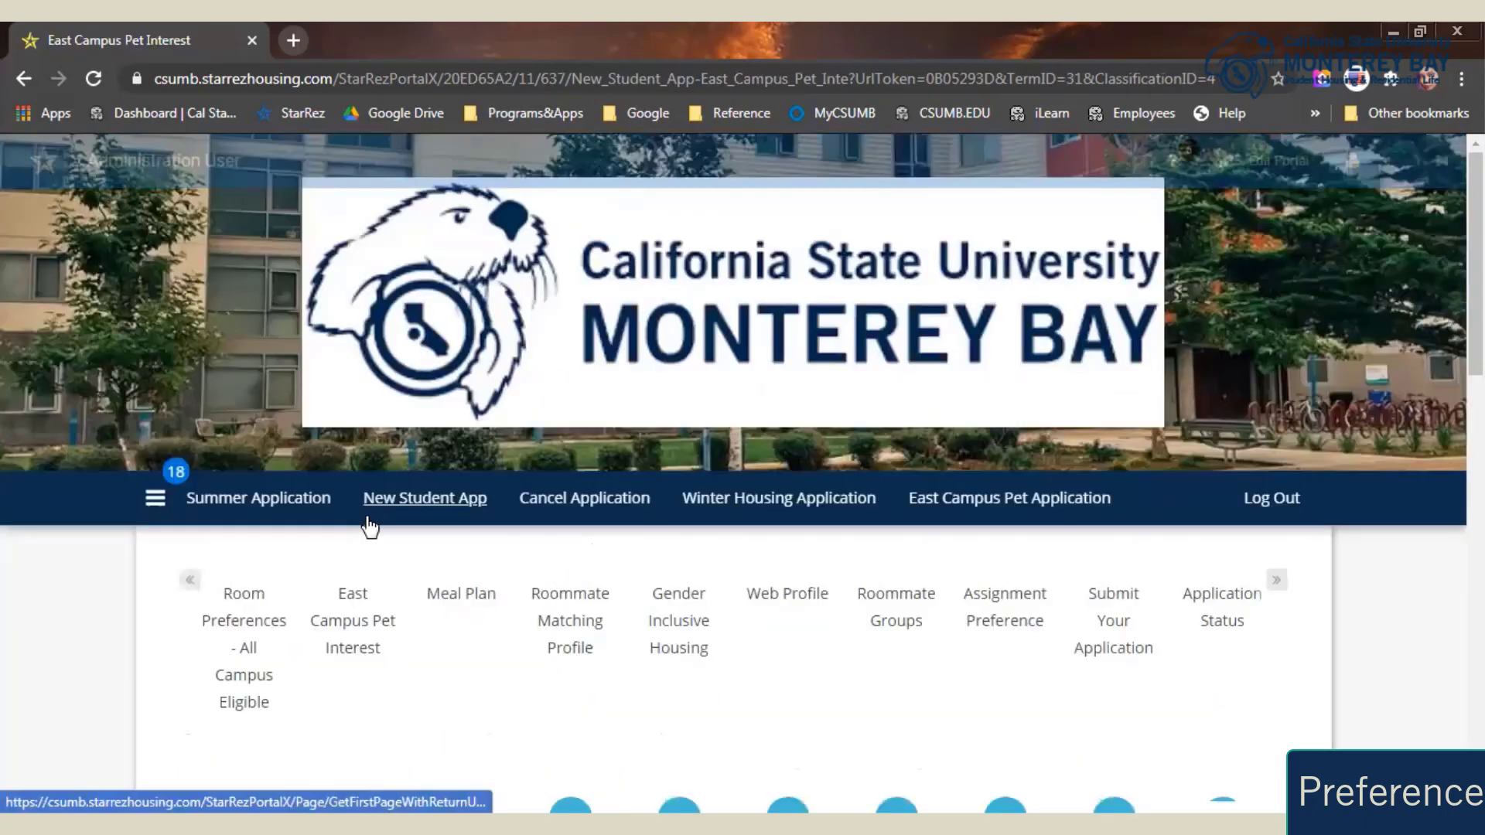
# Answer No to currently owning a pet and save East Campus Pet Interest
pyautogui.scroll(-4, 354, 622)
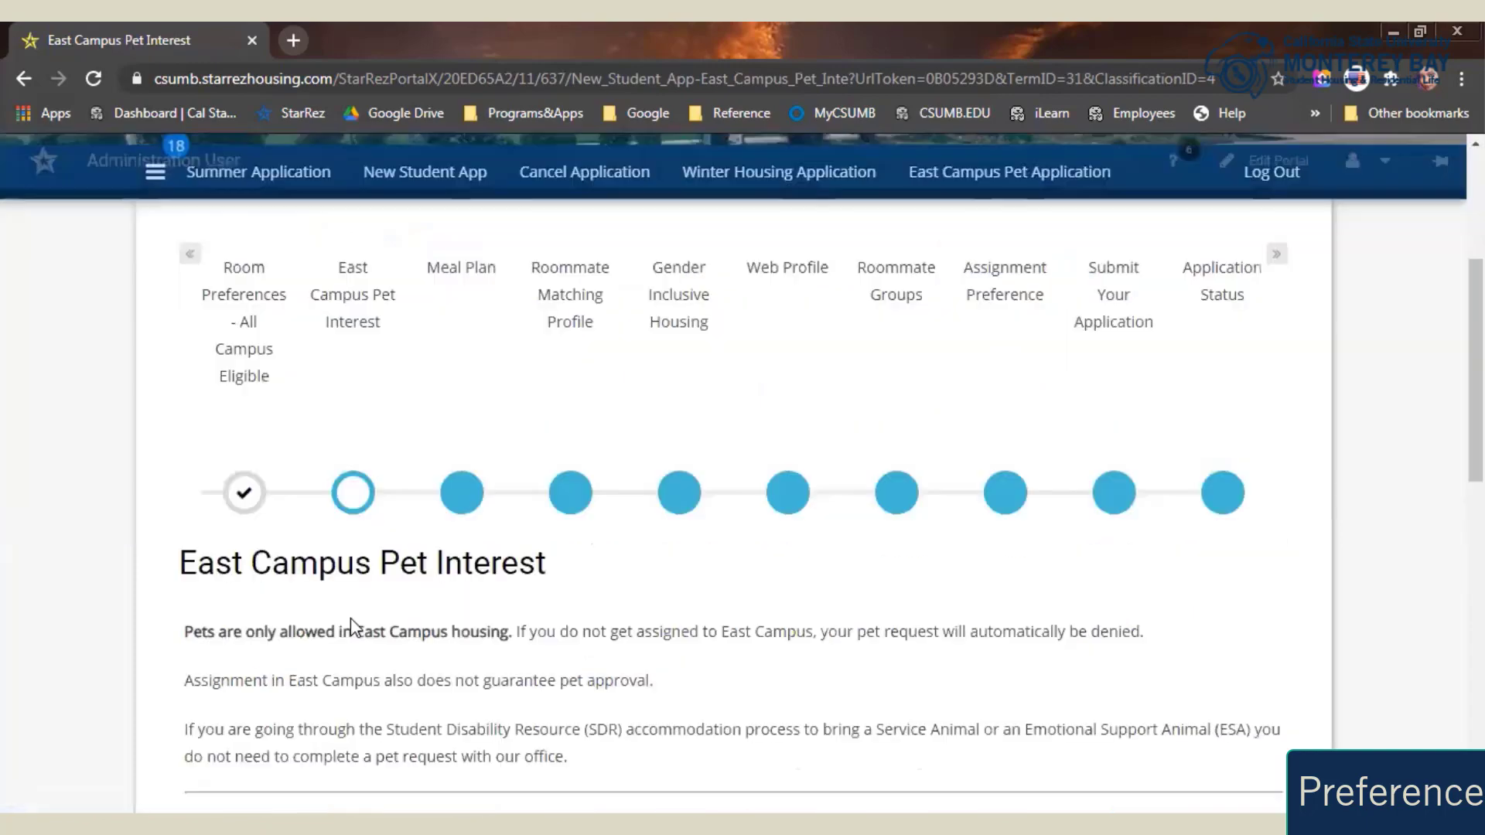
pyautogui.scroll(-5, 351, 627)
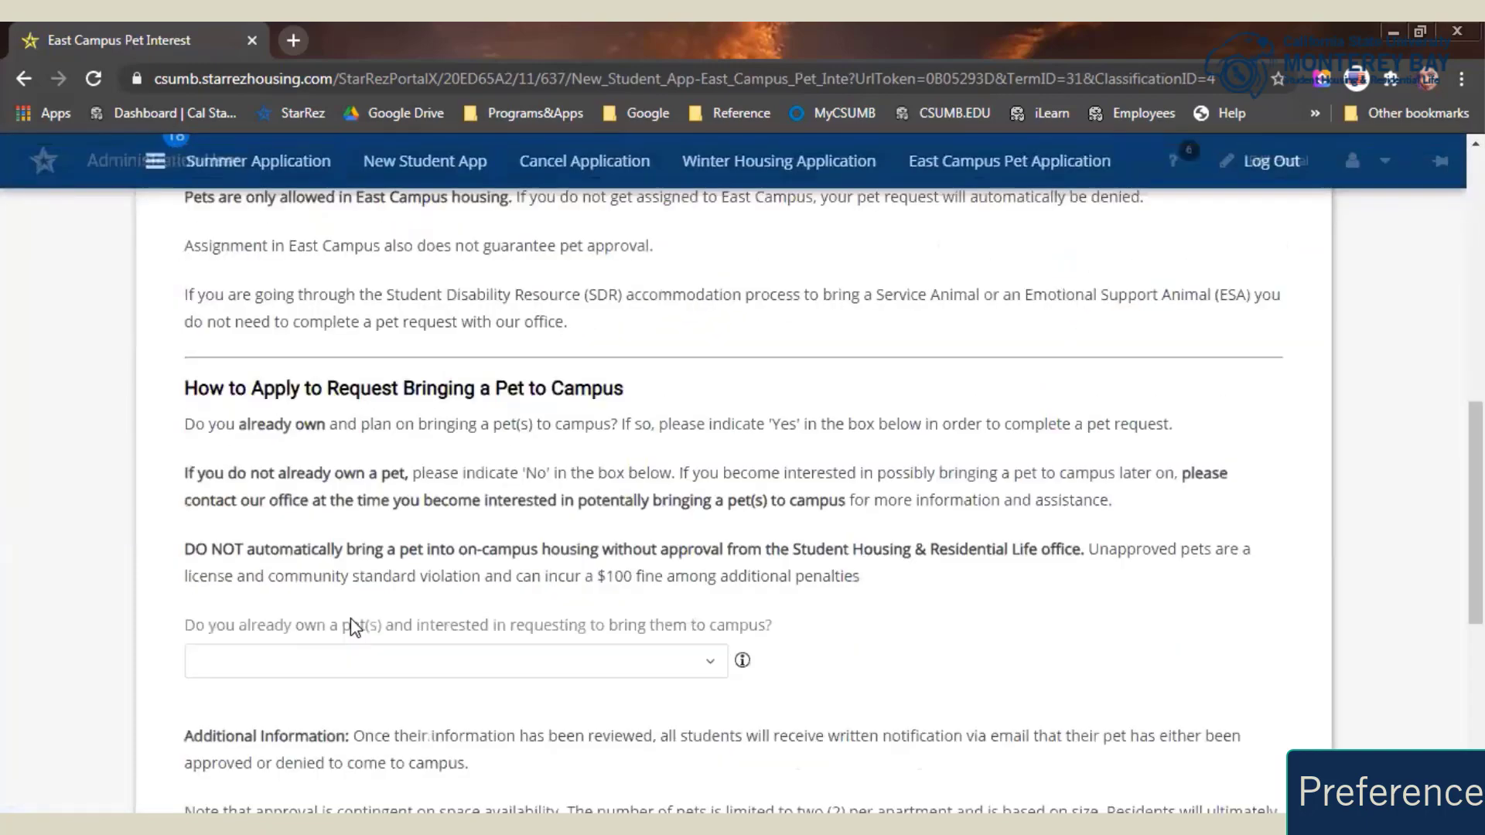
pyautogui.scroll(-5, 352, 623)
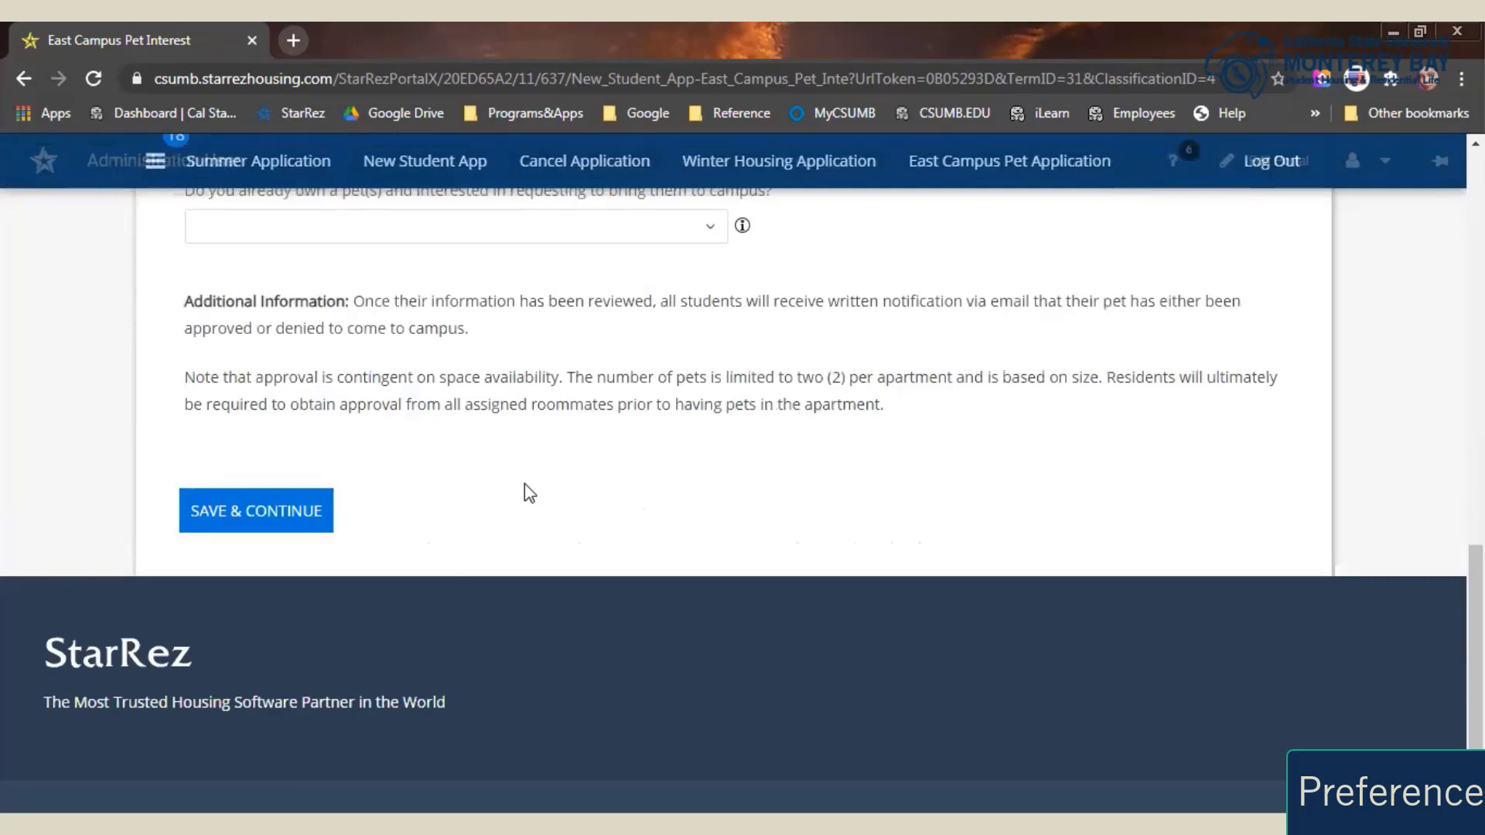
pyautogui.scroll(5, 505, 521)
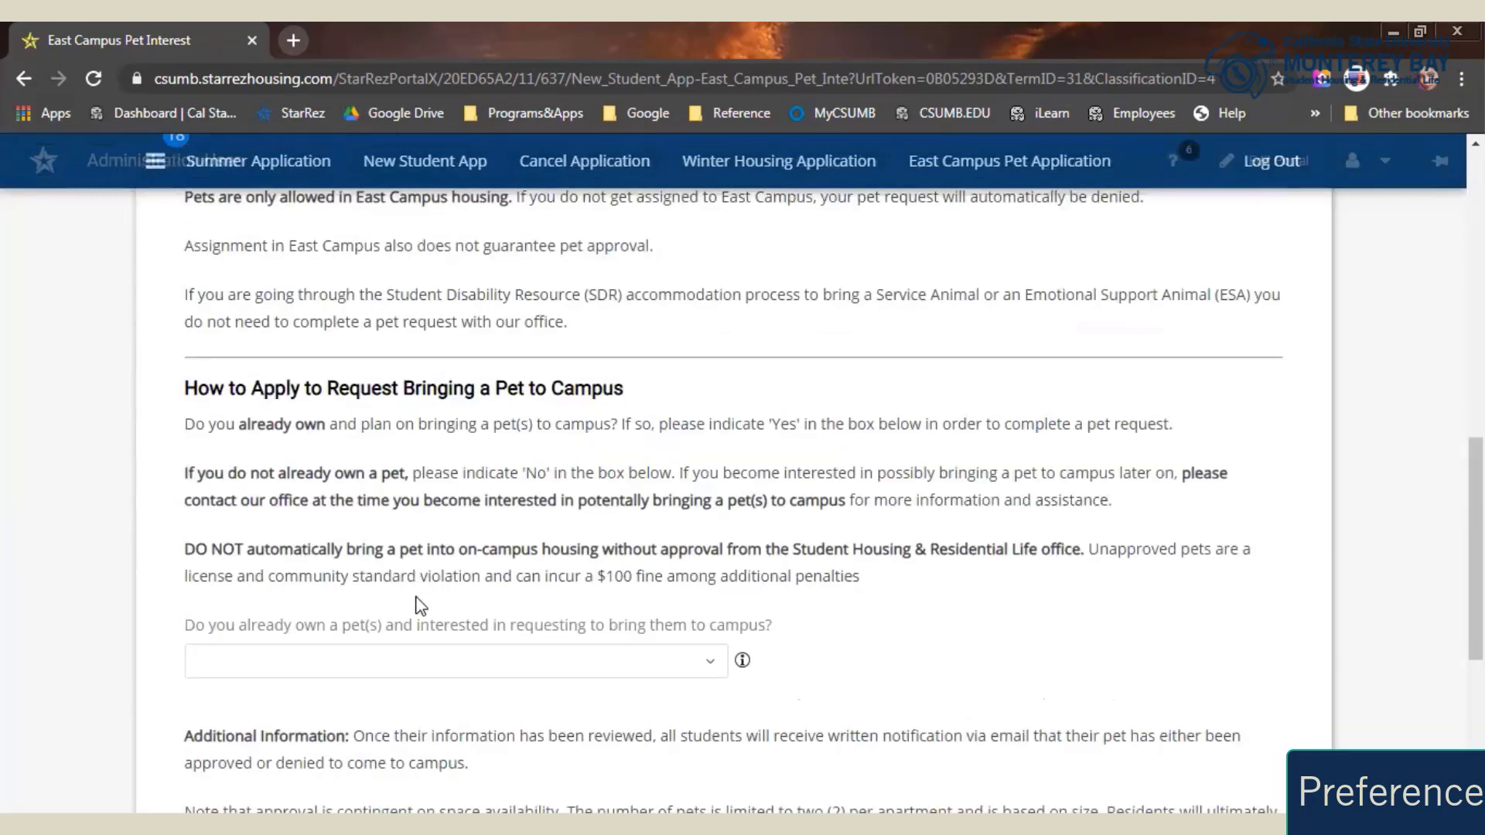
pyautogui.click(364, 659)
pyautogui.click(221, 728)
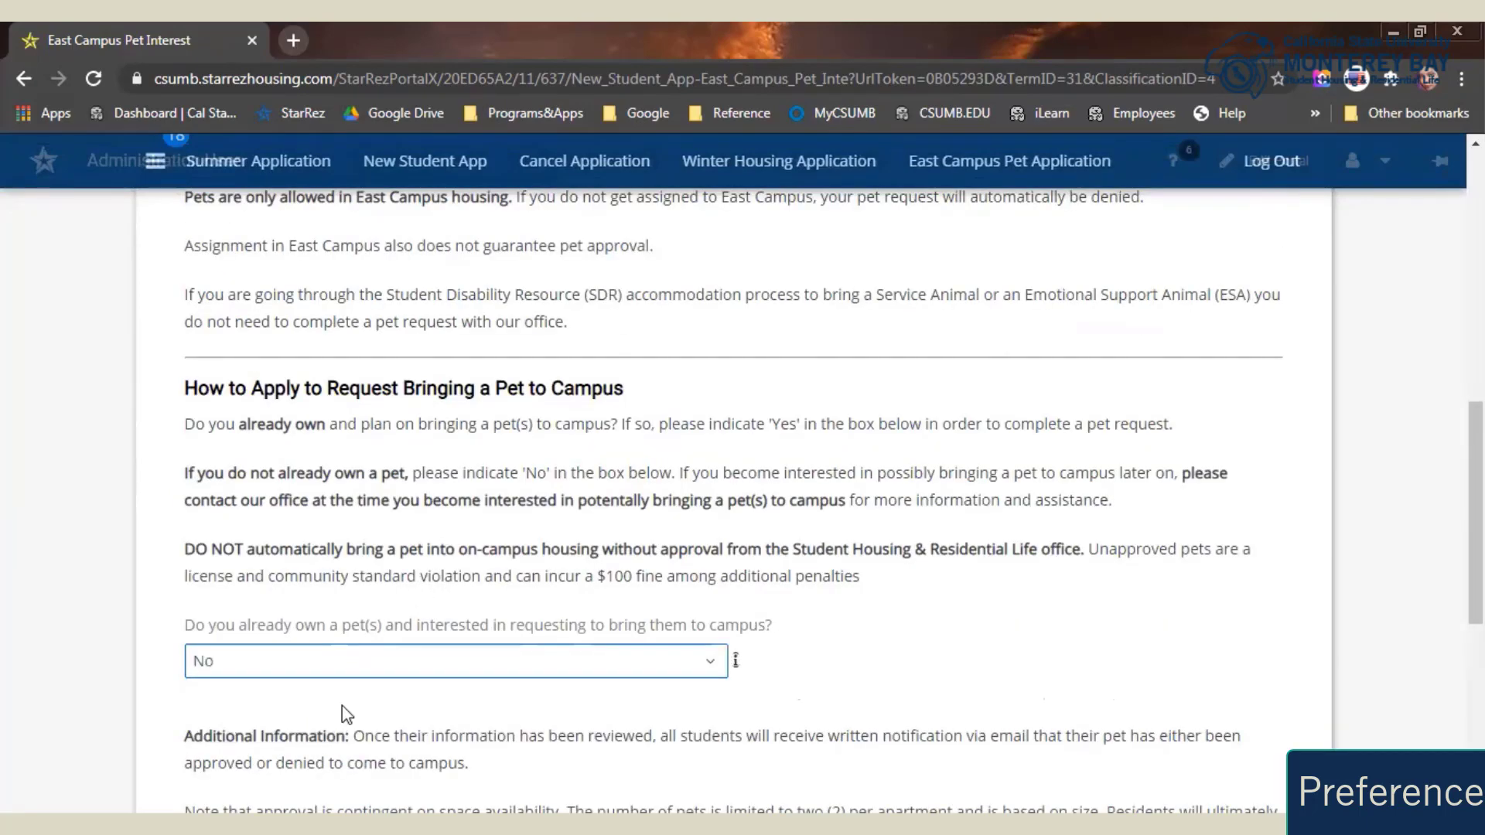
pyautogui.scroll(-3, 342, 695)
pyautogui.scroll(-1, 342, 695)
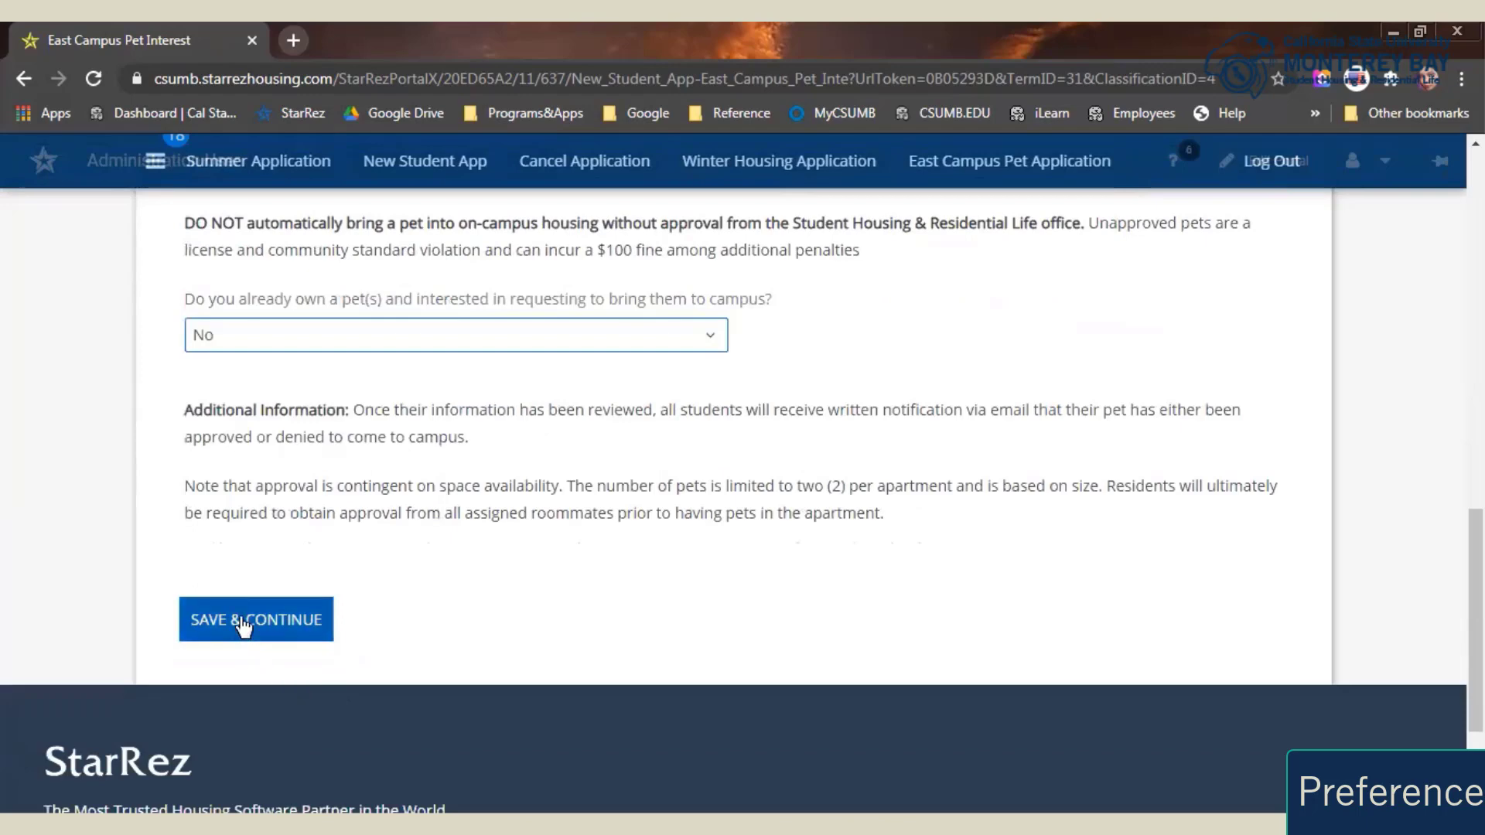
pyautogui.click(242, 623)
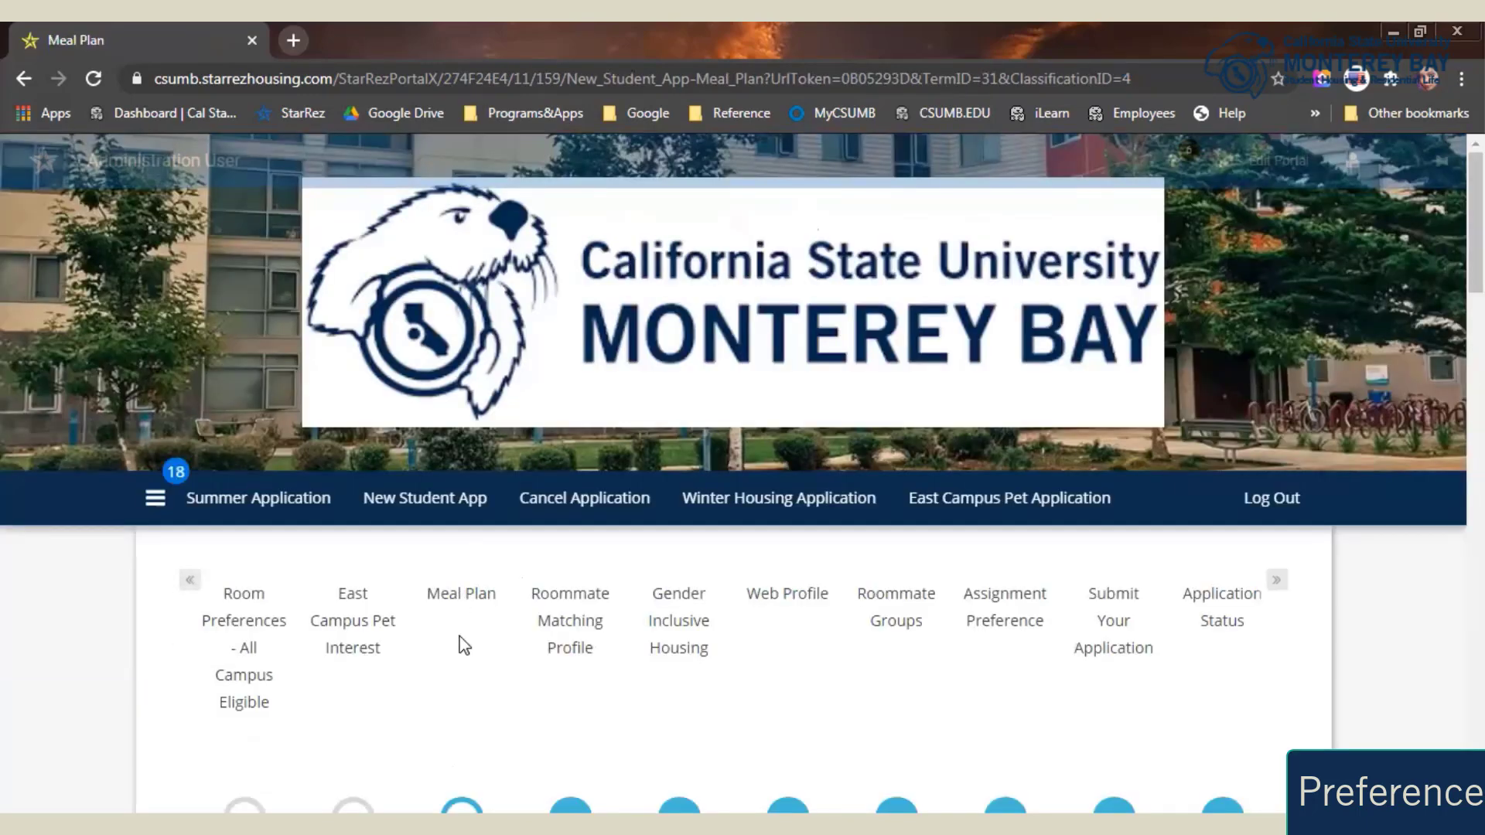
# Review all Roommate Matching Profile answers and save the profile
pyautogui.scroll(-1, 464, 645)
pyautogui.scroll(-3, 464, 645)
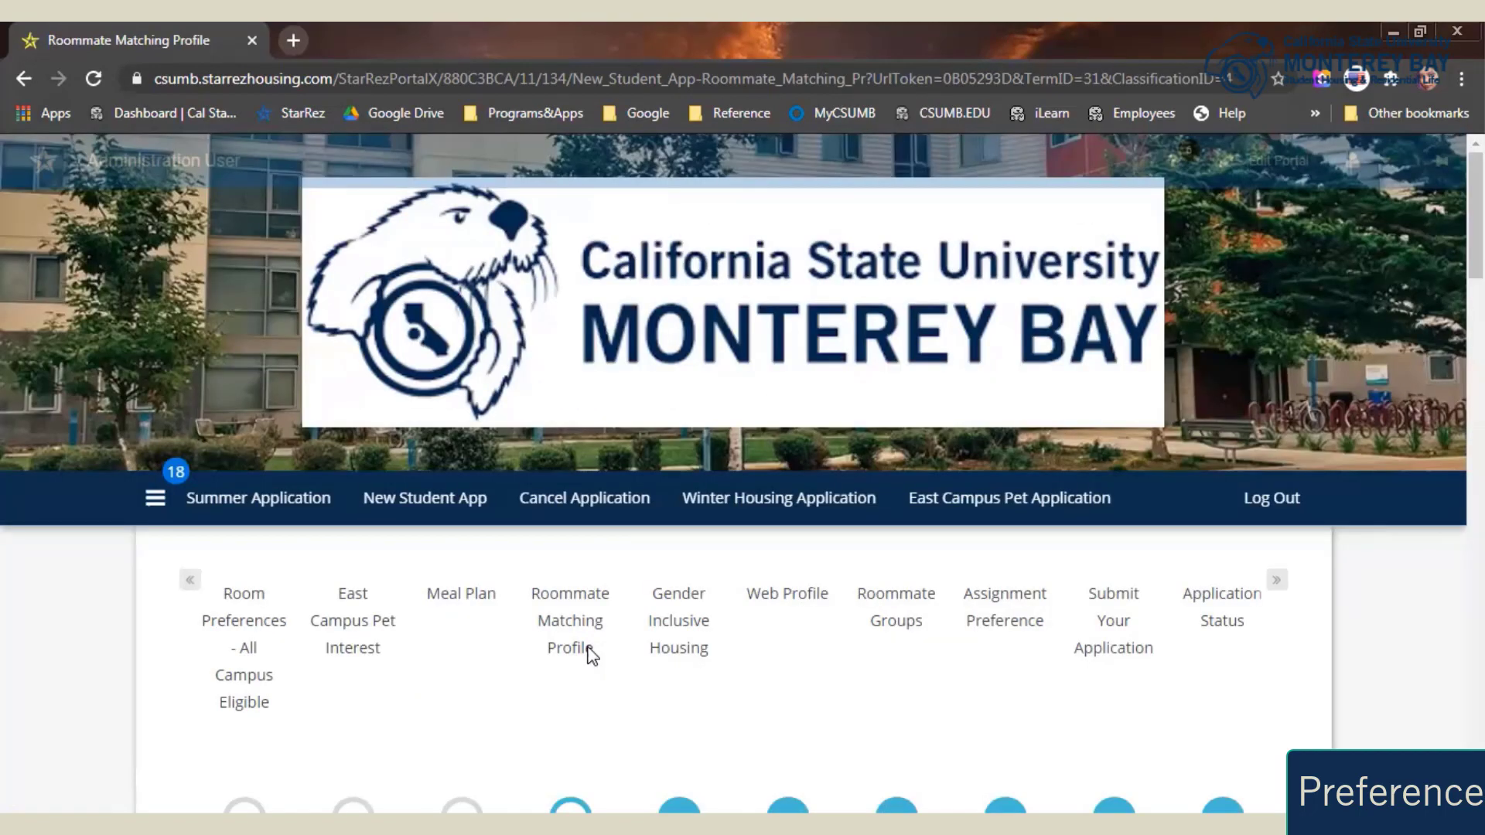
pyautogui.scroll(-10, 592, 656)
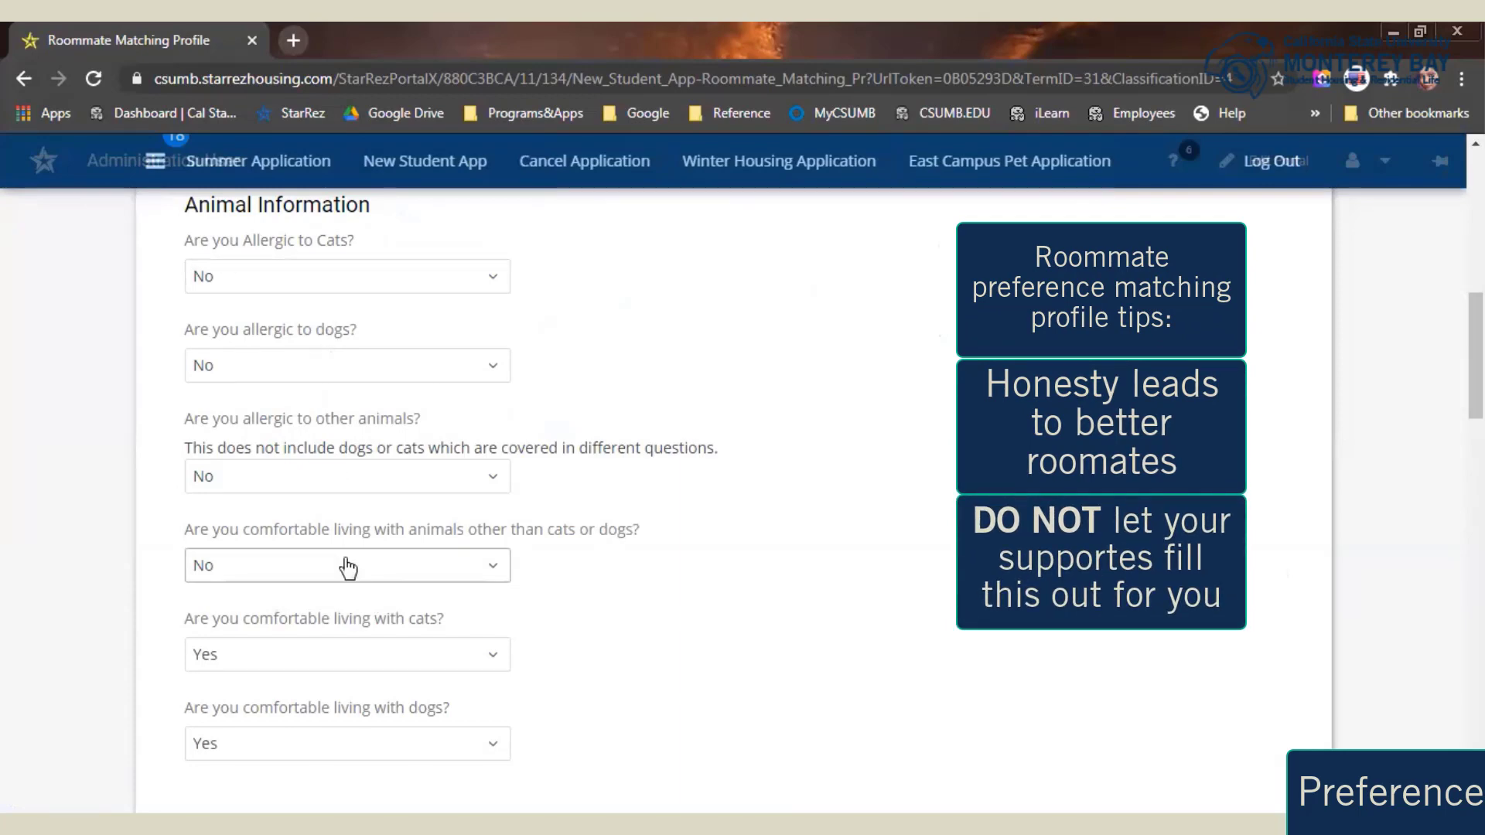
pyautogui.scroll(-3, 347, 569)
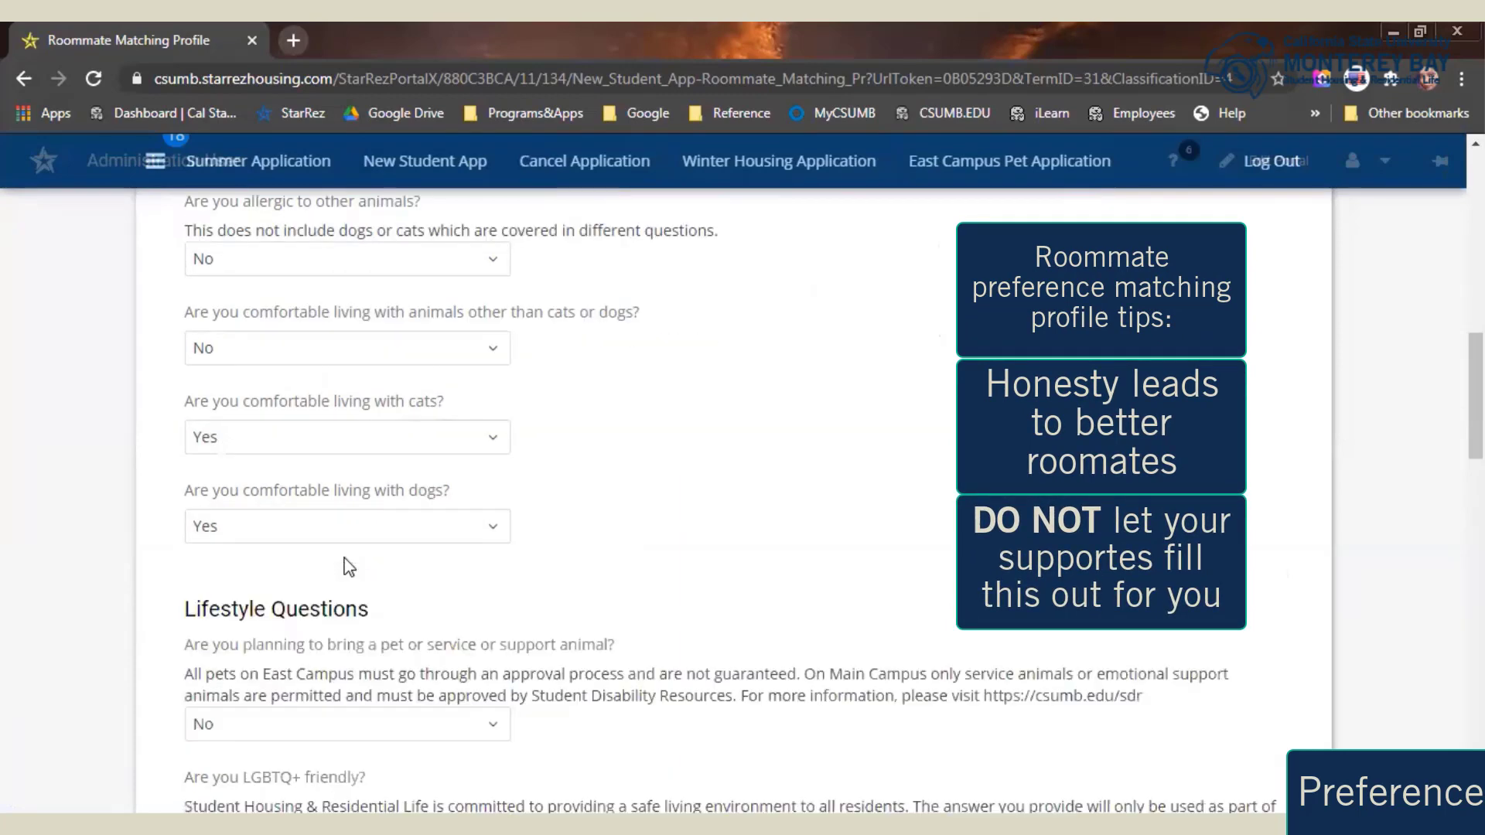
pyautogui.scroll(-8, 348, 567)
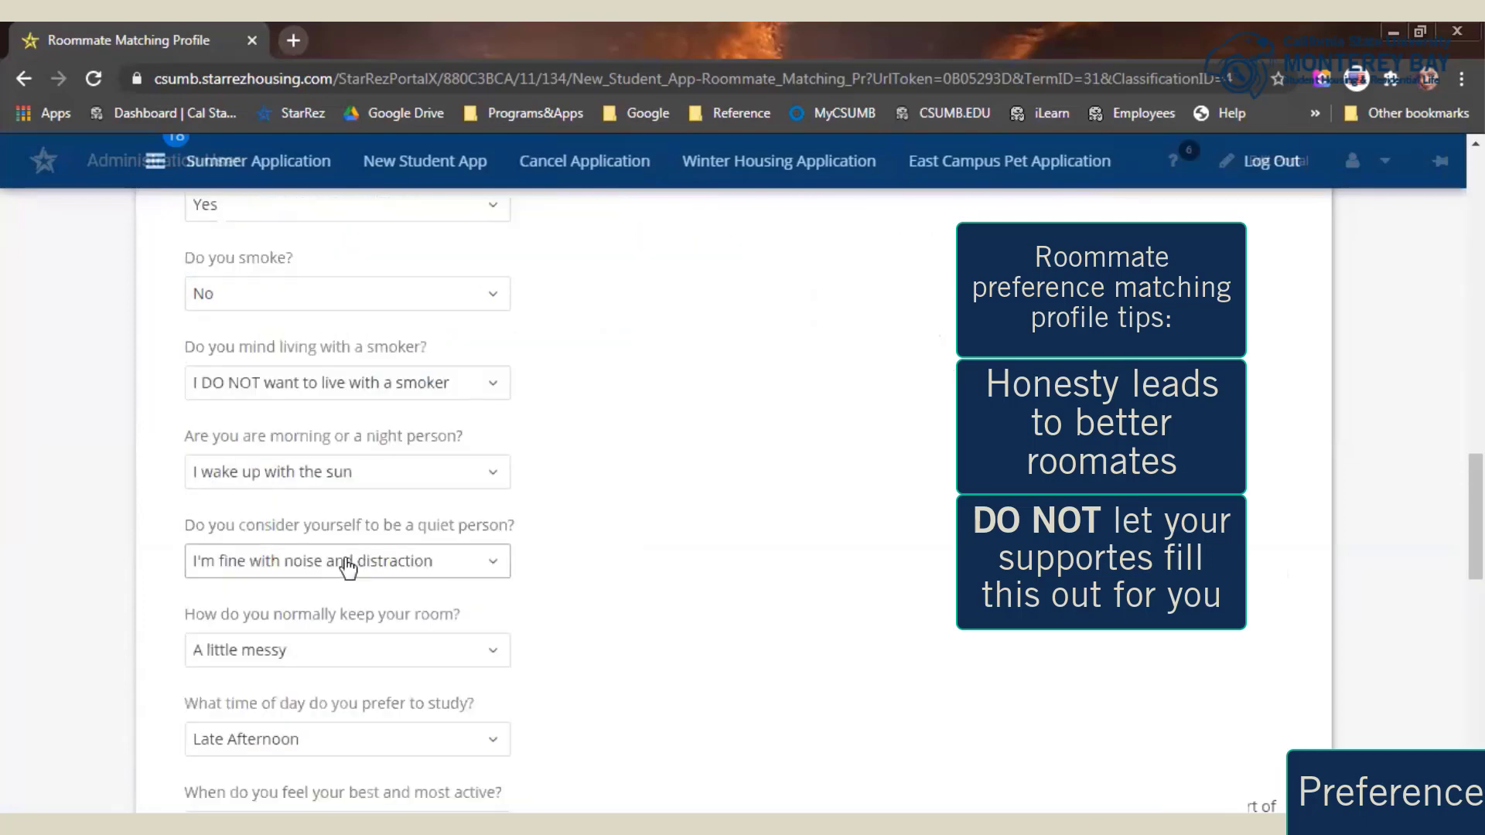
pyautogui.scroll(-6, 347, 567)
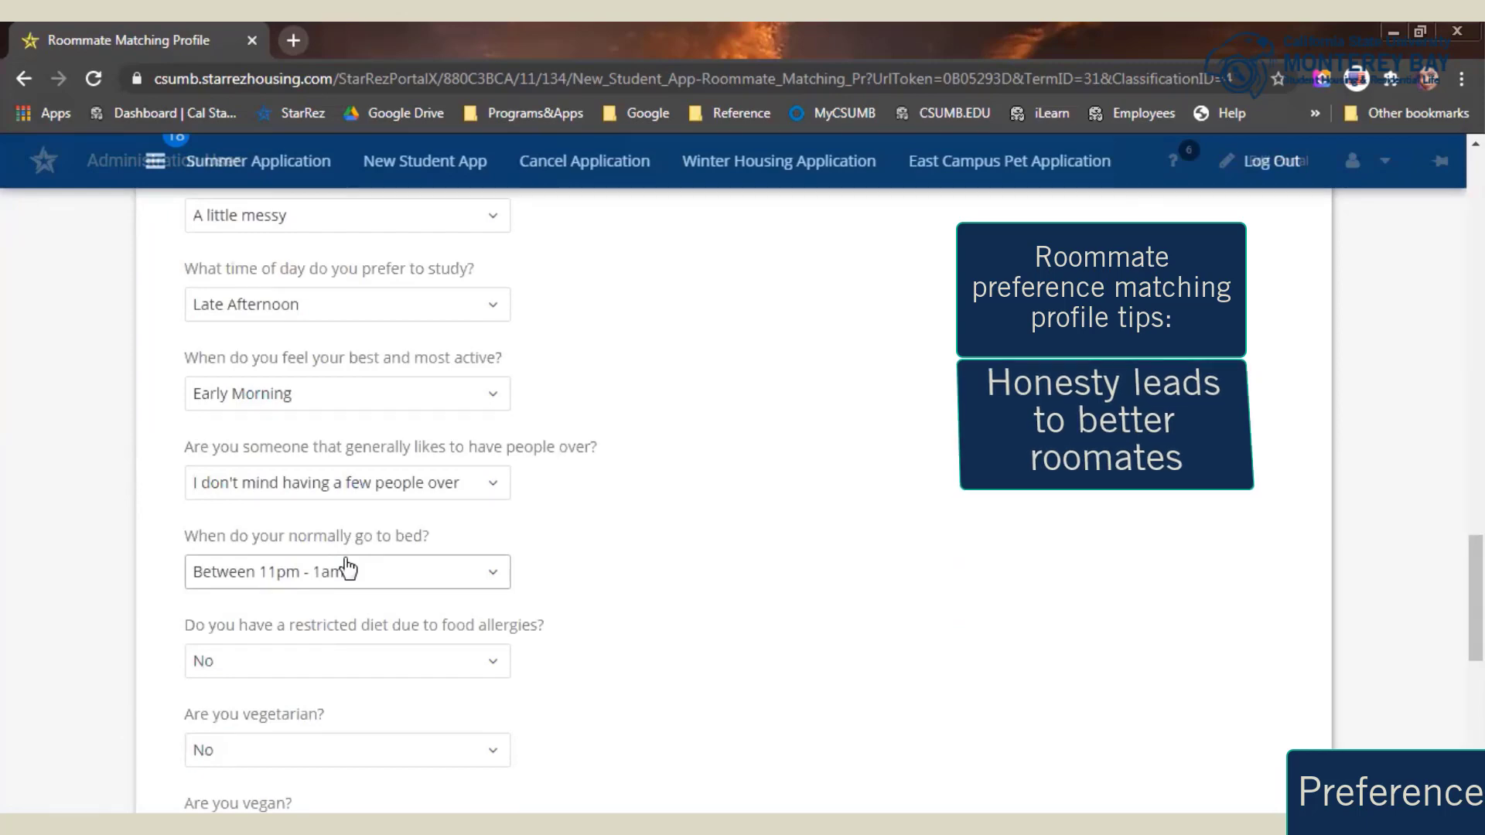
pyautogui.scroll(-8, 347, 570)
pyautogui.click(326, 513)
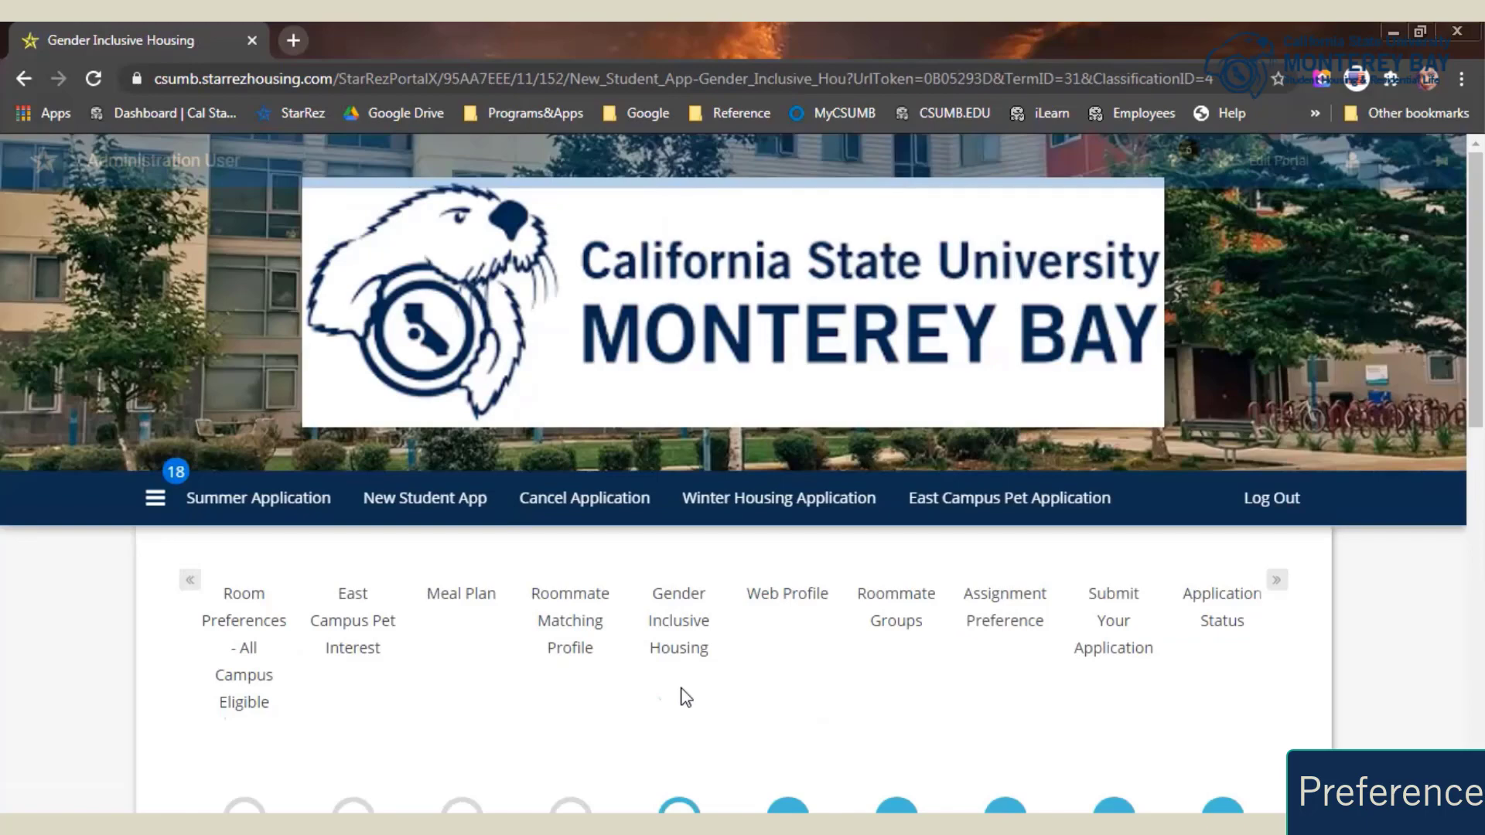
# Save the Gender Inclusive Housing step
pyautogui.scroll(-10, 685, 696)
pyautogui.click(255, 574)
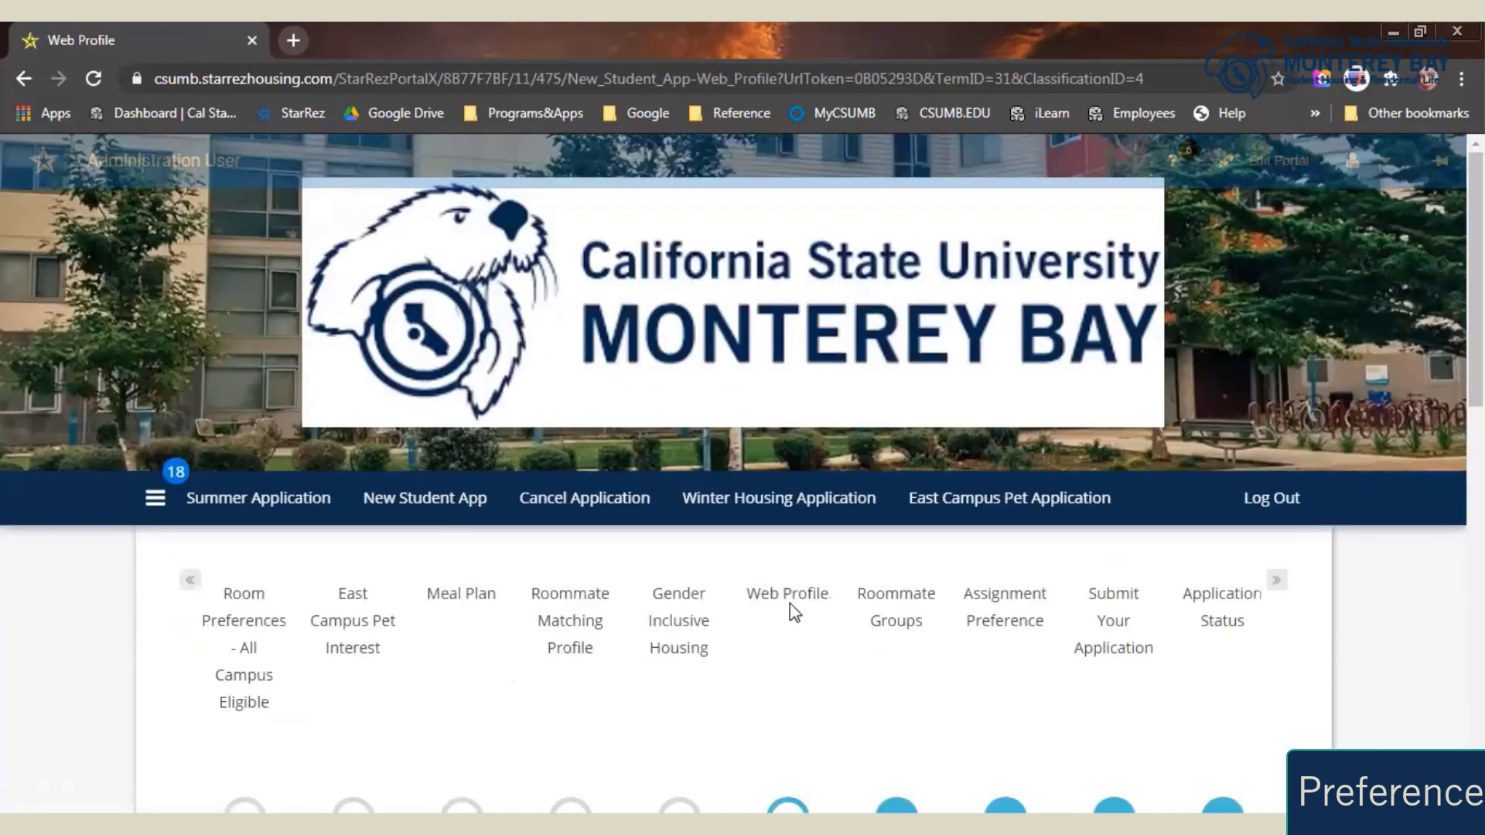
pyautogui.scroll(-4, 415, 629)
pyautogui.scroll(-6, 404, 639)
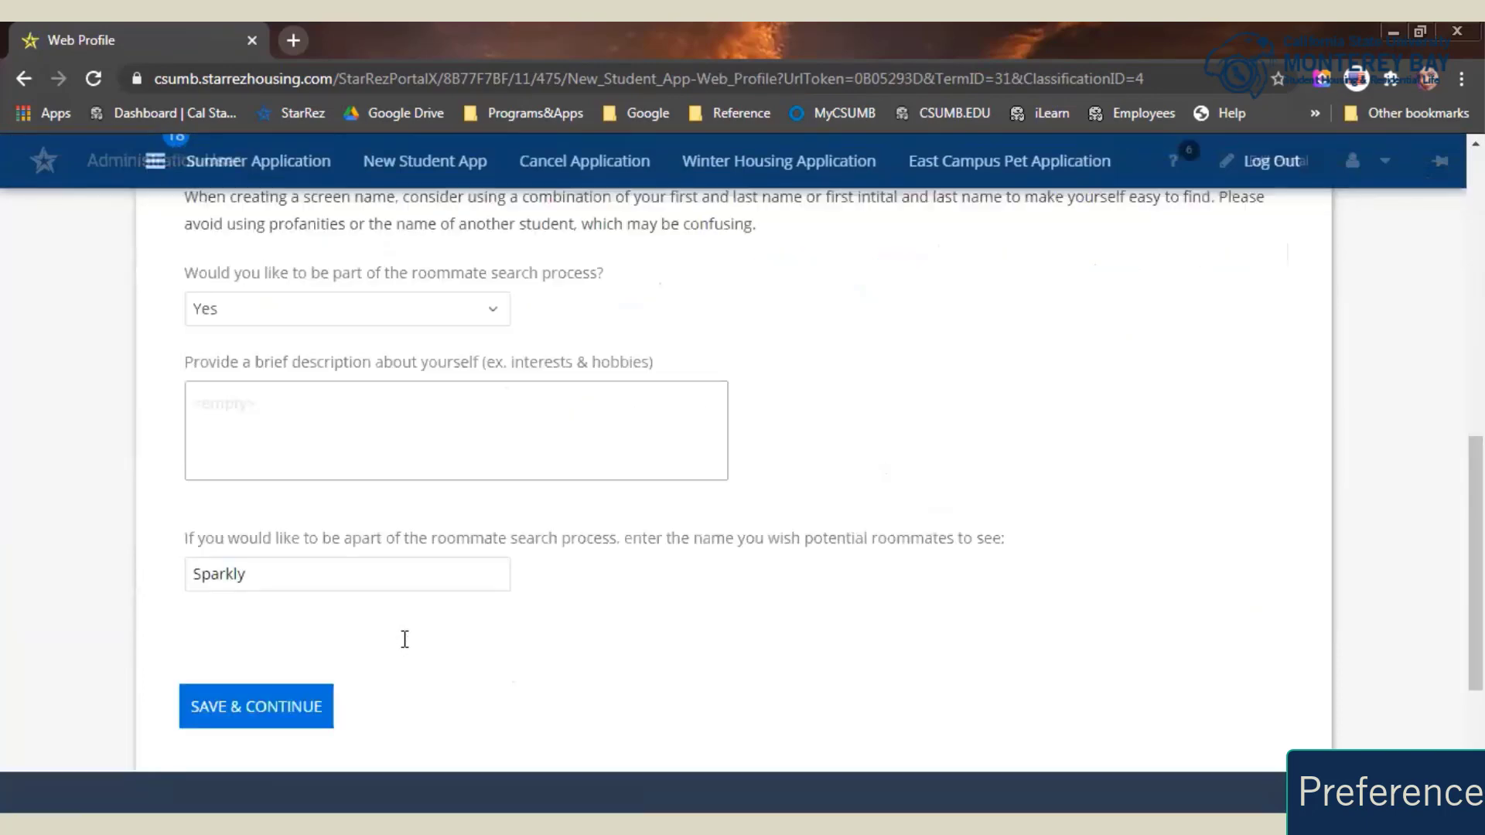
# Set Web Profile roommate search participation to Yes and save
pyautogui.click(271, 316)
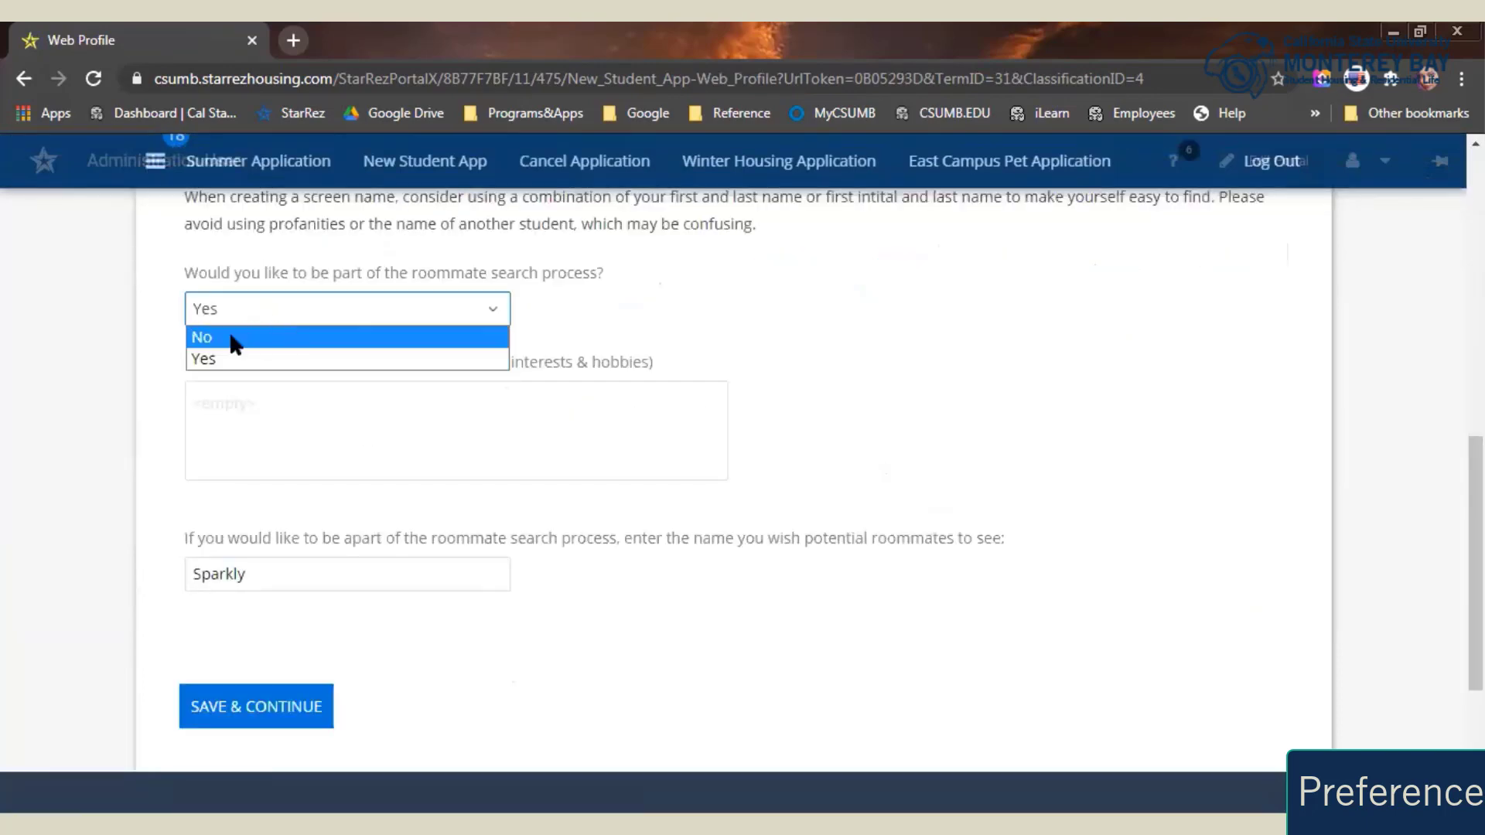
pyautogui.click(366, 358)
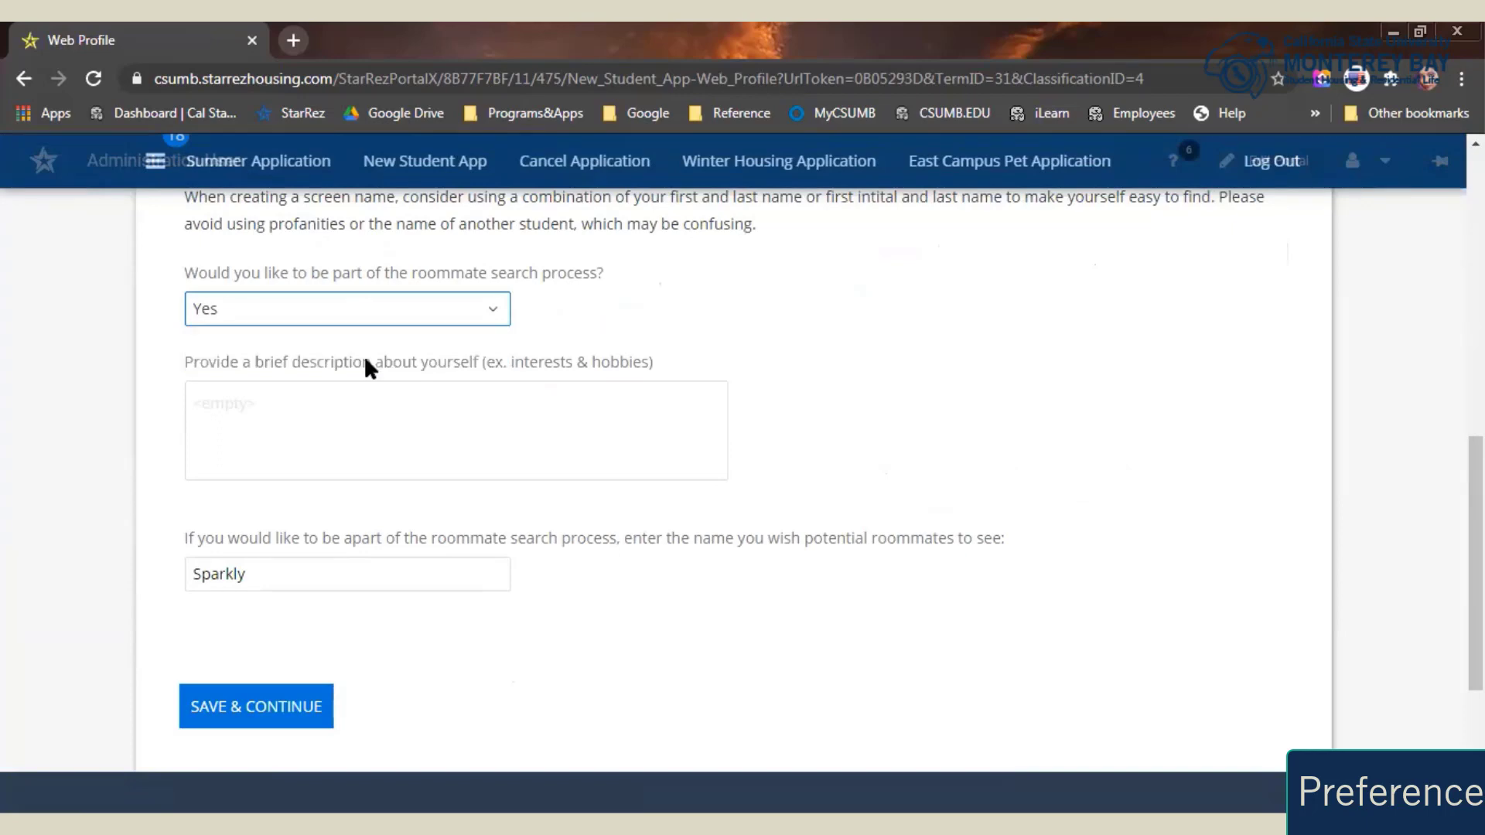
pyautogui.click(248, 313)
pyautogui.click(216, 342)
pyautogui.moveTo(243, 318); pyautogui.dragTo(236, 337)
pyautogui.click(246, 317)
pyautogui.click(246, 361)
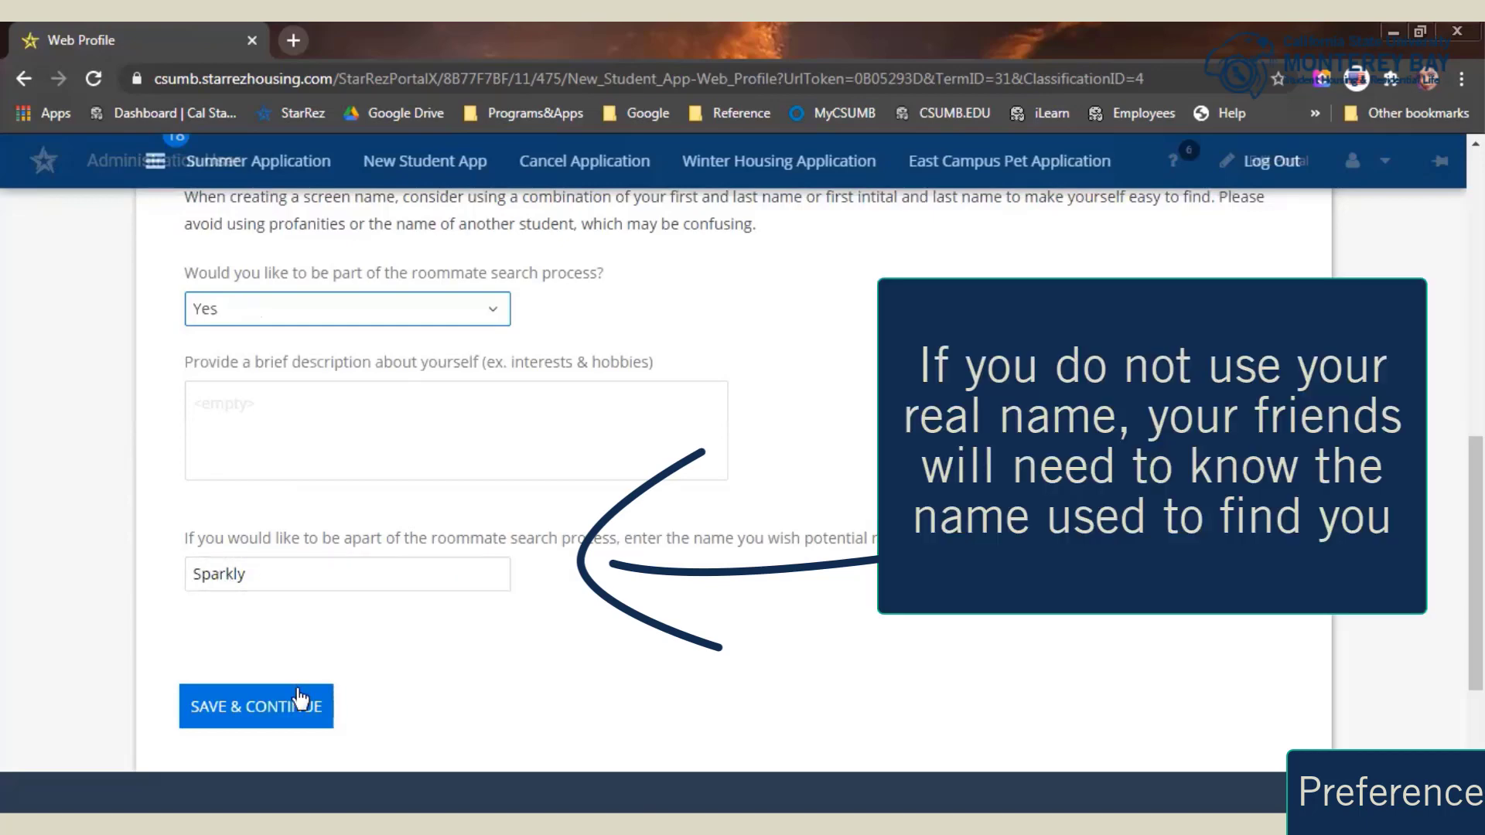
pyautogui.click(263, 710)
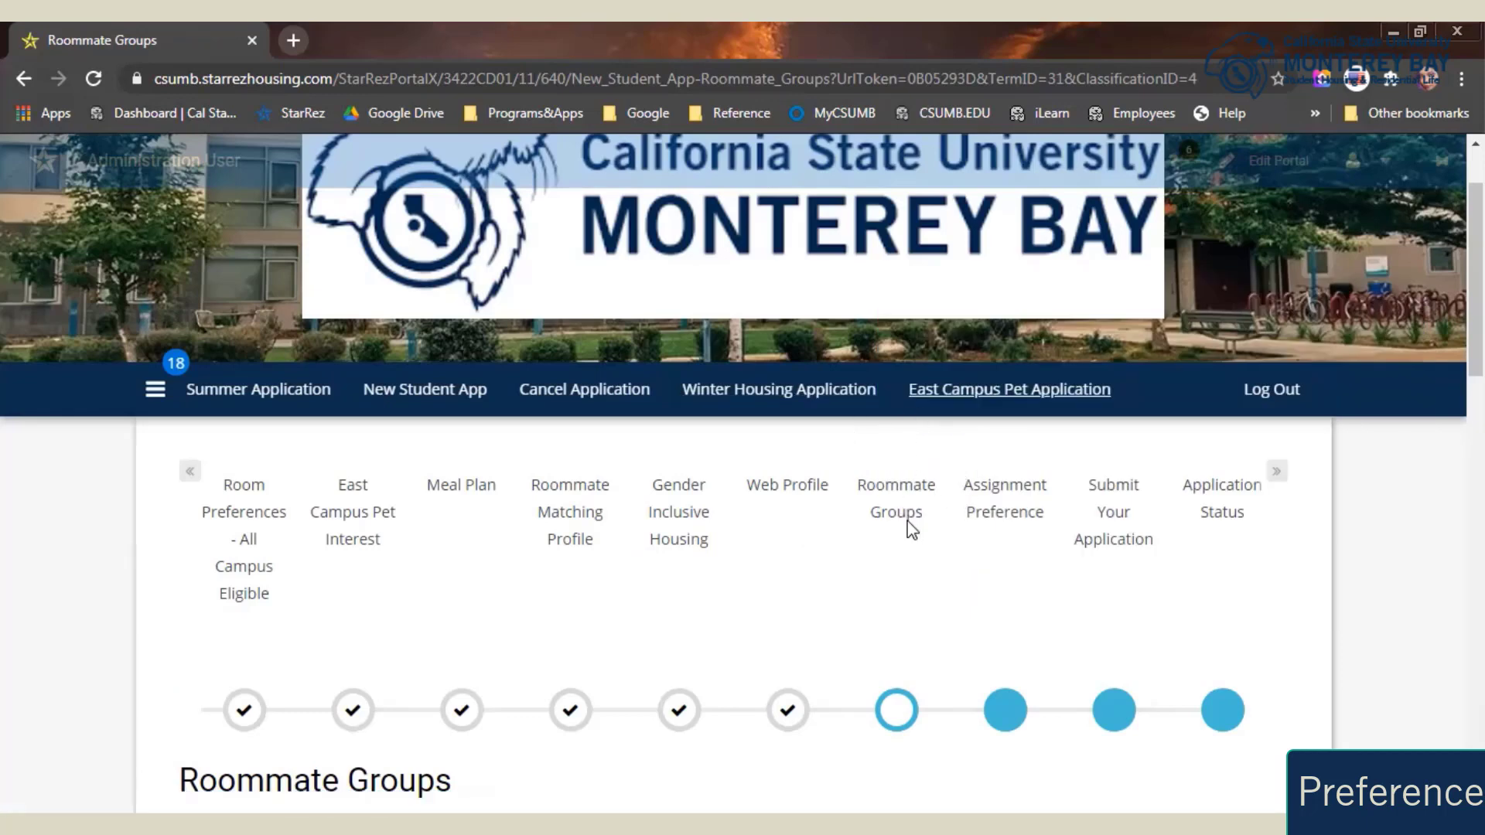
# Read the Roommate Groups notes and save without creating or joining a group
pyautogui.scroll(-8, 912, 530)
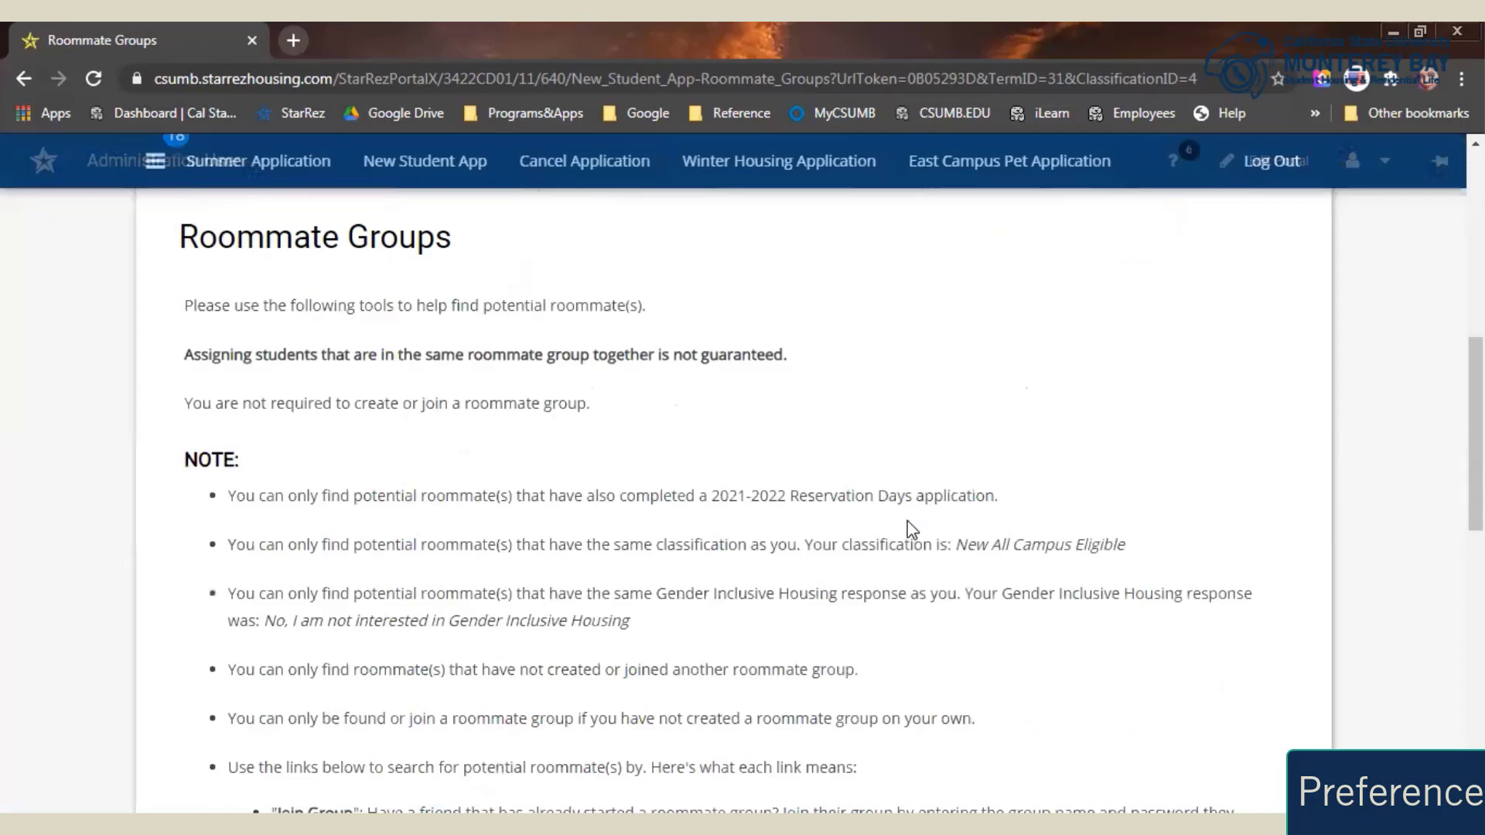
pyautogui.scroll(-7, 913, 530)
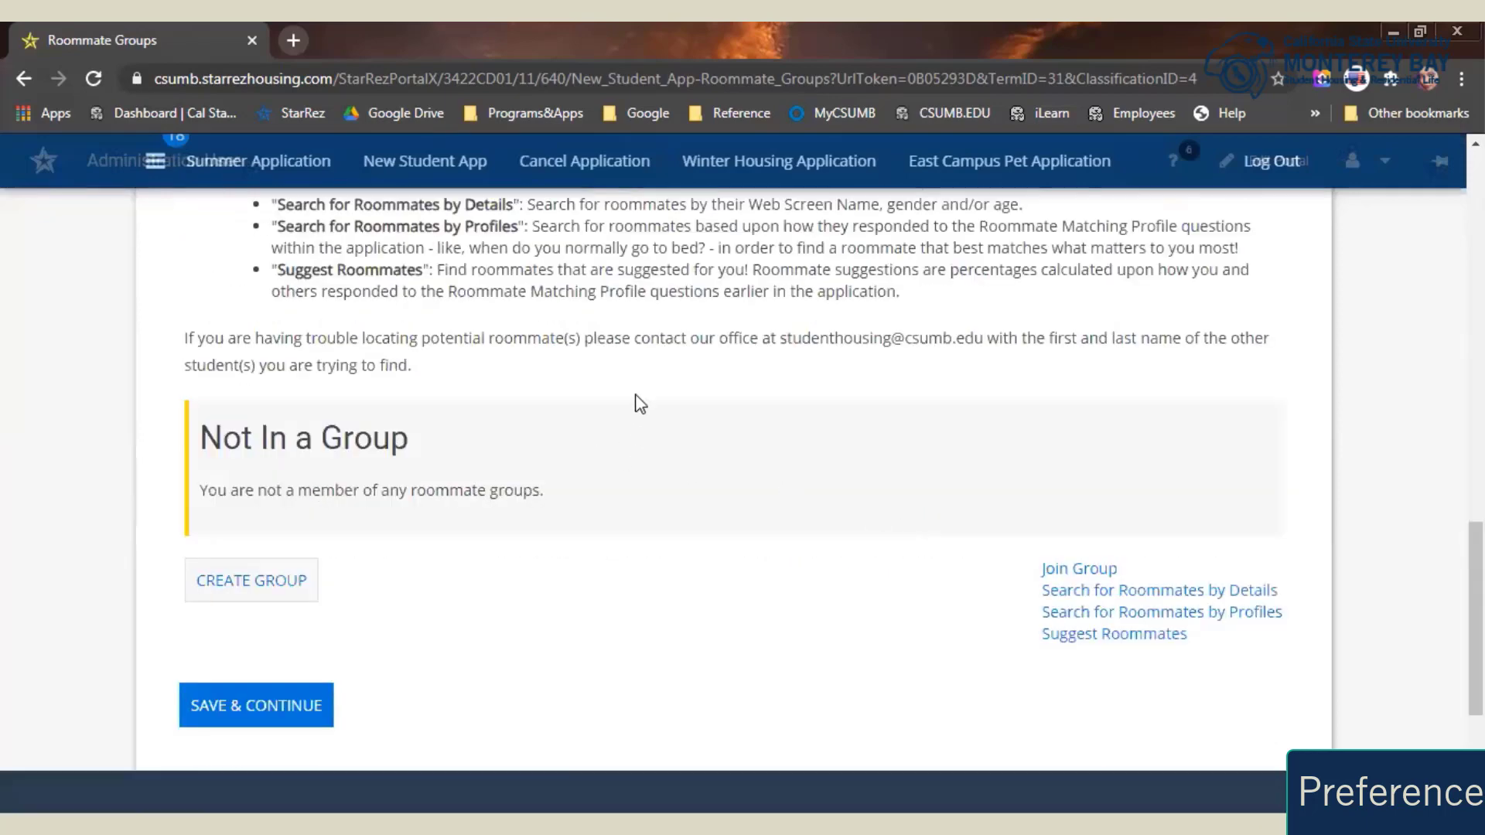
pyautogui.scroll(3, 638, 402)
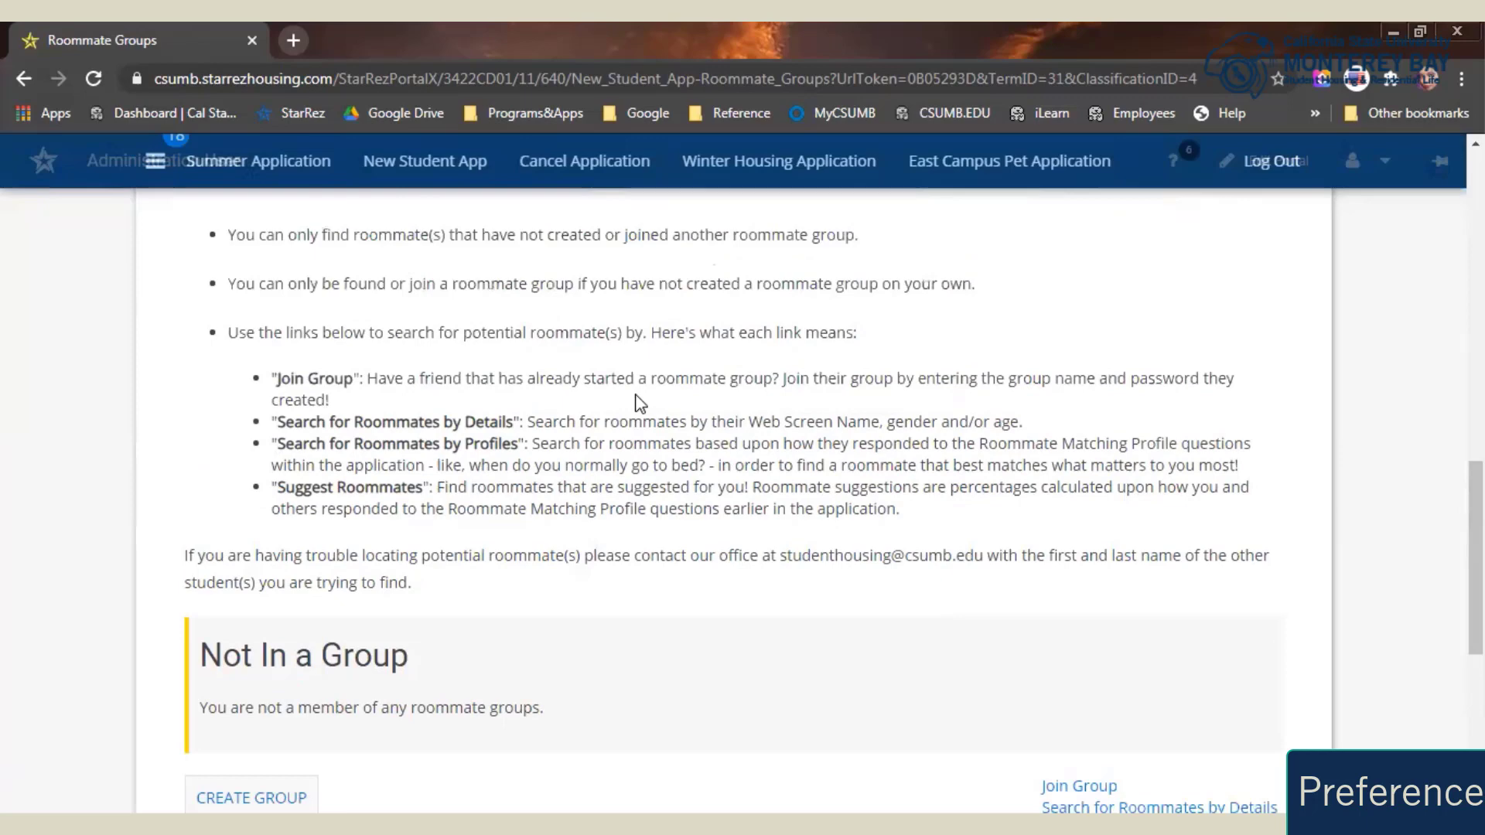
pyautogui.scroll(-3, 639, 402)
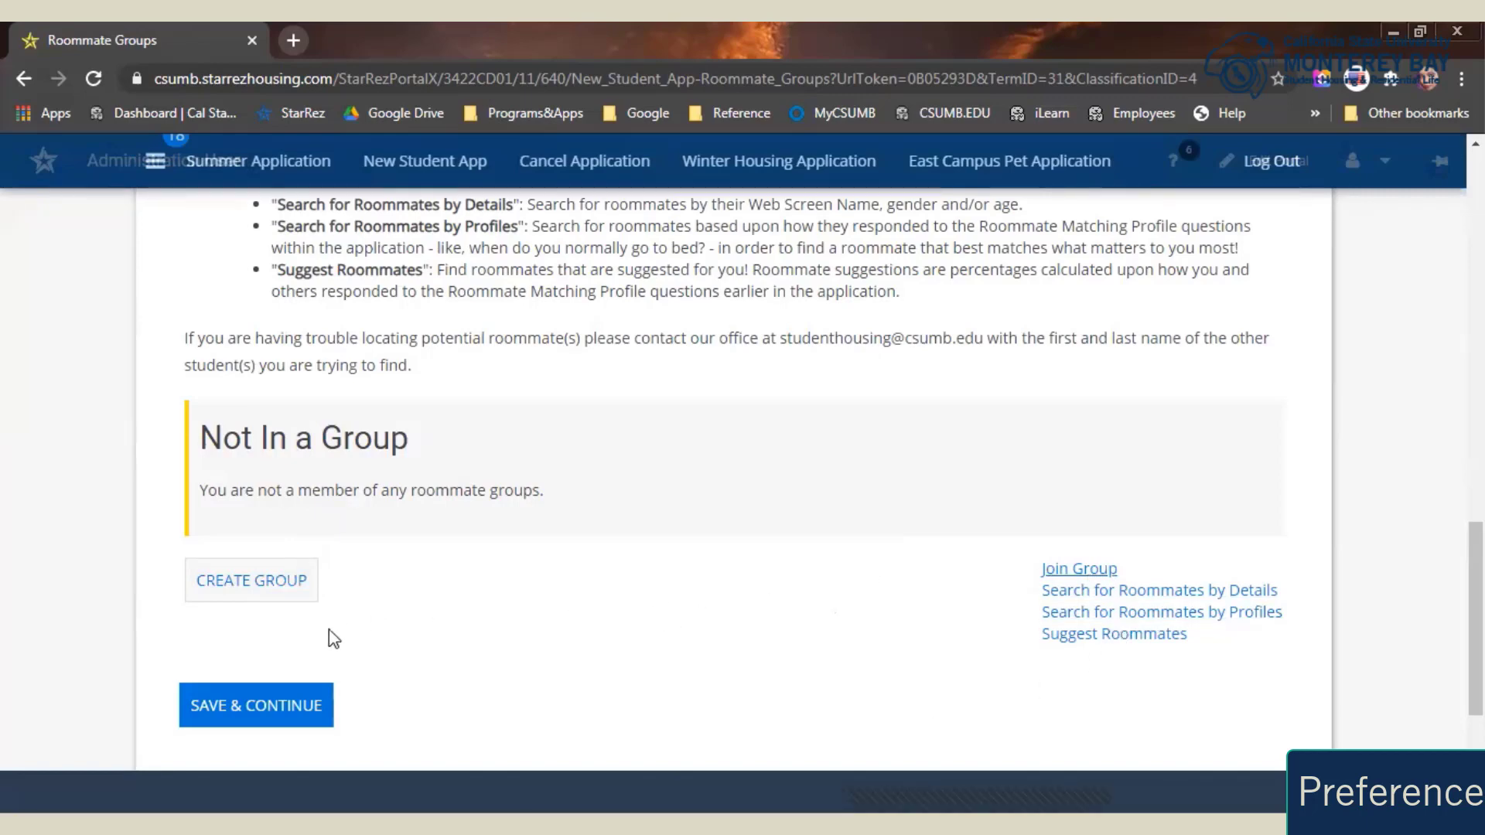
pyautogui.click(305, 700)
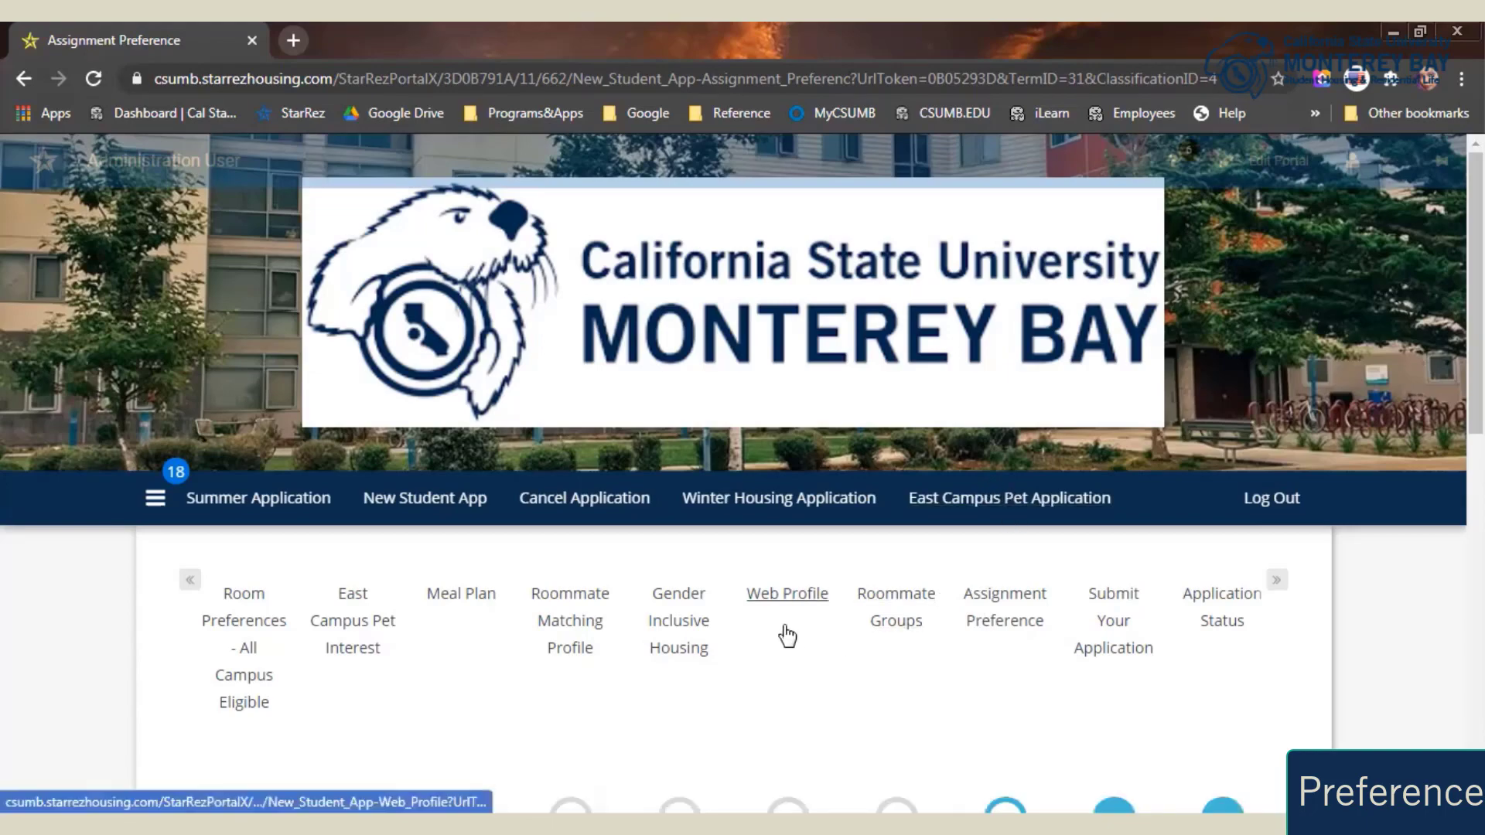
# Skip the Assignment Preference choice, leaving it blank, and save to proceed to submission
pyautogui.scroll(-7, 868, 595)
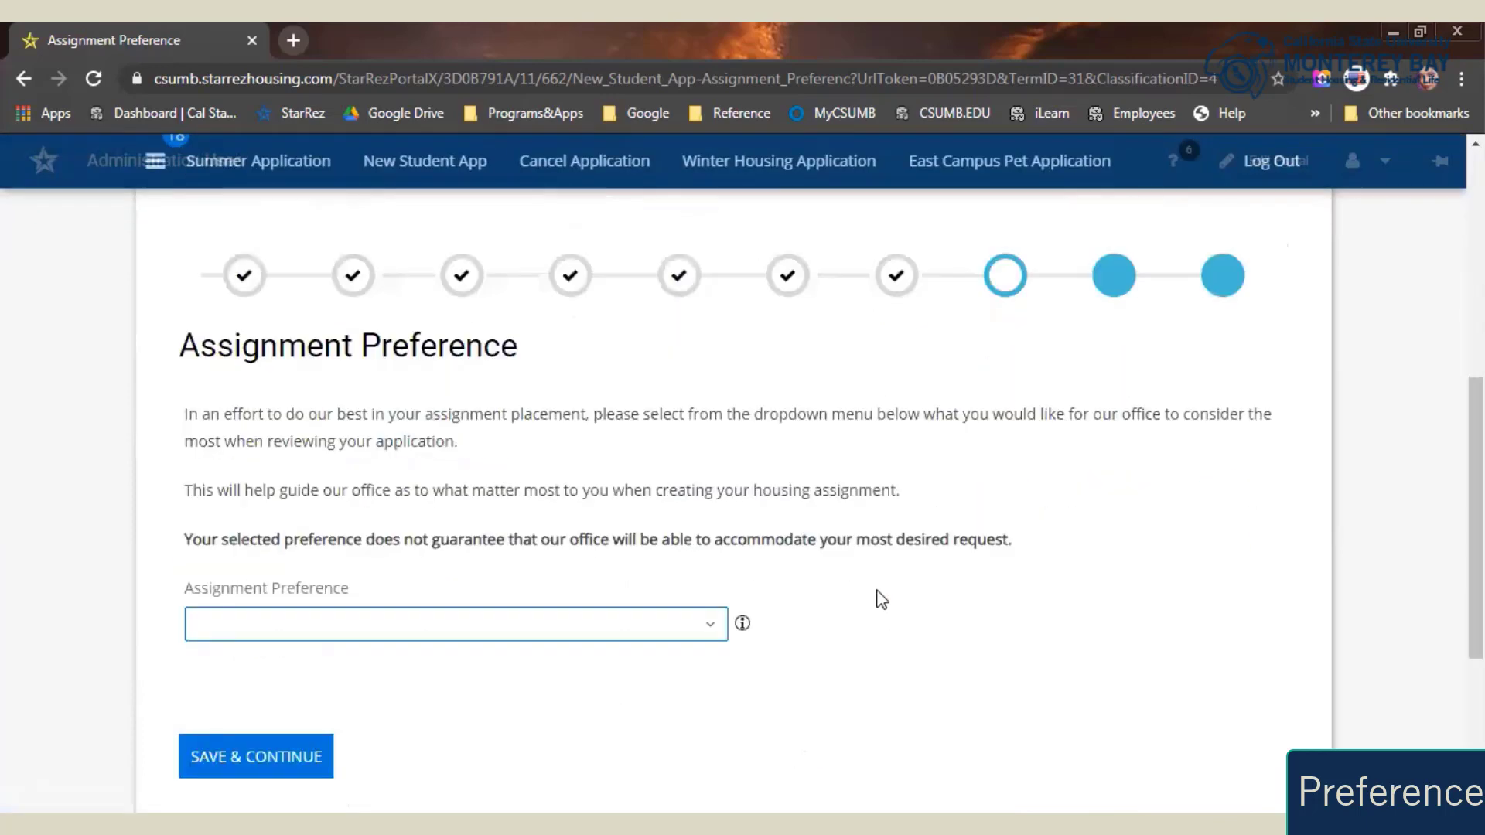
pyautogui.scroll(-2, 890, 611)
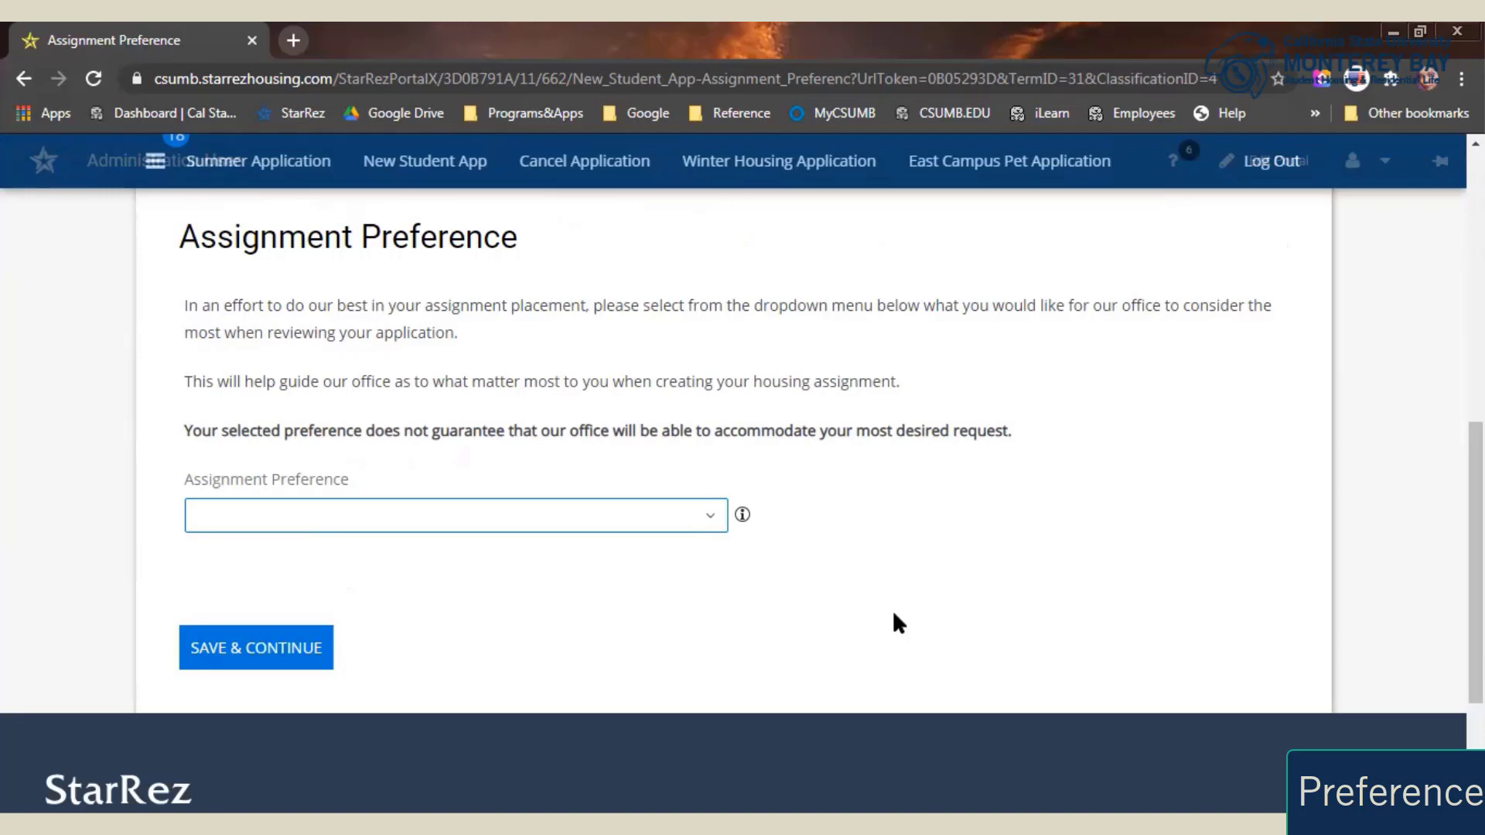
pyautogui.click(660, 529)
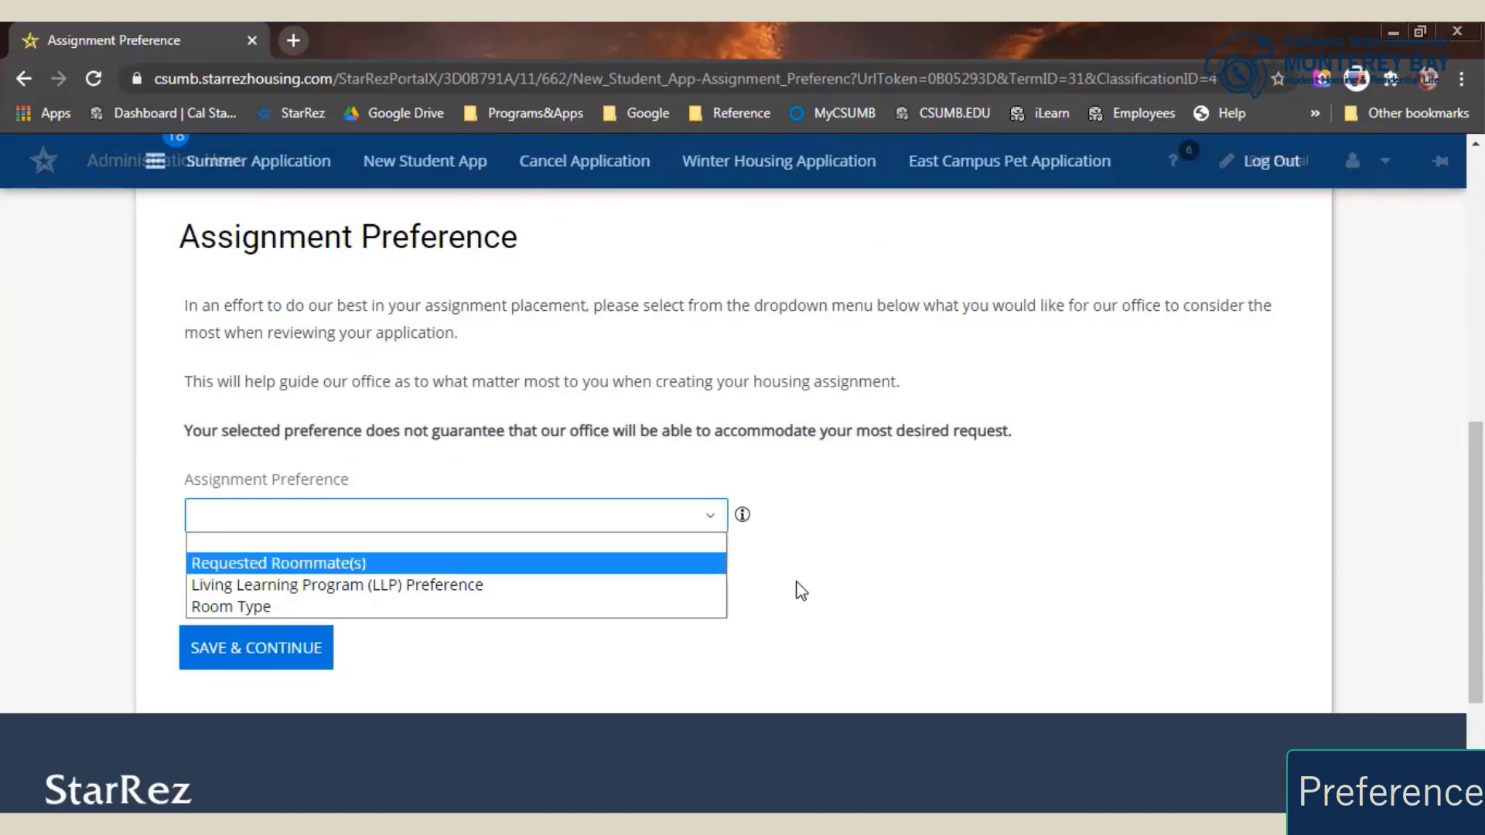
pyautogui.click(851, 607)
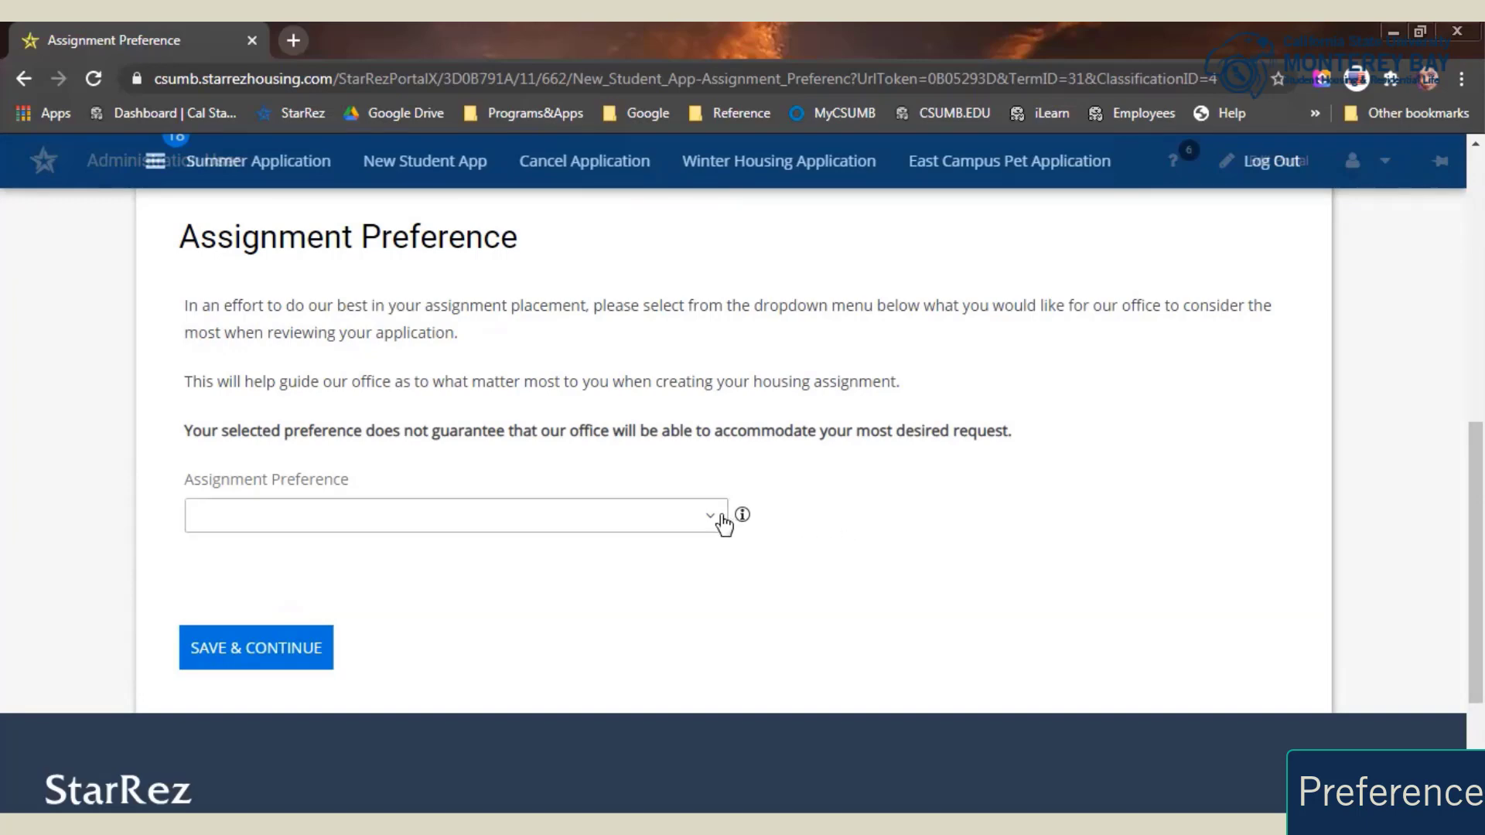
pyautogui.click(251, 642)
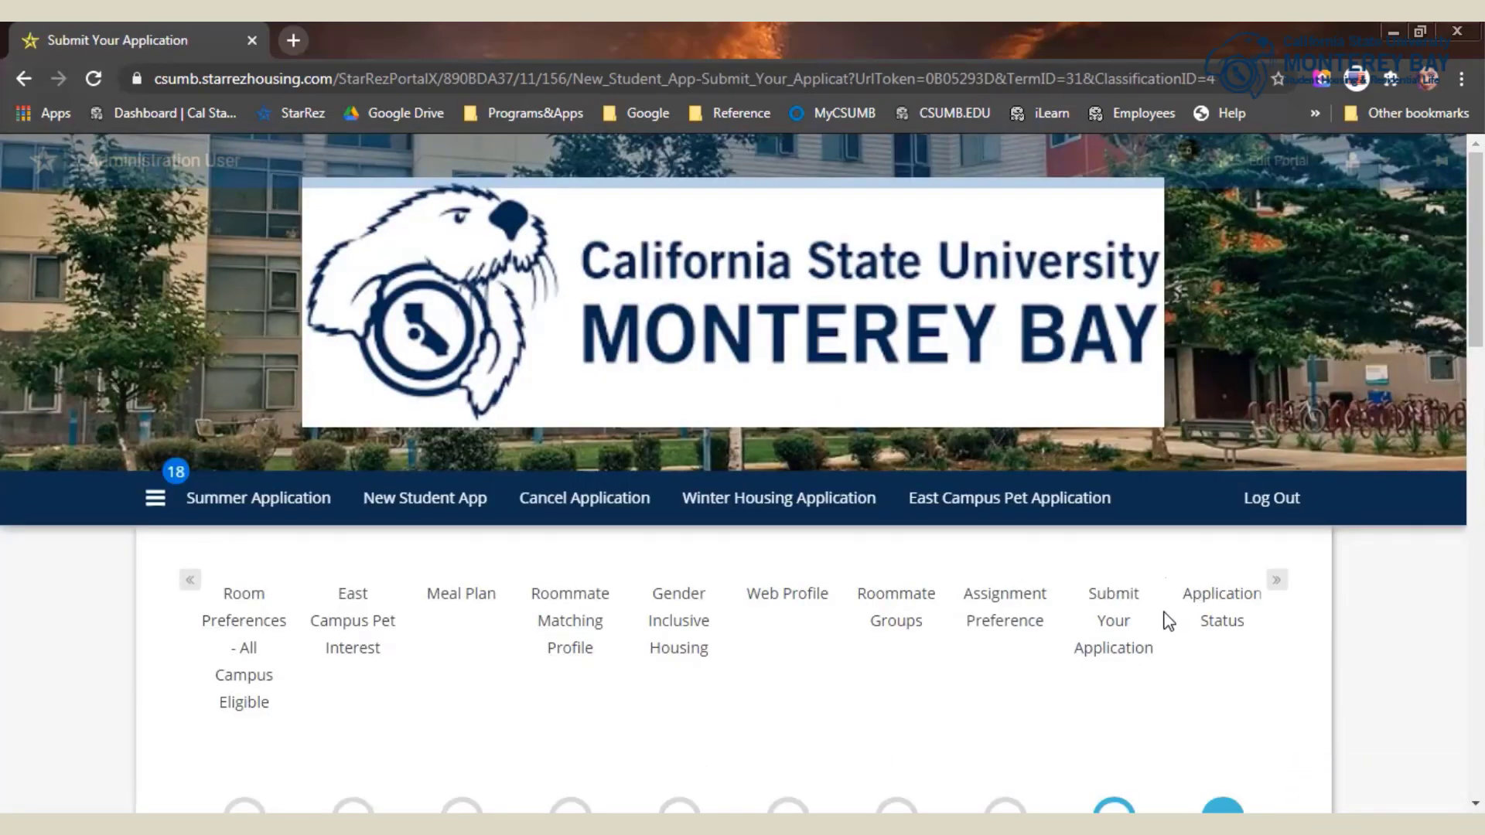
# Submit the CSUMB New Student housing application for review
pyautogui.scroll(-4, 1147, 623)
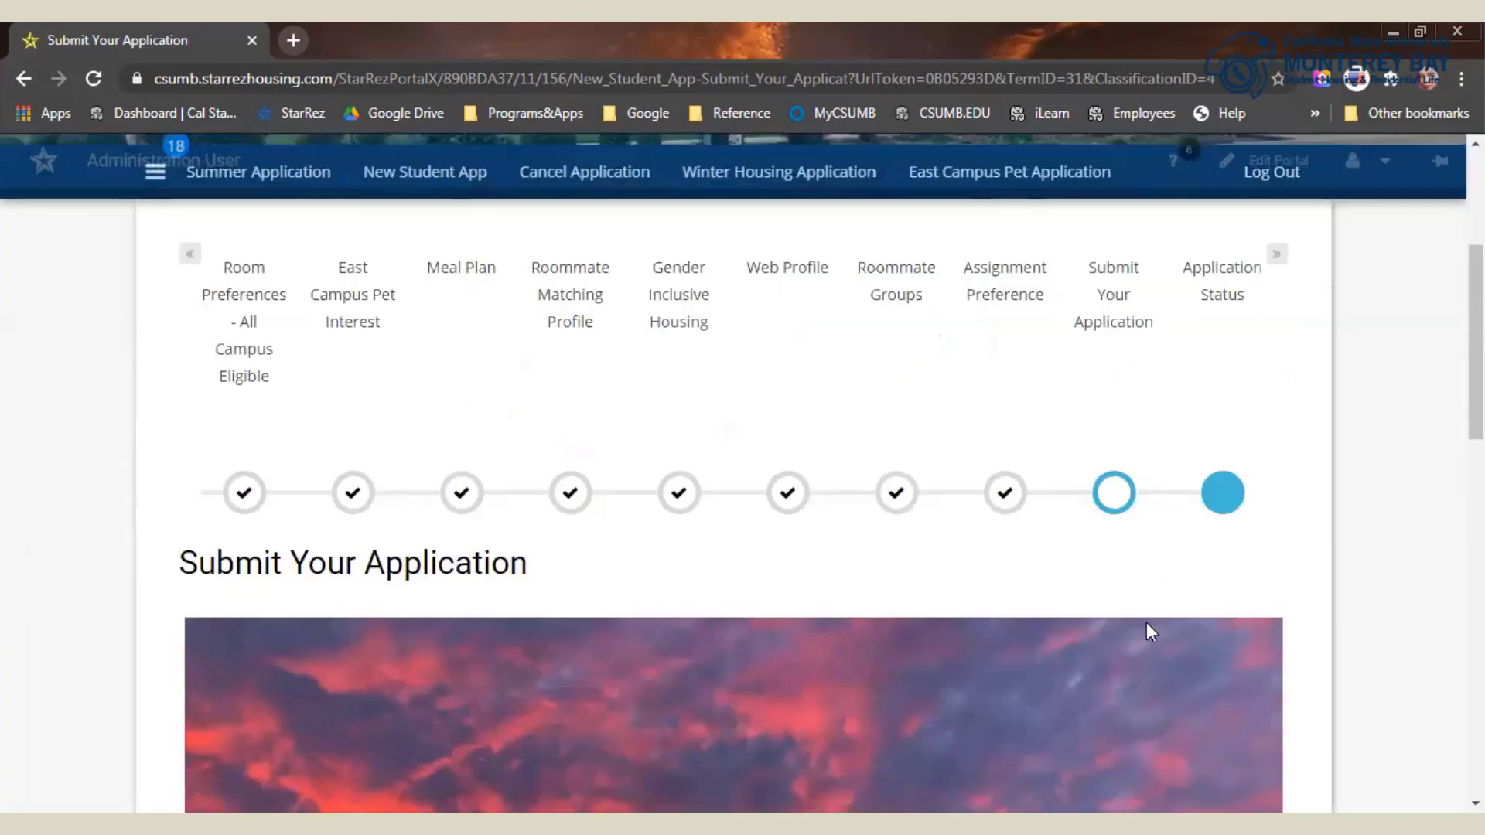
pyautogui.scroll(-11, 1146, 622)
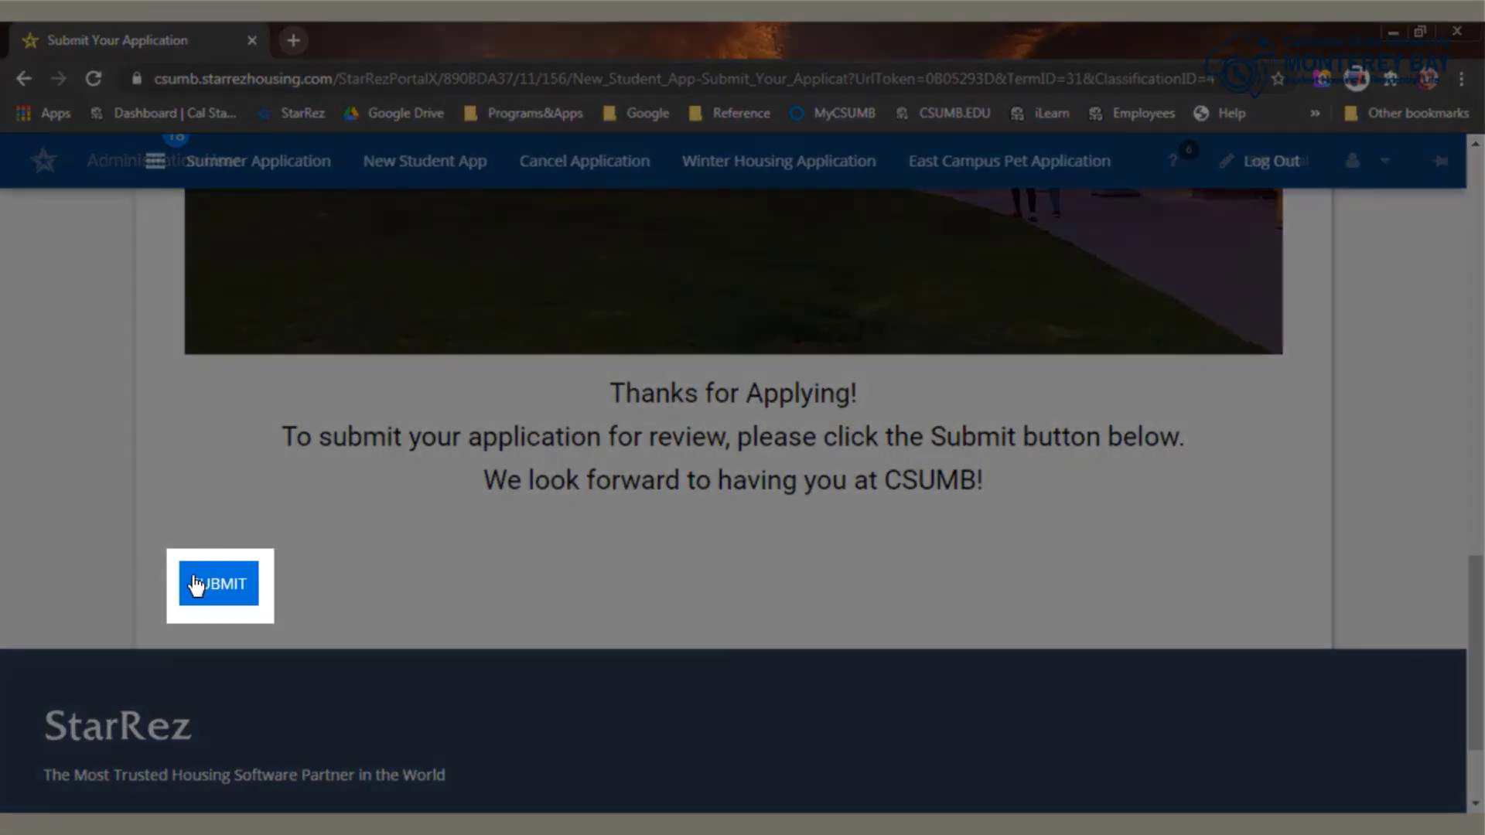
pyautogui.click(220, 588)
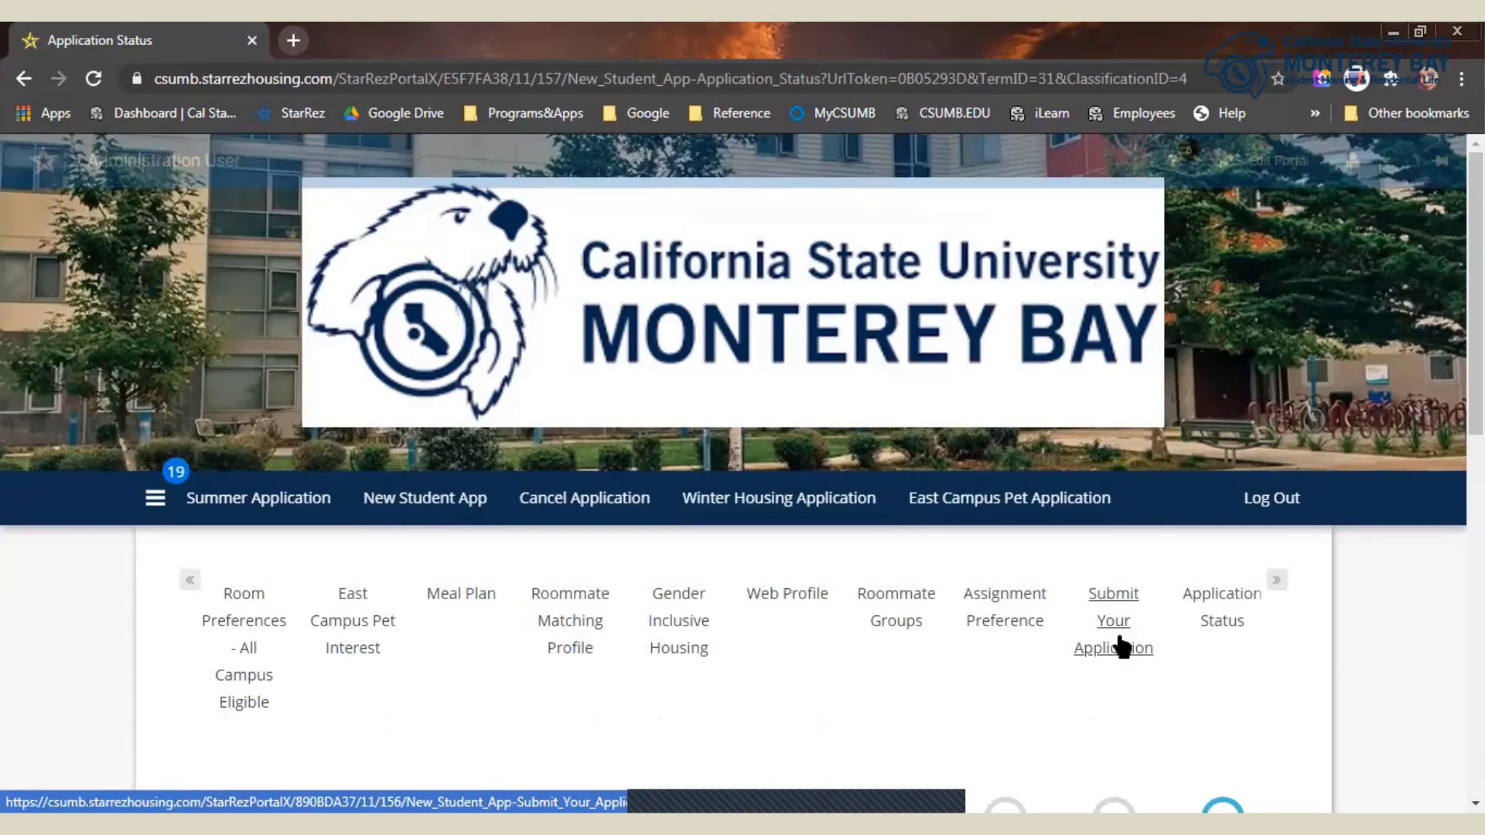
pyautogui.scroll(-2, 1121, 648)
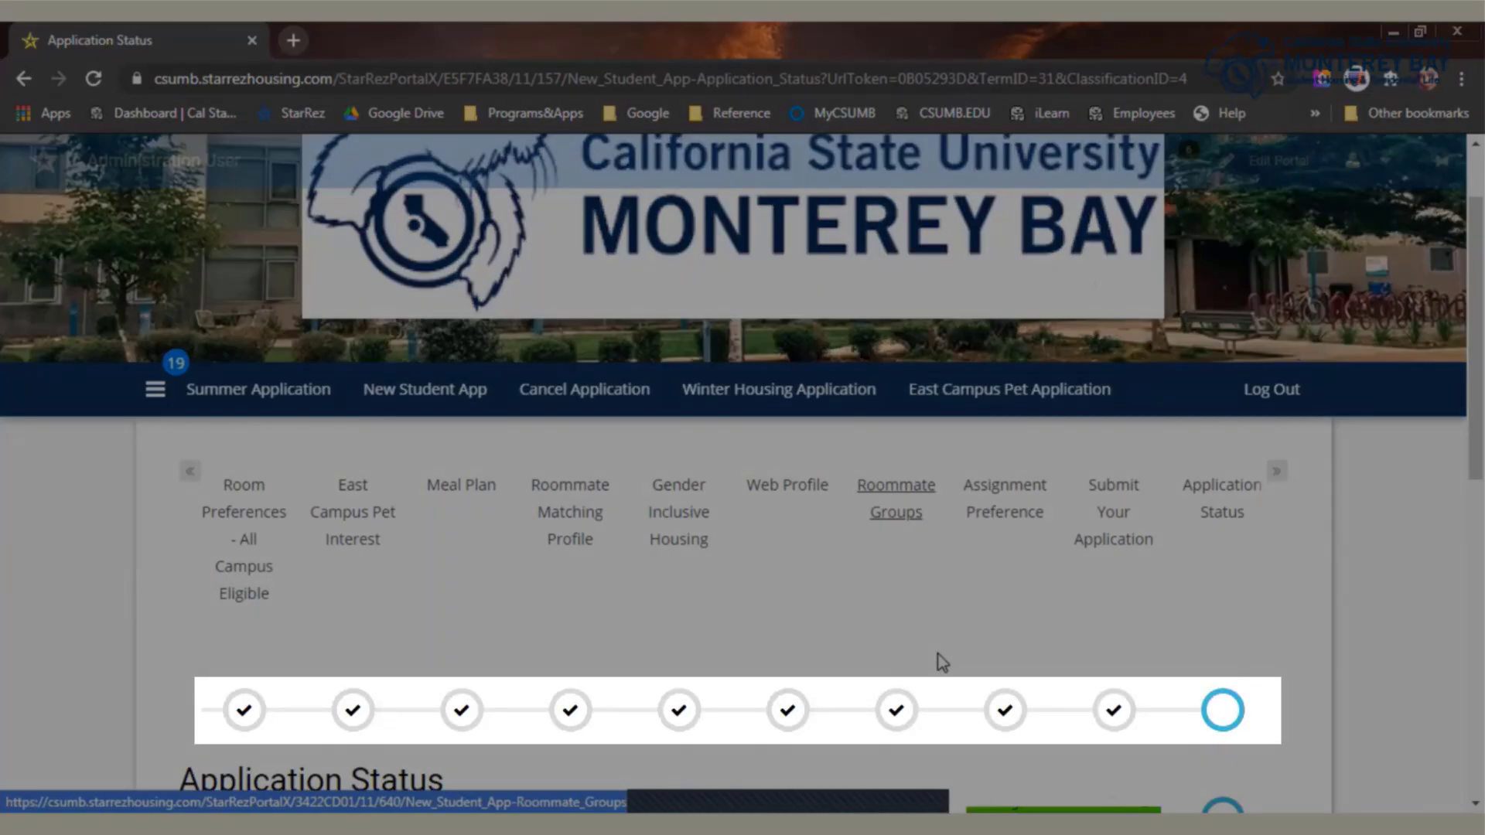
pyautogui.scroll(-5, 938, 654)
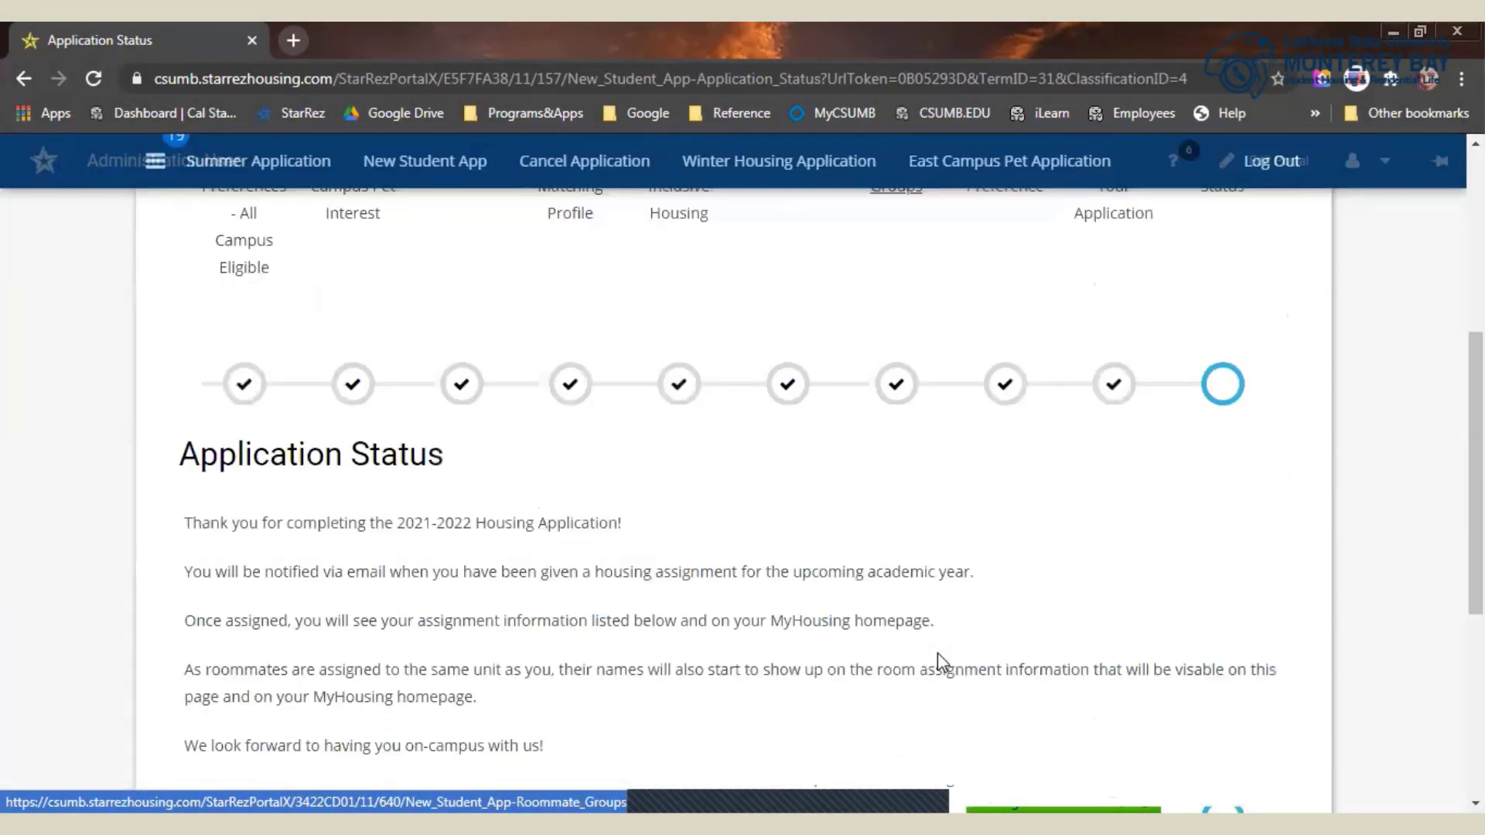
pyautogui.scroll(-2, 938, 653)
pyautogui.scroll(-5, 1077, 696)
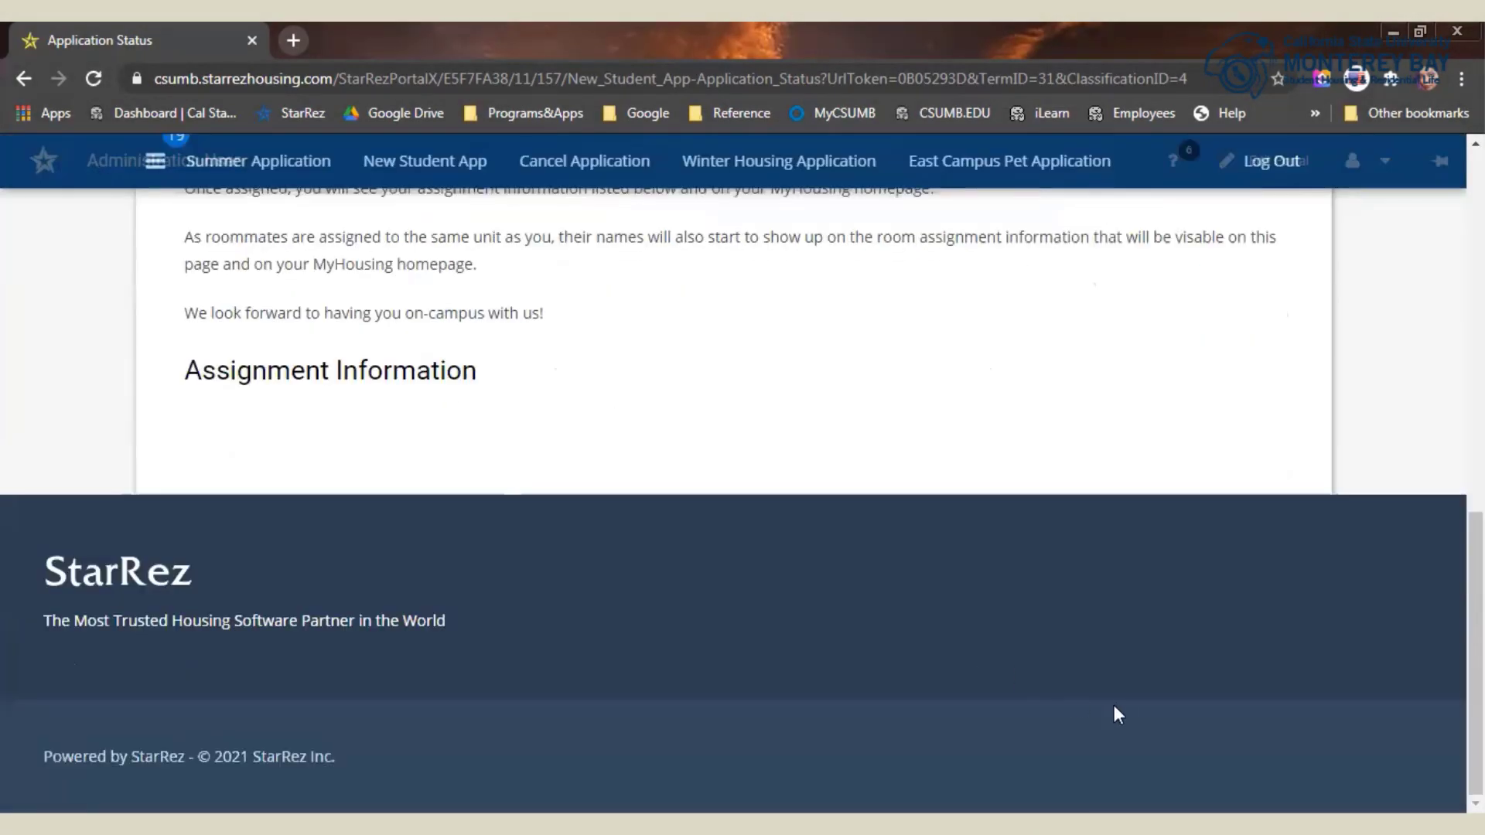